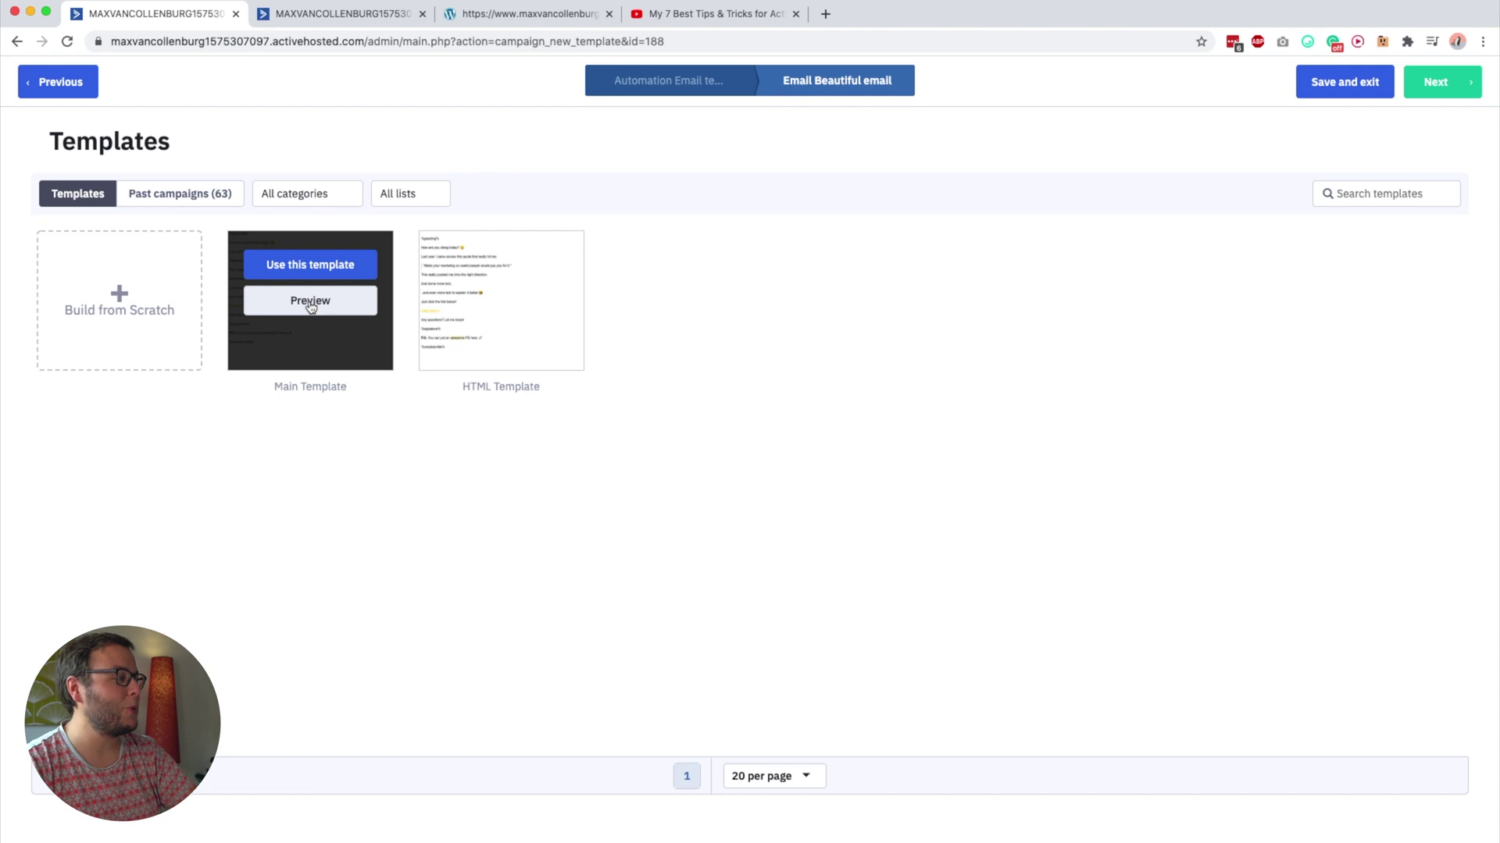
Create the email from a blank Newsletter template with the subject "Beautiful email"
{"action": "left_click", "coordinate": [101, 304]}
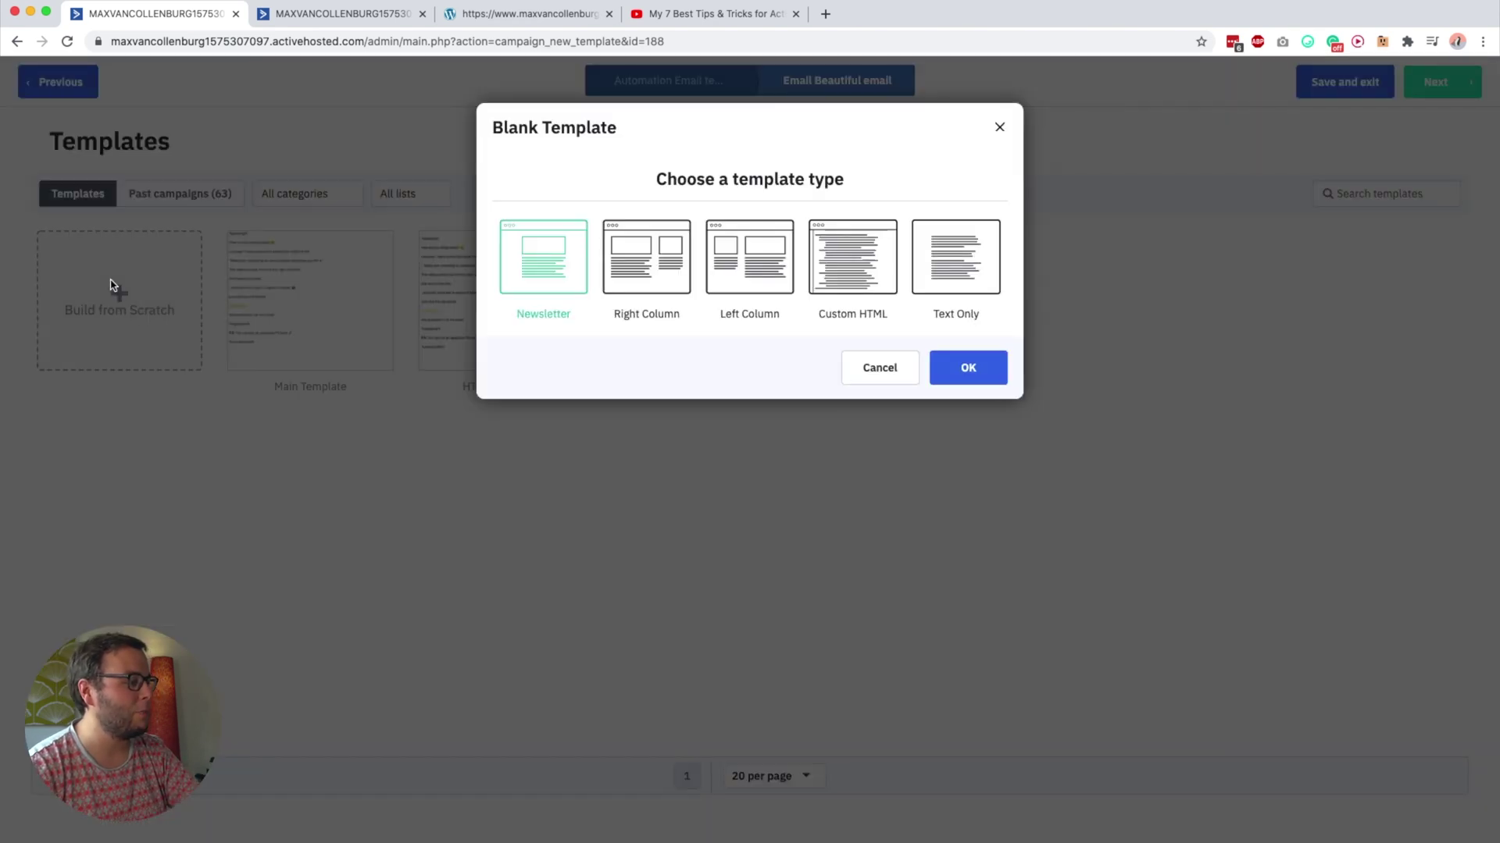
{"action": "left_click", "coordinate": [951, 365]}
{"action": "type", "text": "Beautiful email"}
{"action": "left_click", "coordinate": [916, 292]}
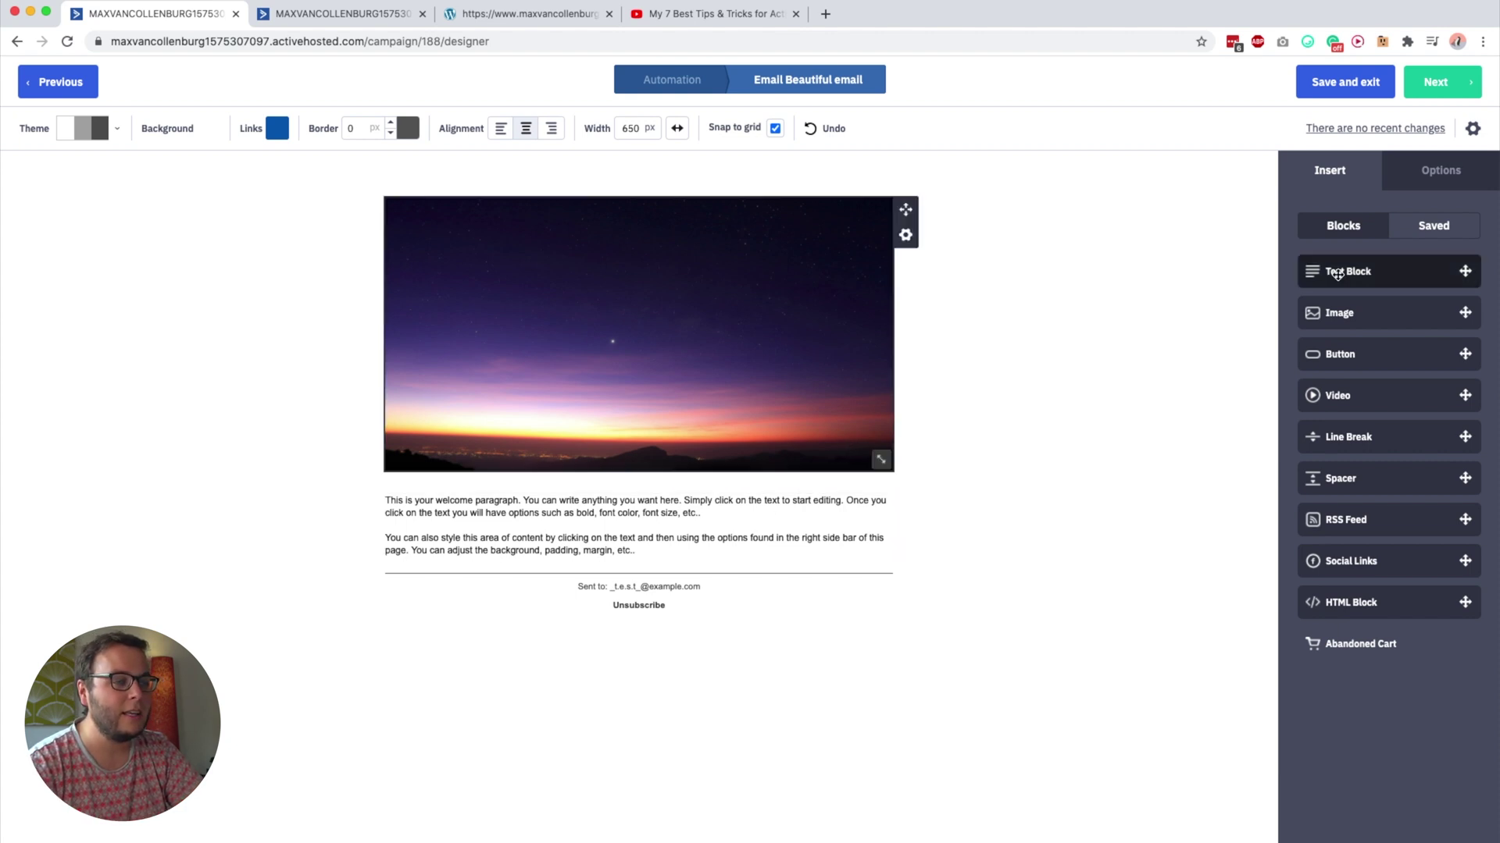
Add a text block below the header image containing "This is some great text."
{"action": "left_click_drag", "start_coordinate": [1341, 283], "coordinate": [623, 509]}
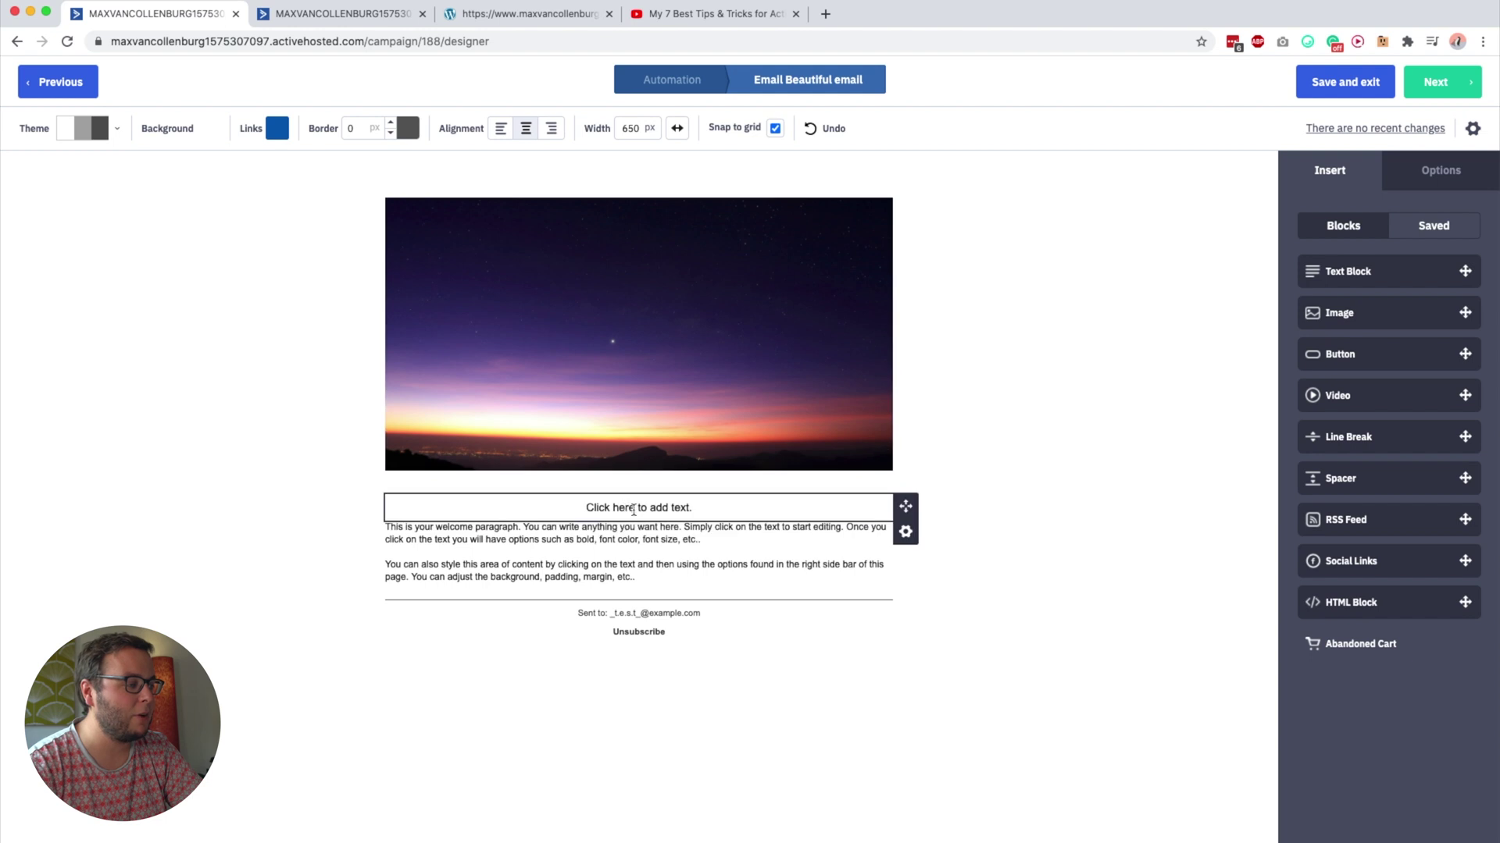
{"action": "left_click", "coordinate": [622, 508]}
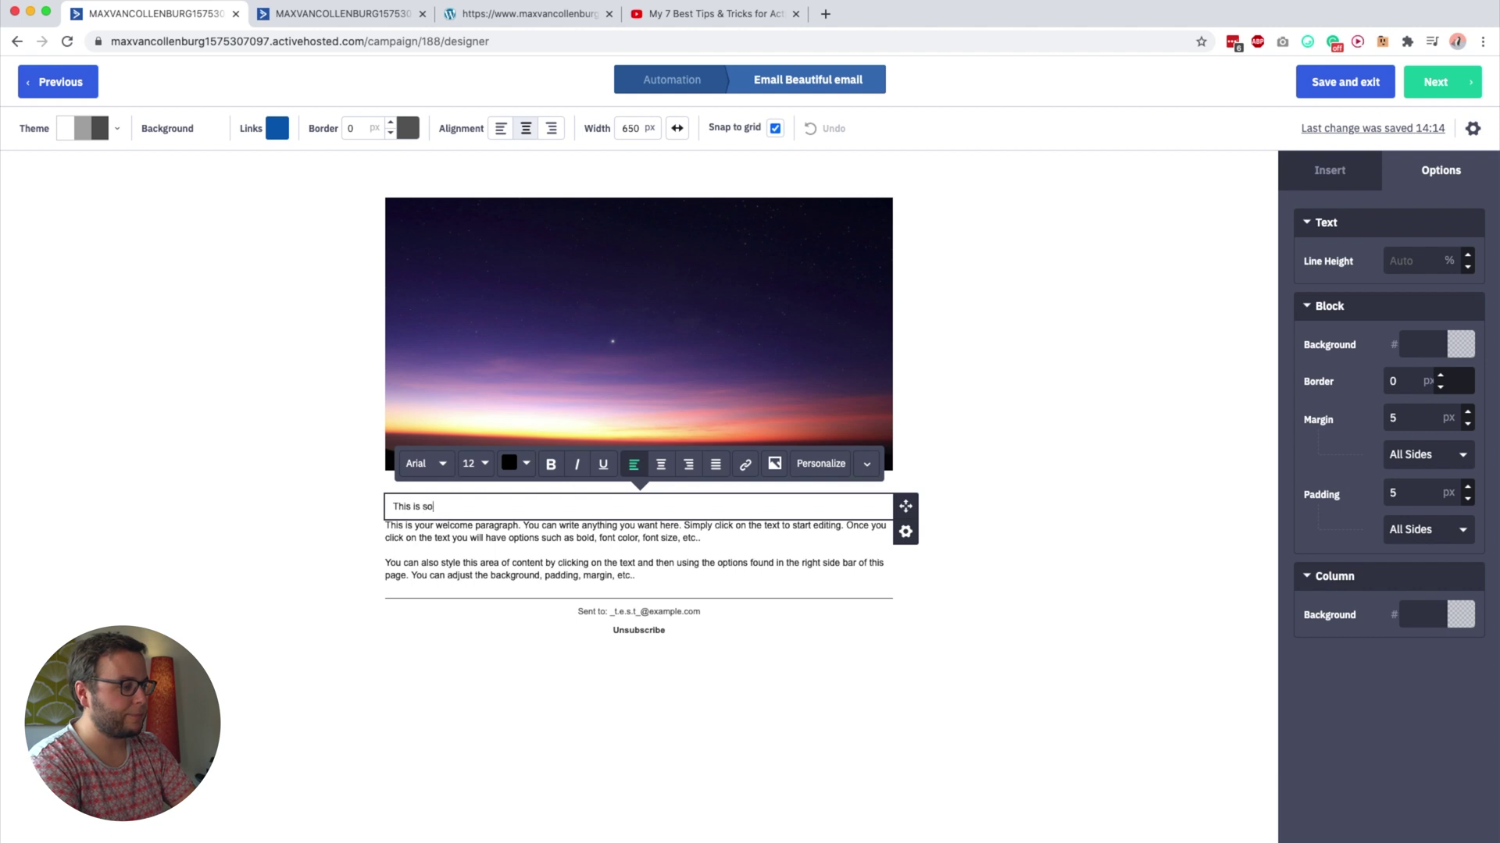
Set the font size of the whole new sentence to 16 px
{"action": "key", "text": "super+a"}
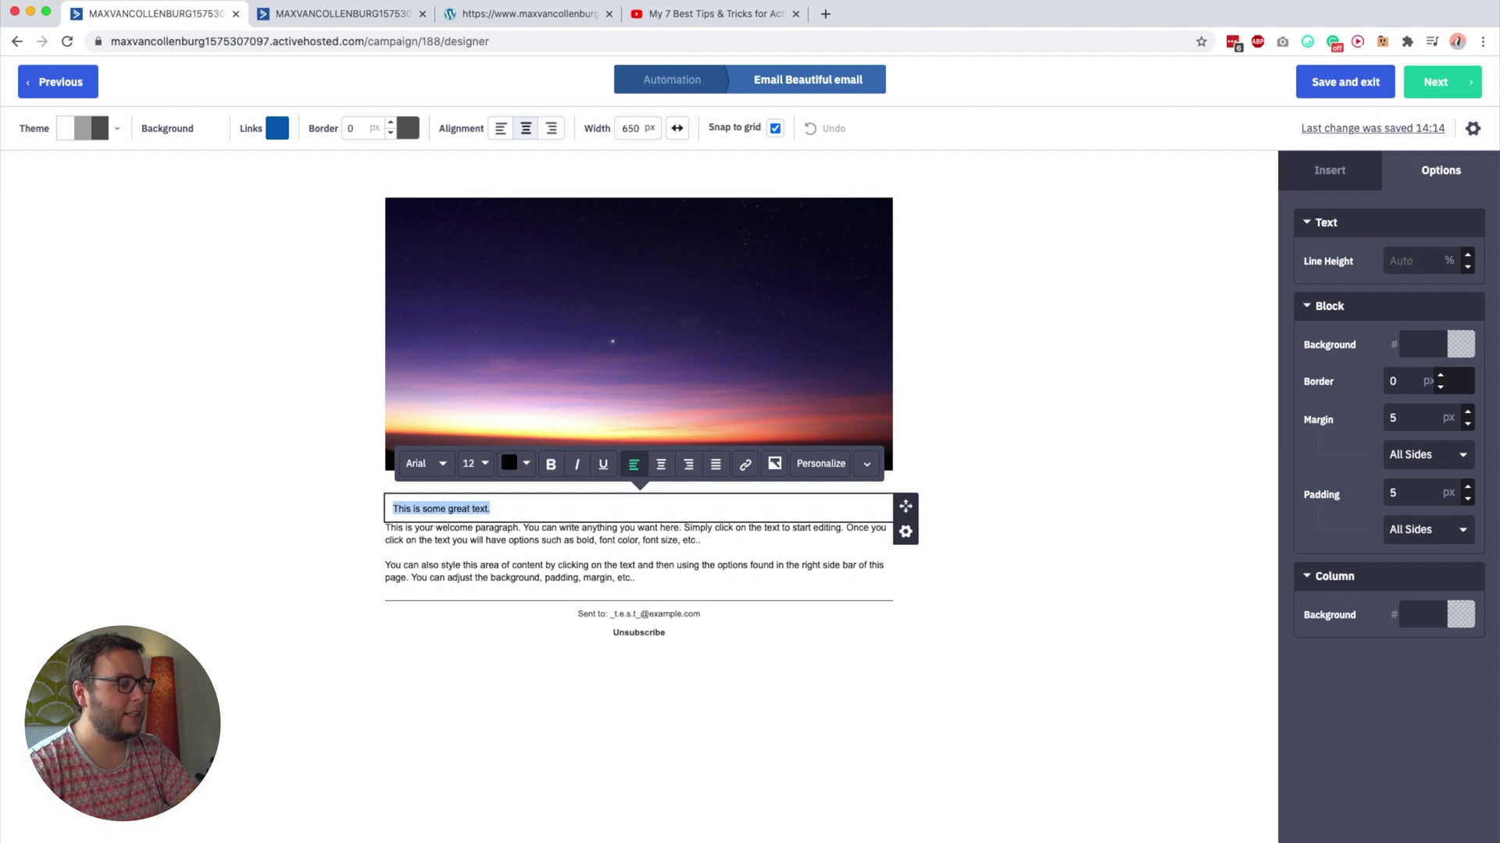
{"action": "left_click", "coordinate": [474, 463]}
{"action": "left_click", "coordinate": [510, 488]}
{"action": "left_click", "coordinate": [510, 488]}
{"action": "left_click", "coordinate": [510, 488]}
{"action": "left_click", "coordinate": [510, 489]}
{"action": "left_click", "coordinate": [510, 497]}
{"action": "left_click", "coordinate": [510, 497]}
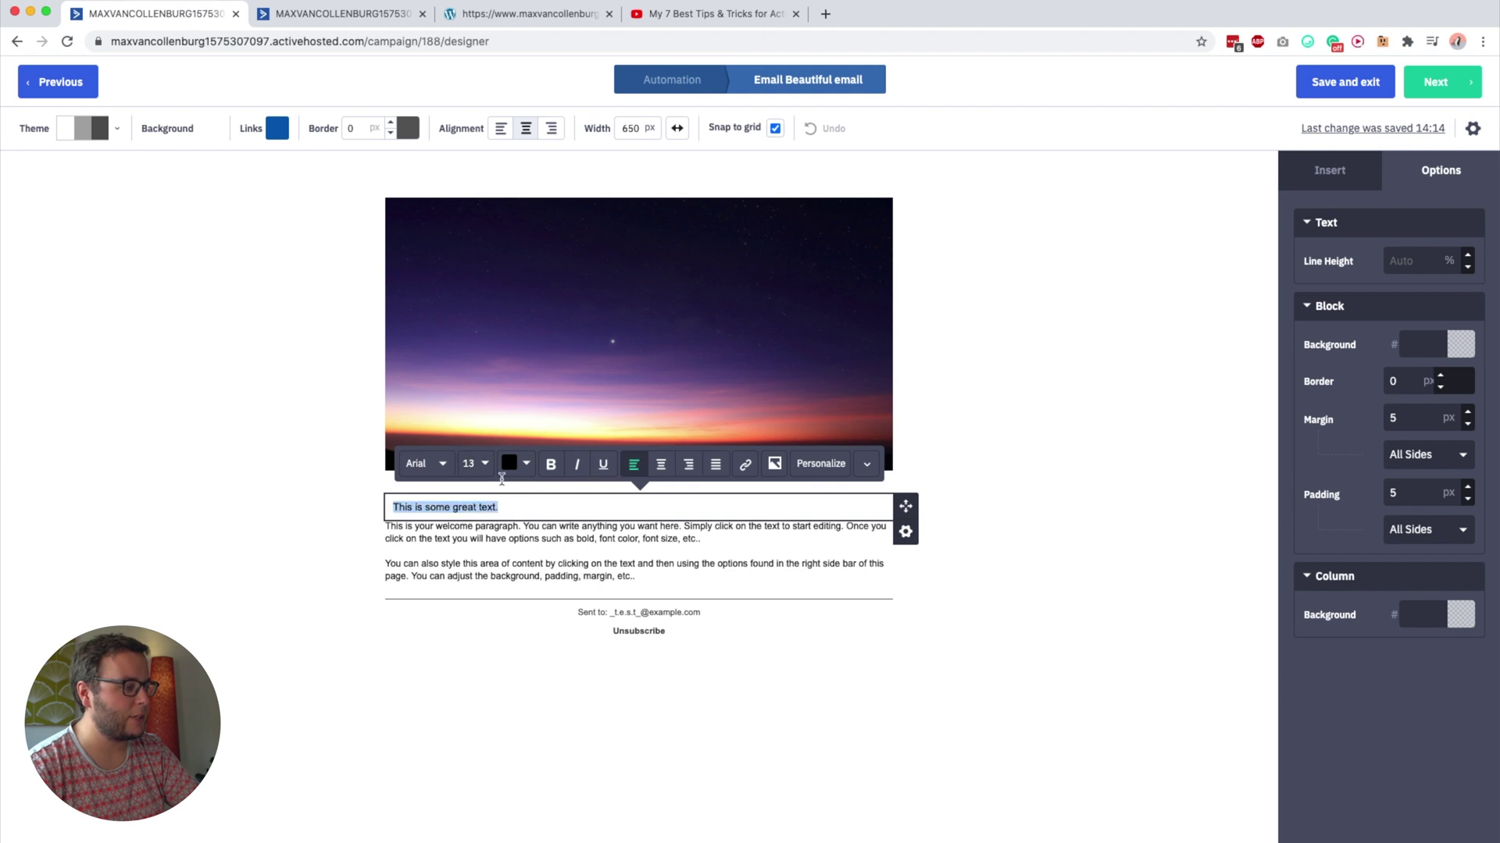
{"action": "left_click", "coordinate": [510, 498]}
{"action": "left_click", "coordinate": [510, 488]}
{"action": "left_click", "coordinate": [511, 488]}
{"action": "left_click", "coordinate": [510, 488]}
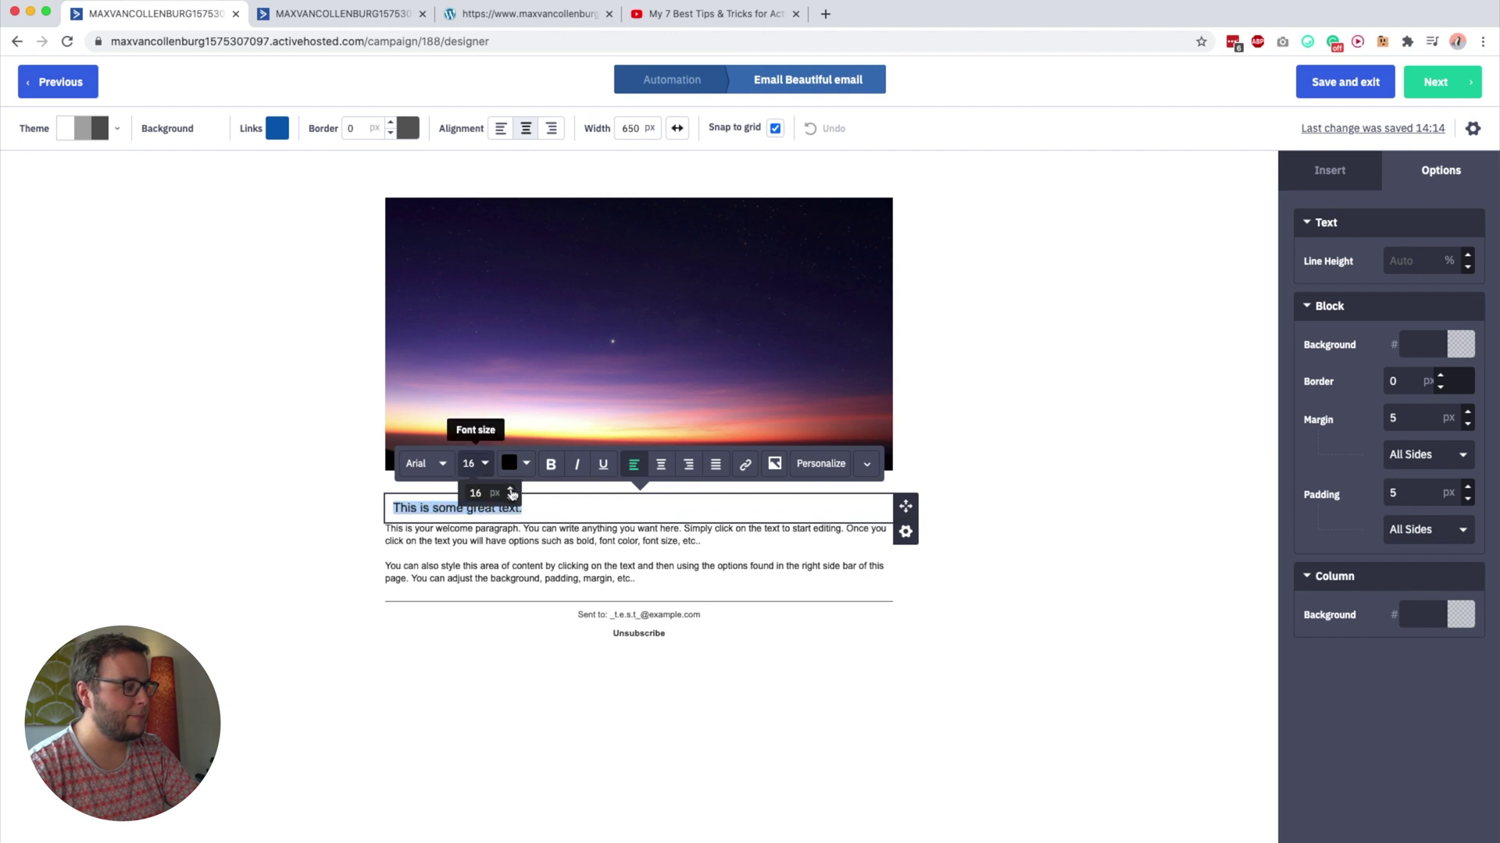
Try bold, italic and right alignment on the sentence and restore its plain, left-aligned formatting
{"action": "left_click", "coordinate": [550, 467]}
{"action": "left_click", "coordinate": [550, 466]}
{"action": "left_click", "coordinate": [576, 466]}
{"action": "left_click", "coordinate": [576, 466]}
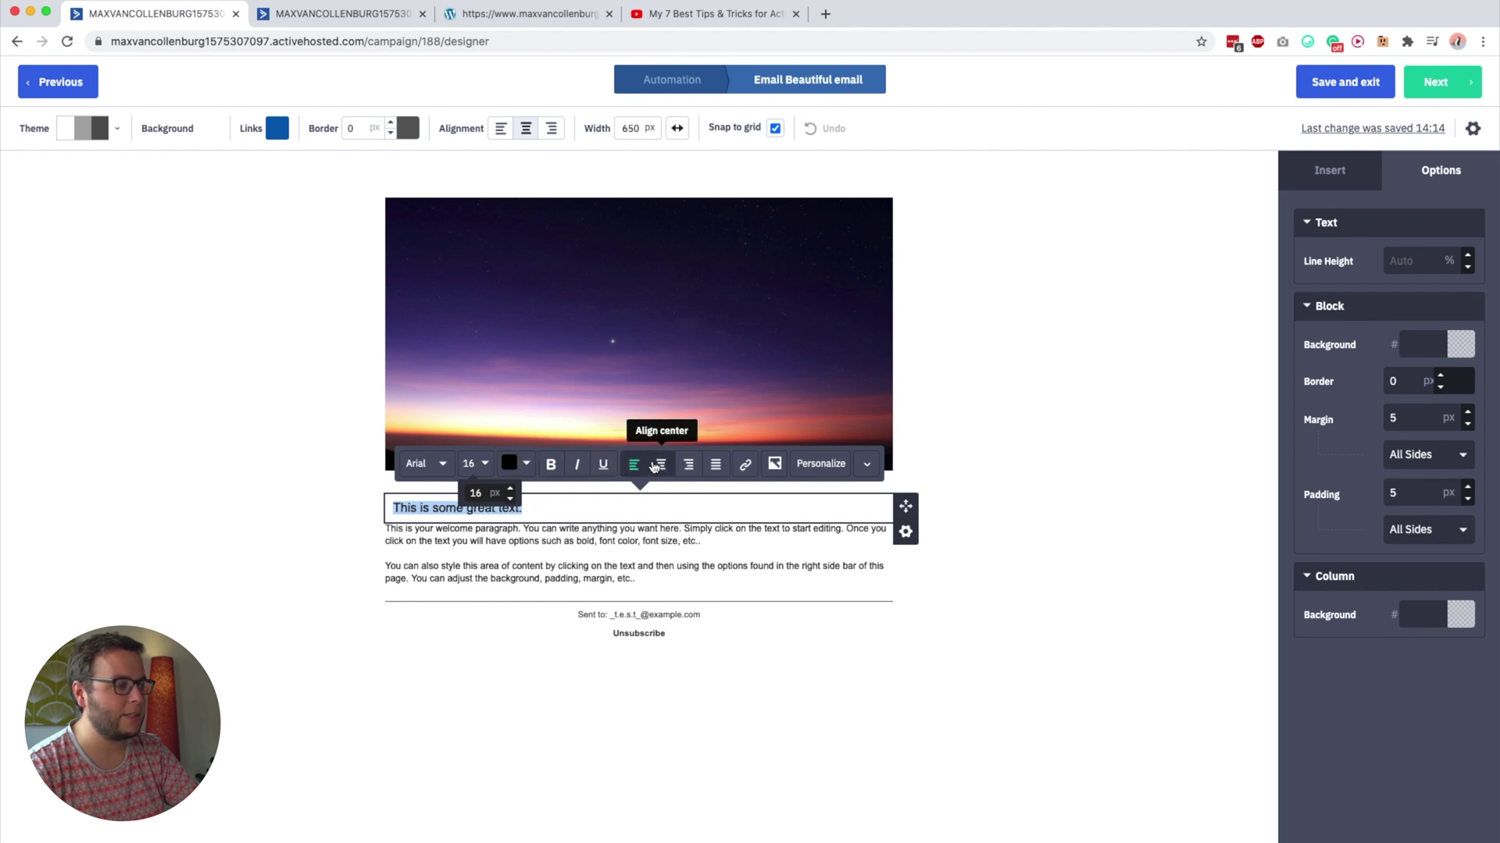
{"action": "left_click", "coordinate": [688, 466]}
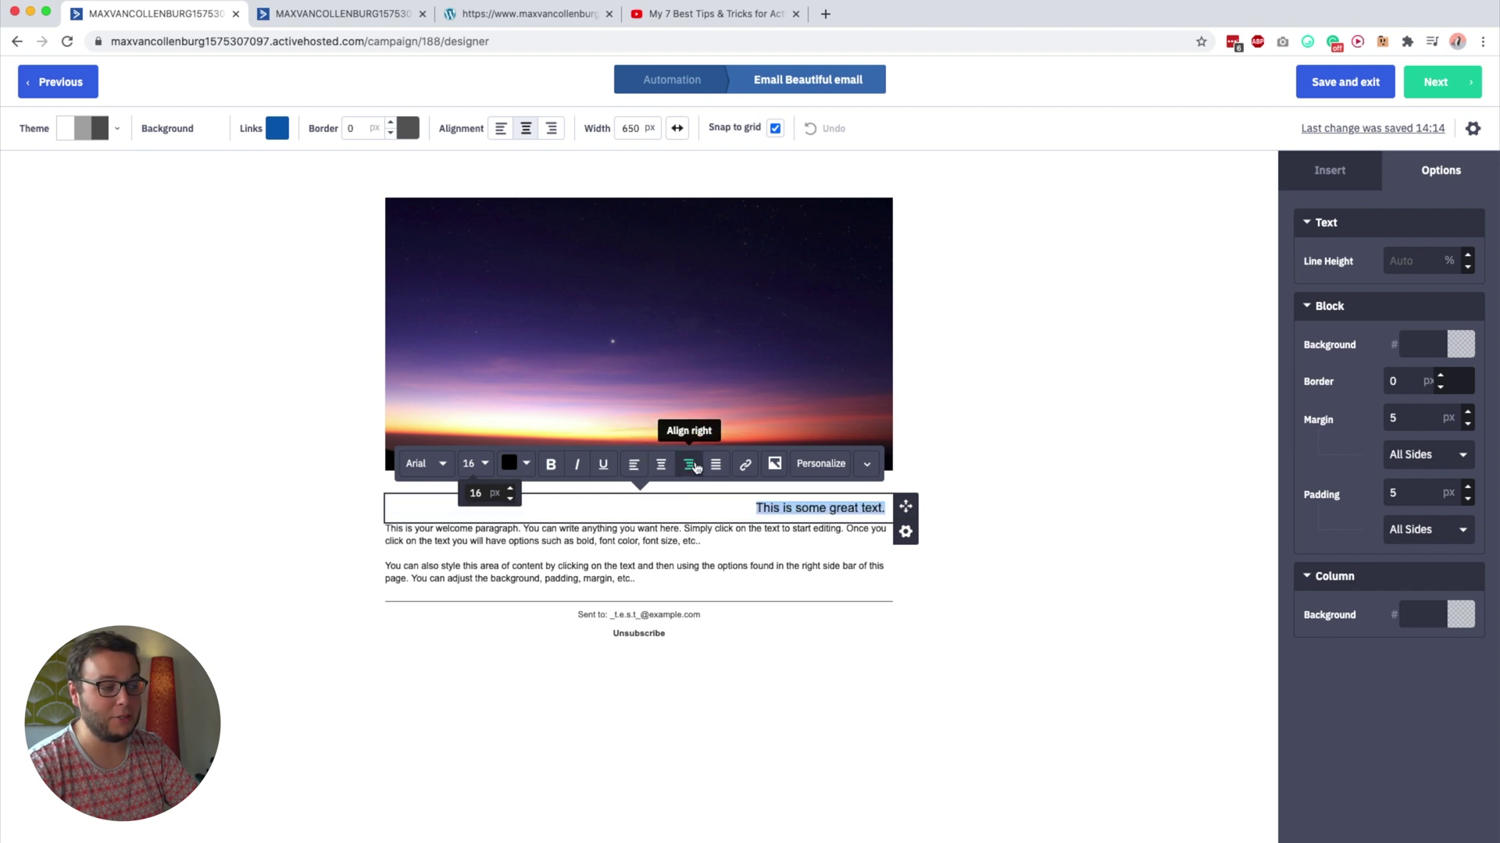
{"action": "left_click", "coordinate": [639, 466]}
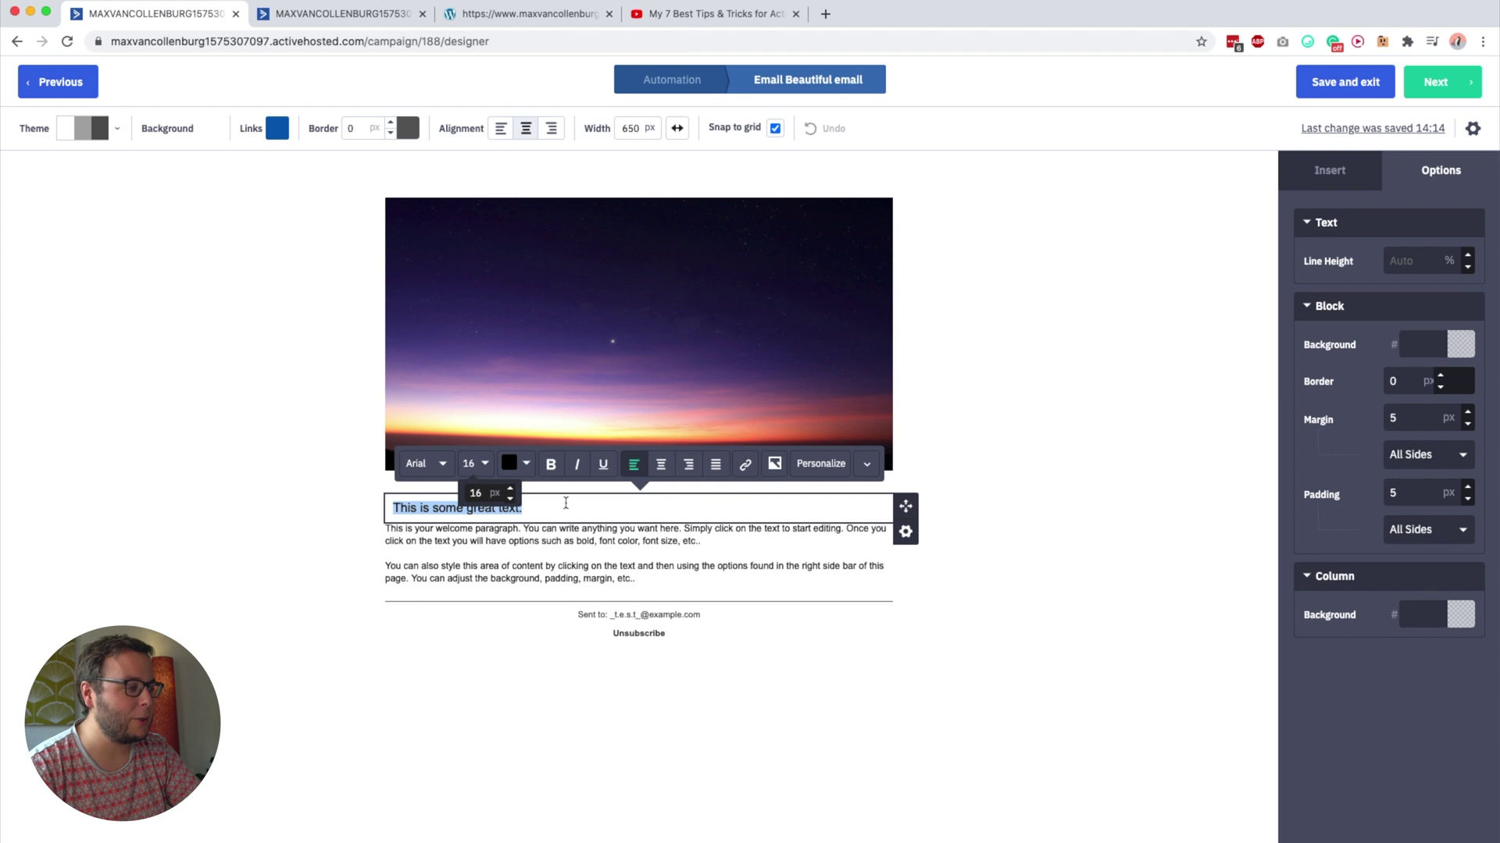
{"action": "left_click", "coordinate": [511, 505]}
{"action": "left_click_drag", "start_coordinate": [504, 506], "coordinate": [479, 504]}
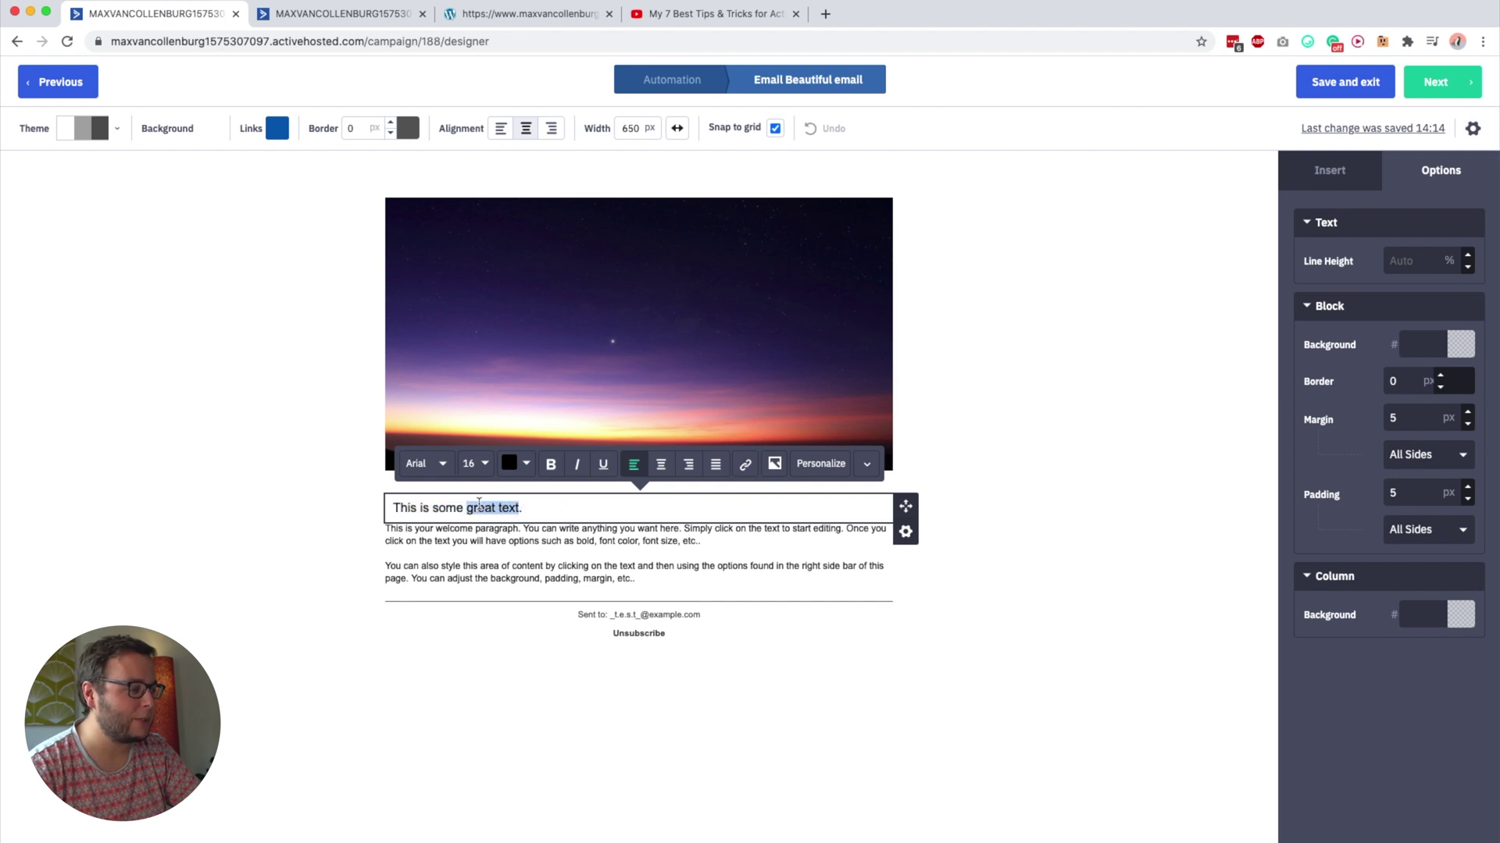
{"action": "left_click", "coordinate": [745, 464]}
{"action": "type", "text": "https://www.maxvancollenburg.com/"}
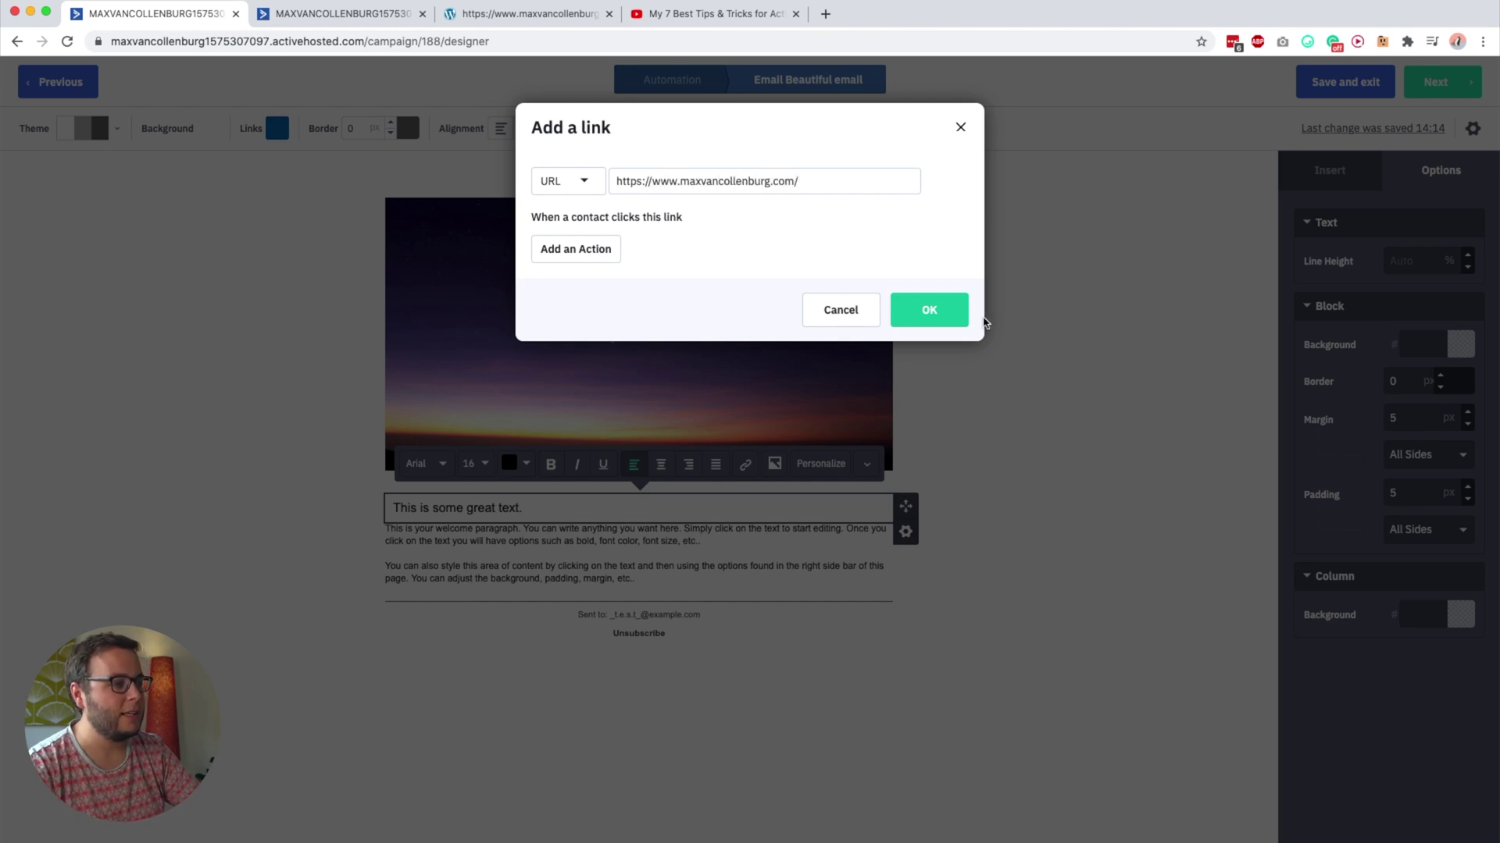
{"action": "left_click", "coordinate": [933, 317]}
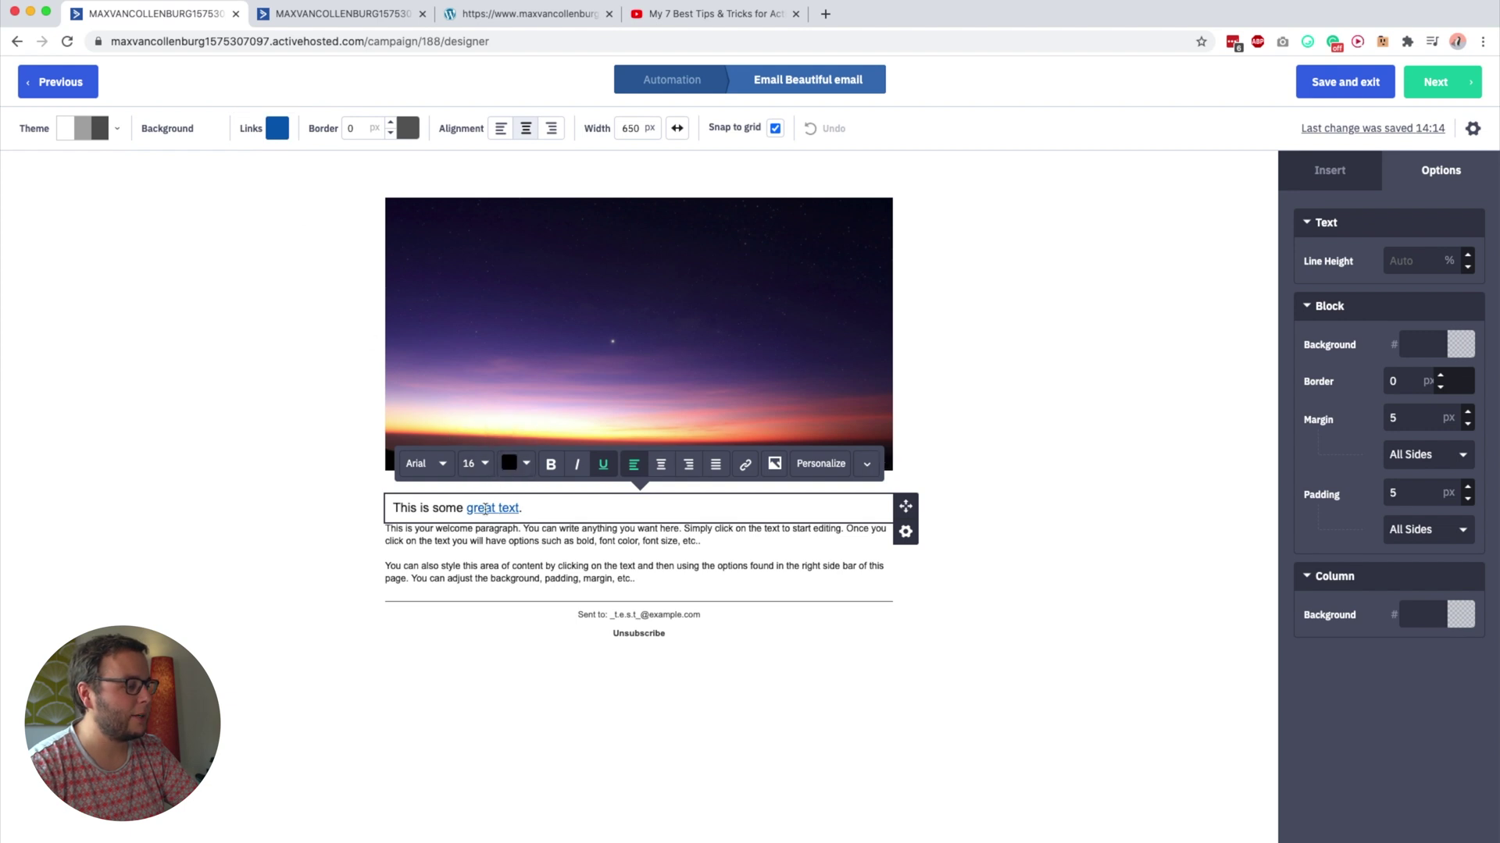
Change the email's link color to the olive yellow B5AA17
{"action": "left_click", "coordinate": [277, 128]}
{"action": "left_click_drag", "start_coordinate": [290, 241], "coordinate": [288, 255]}
{"action": "left_click_drag", "start_coordinate": [267, 195], "coordinate": [266, 190]}
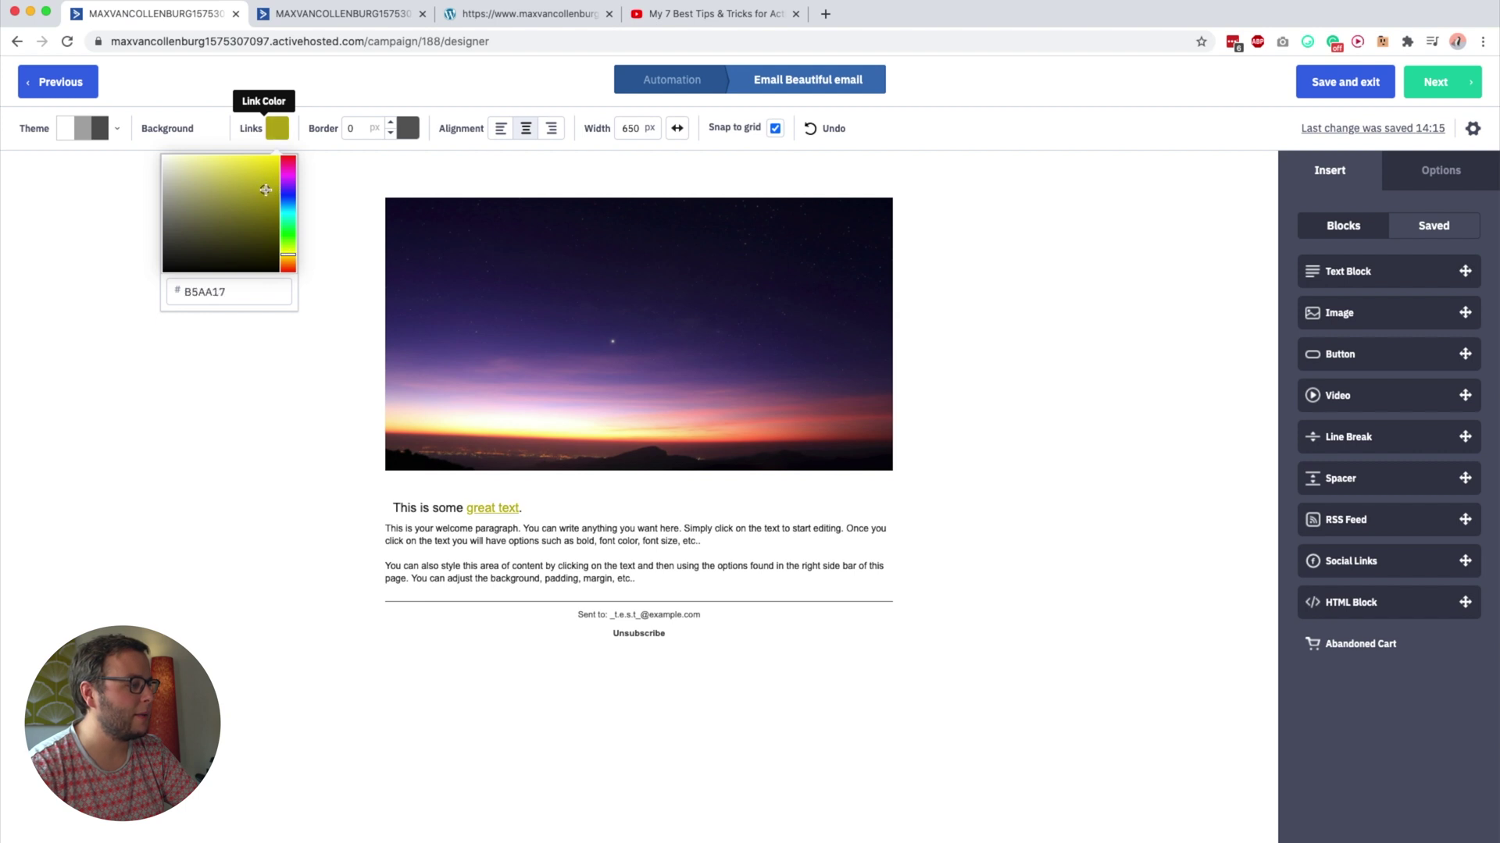
Insert the contact's First Name personalization tag at the end of the "This is some great text." sentence
{"action": "left_click", "coordinate": [478, 508]}
{"action": "left_click", "coordinate": [467, 507]}
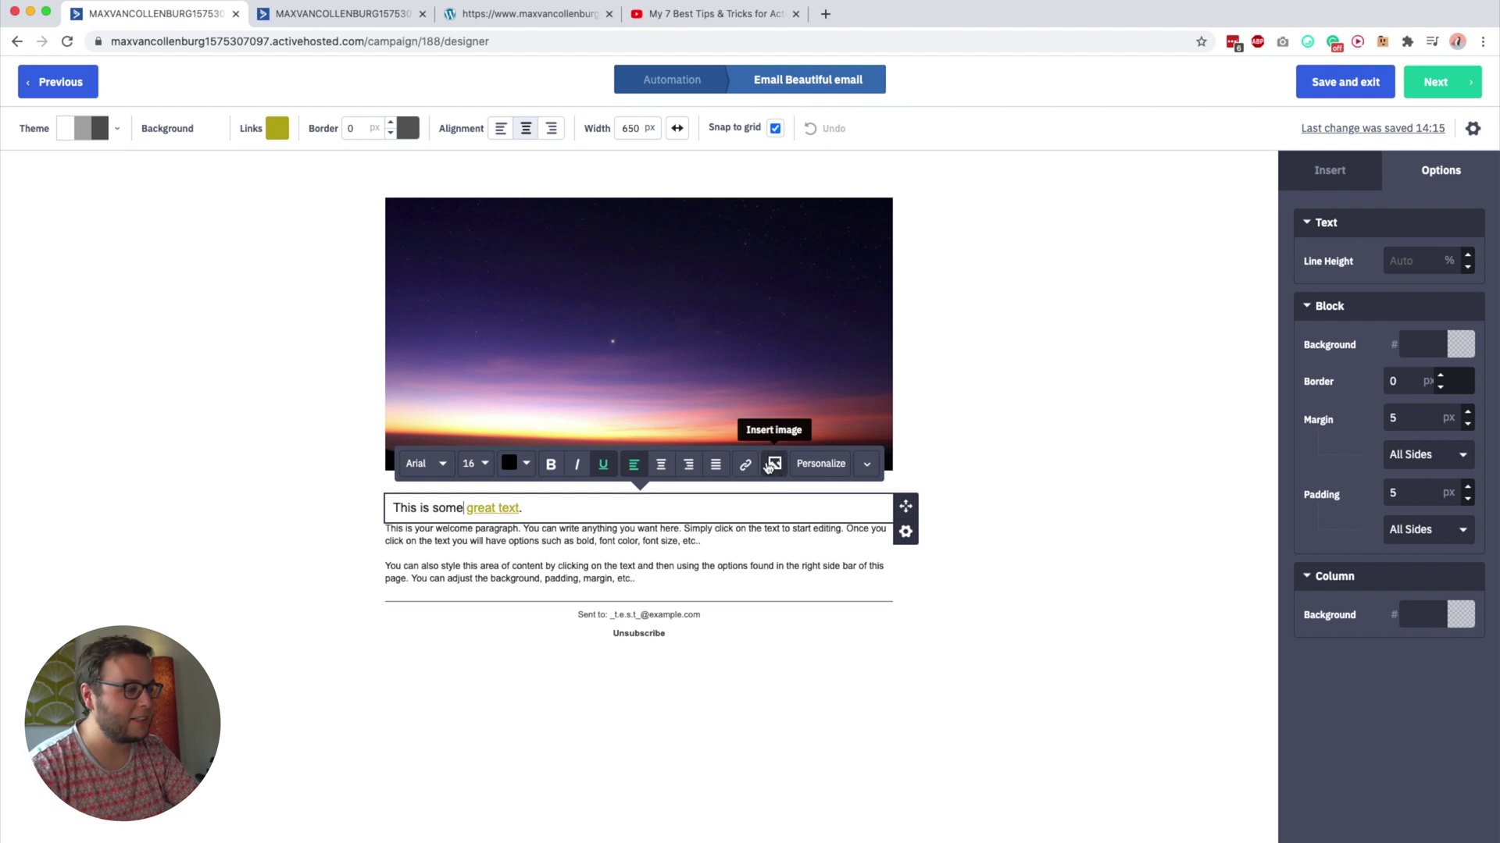
{"action": "left_click", "coordinate": [601, 509]}
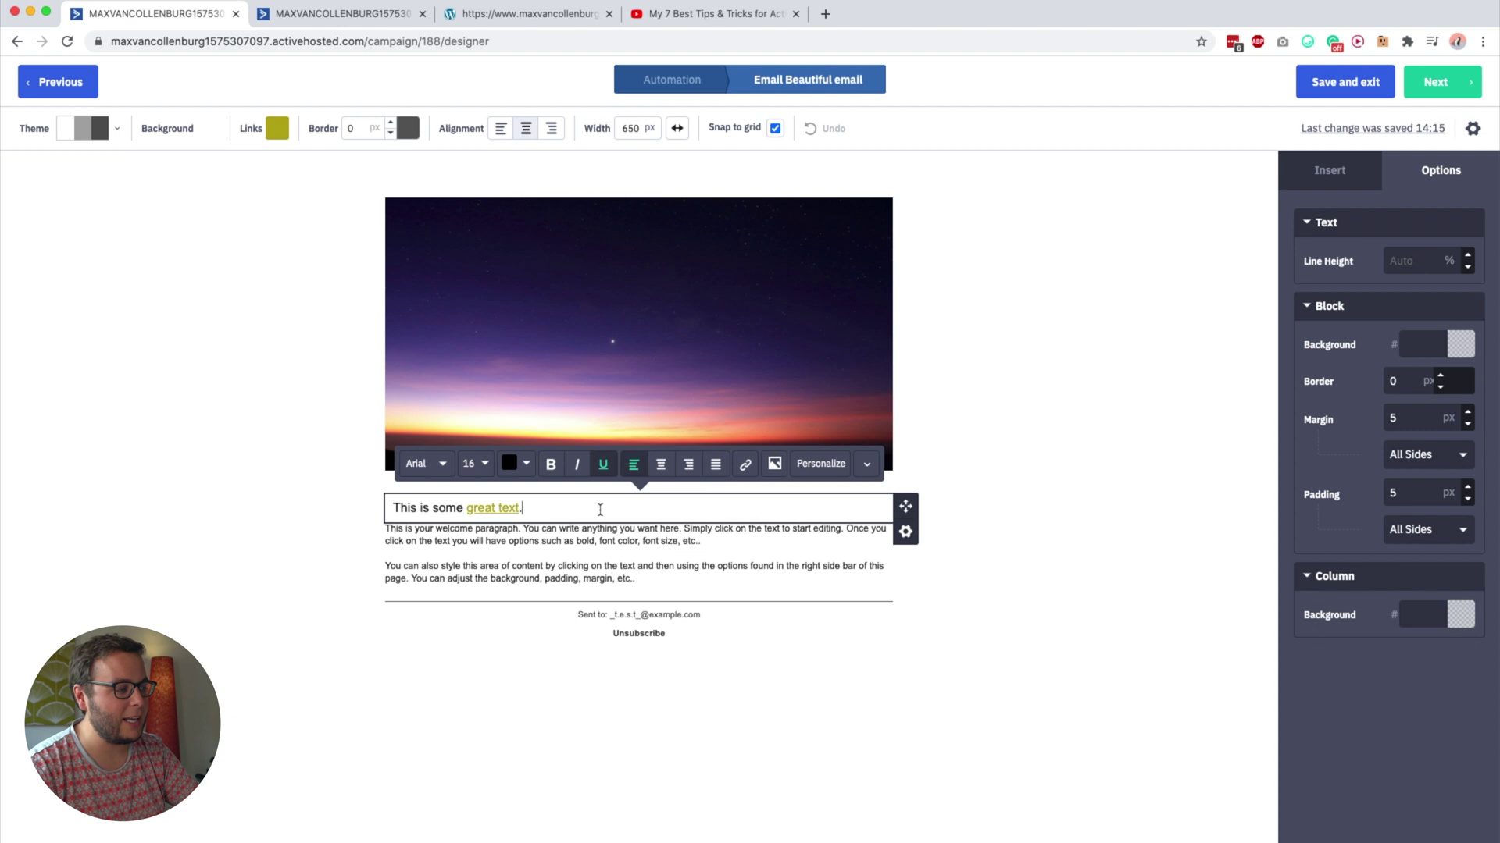
{"action": "left_click", "coordinate": [827, 466]}
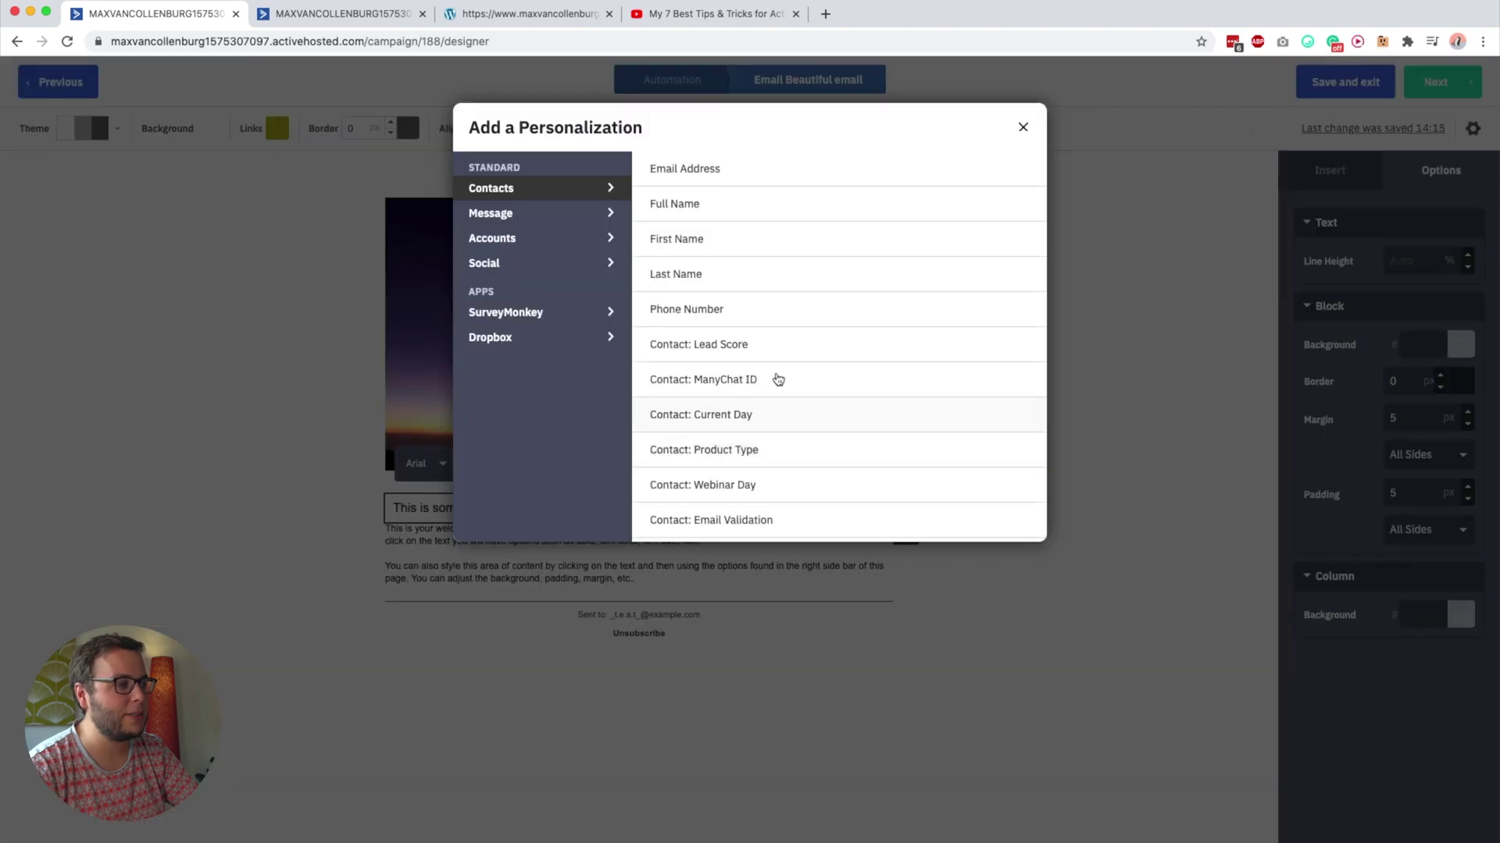
{"action": "left_click", "coordinate": [702, 234]}
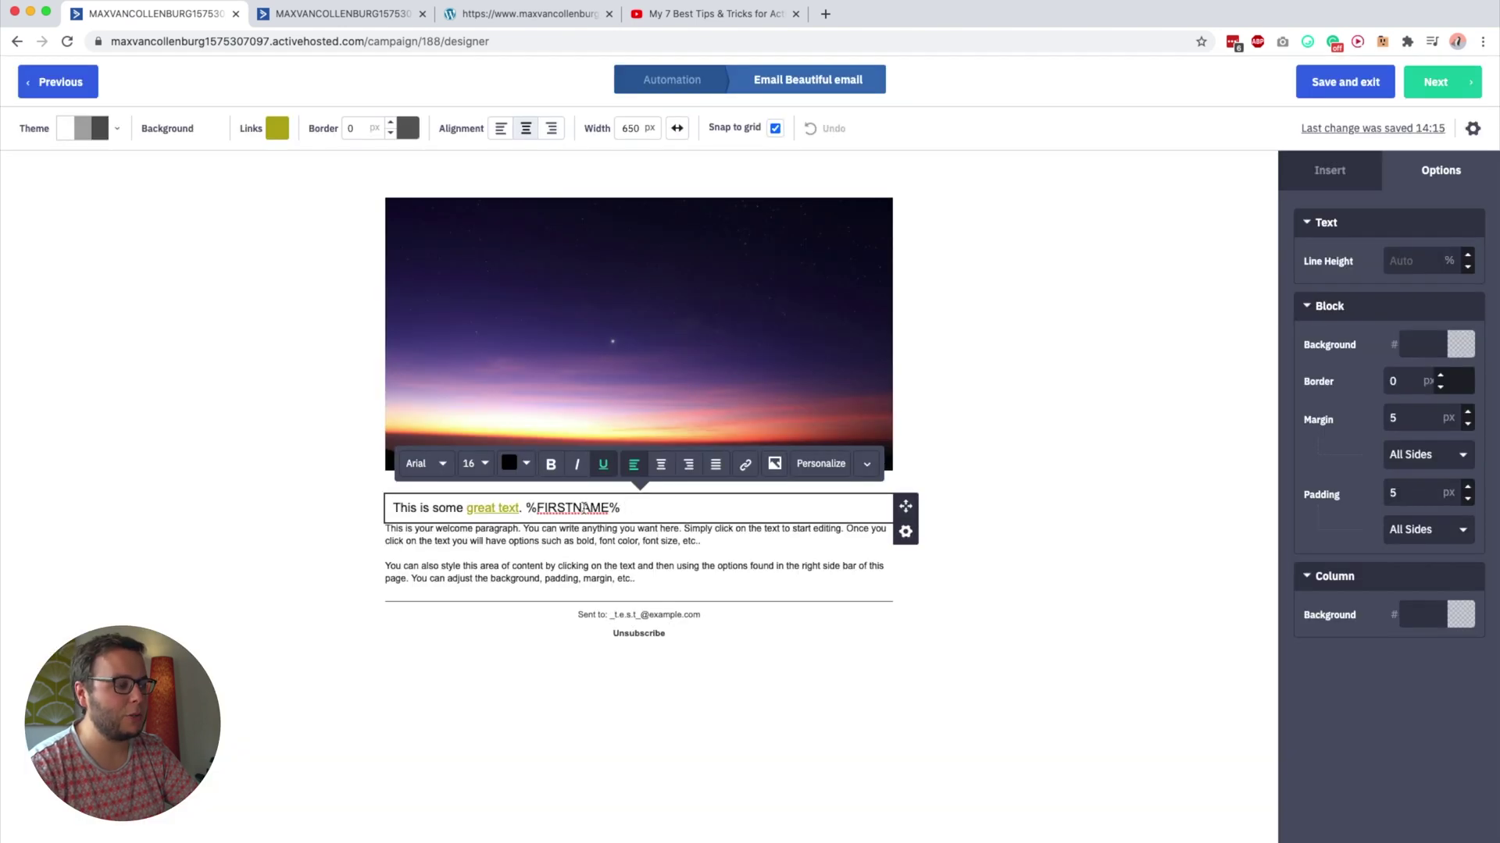
{"action": "left_click_drag", "start_coordinate": [623, 509], "coordinate": [530, 511]}
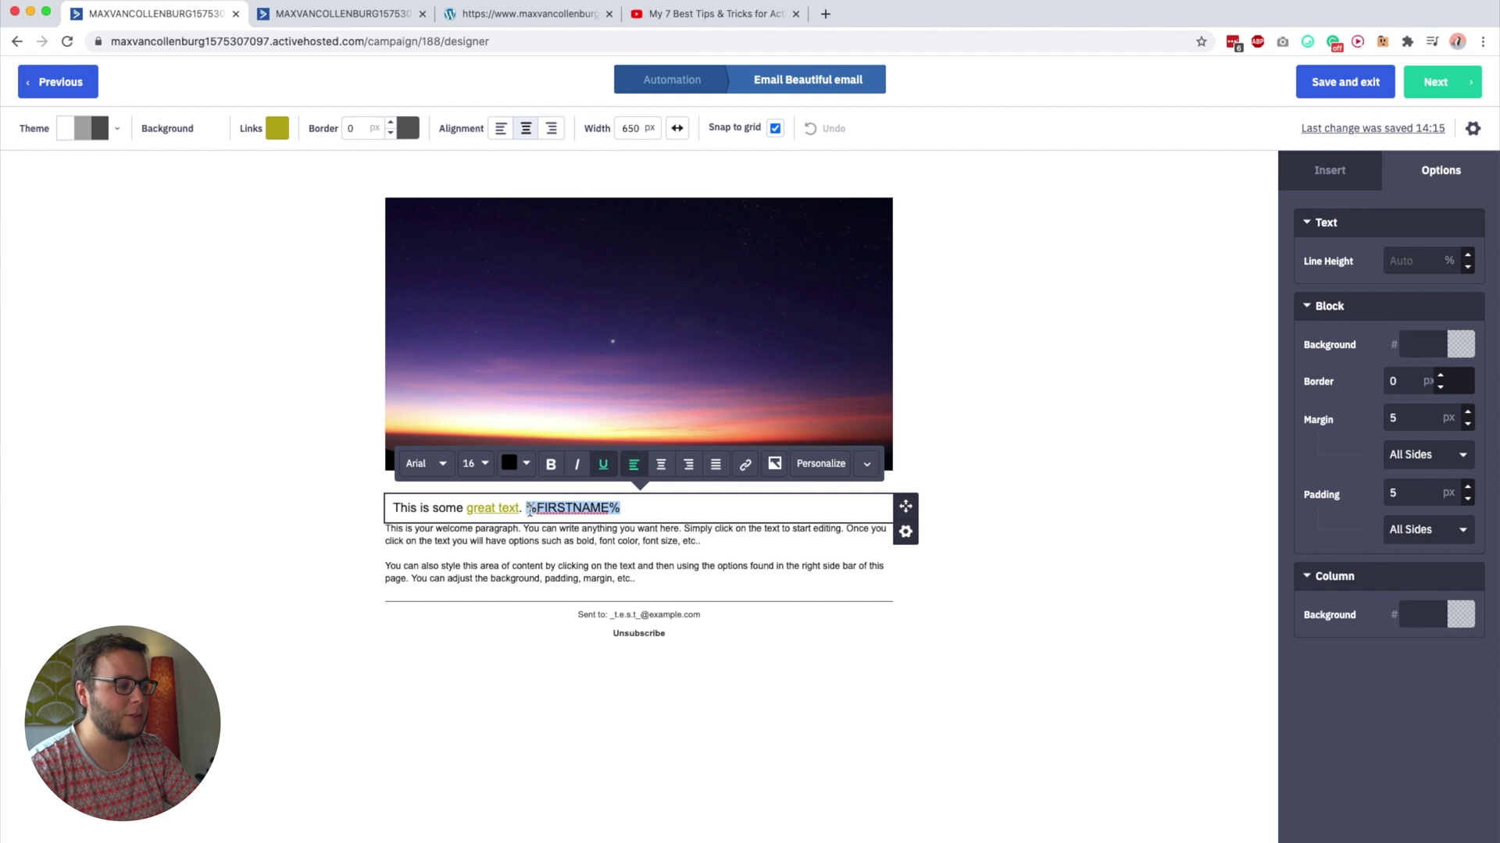
{"action": "left_click", "coordinate": [530, 510]}
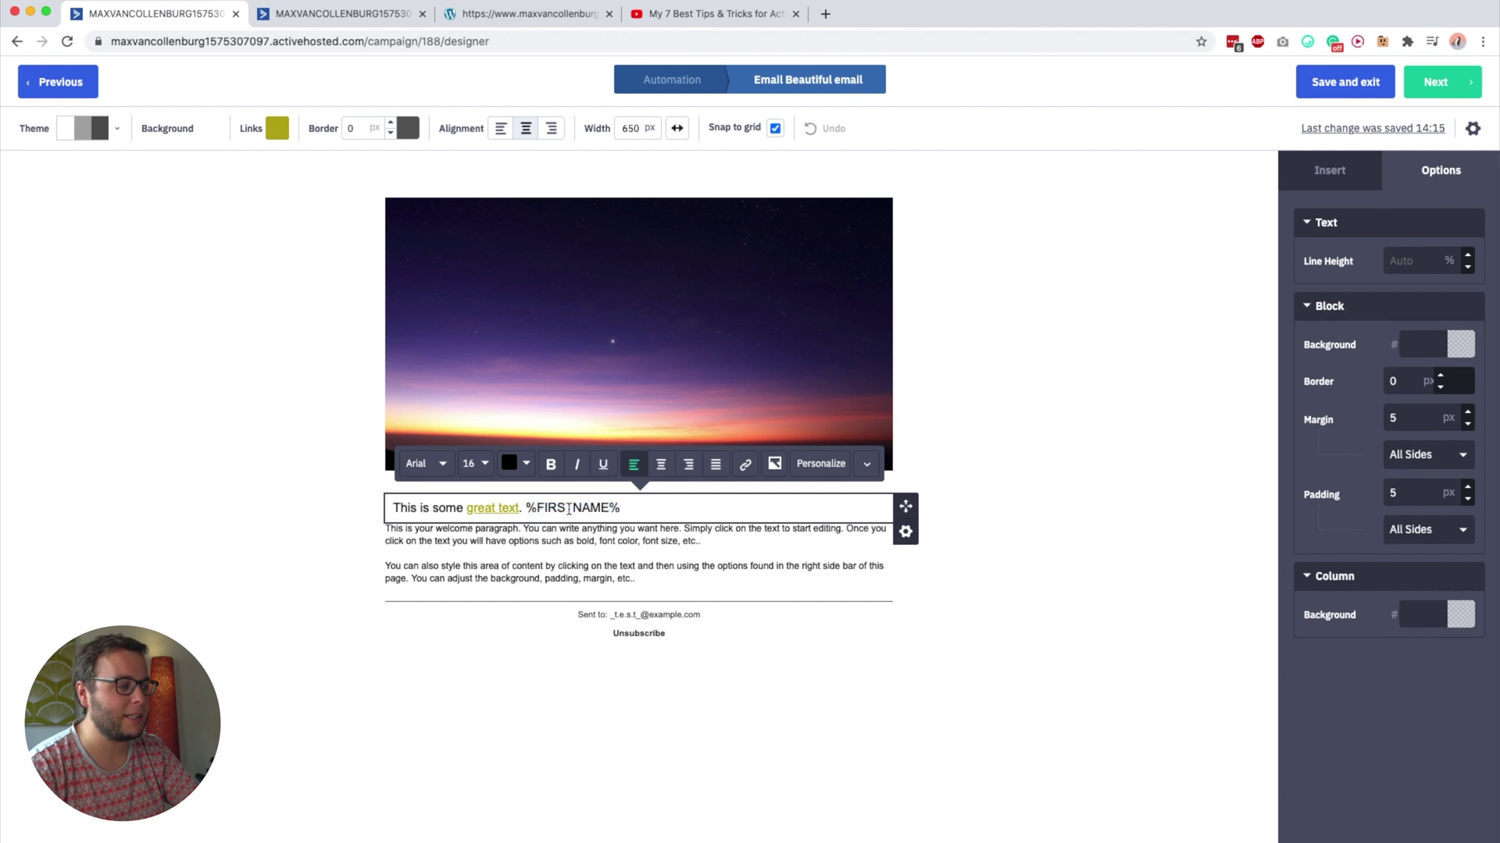
Show the additional text formatting options and set the text block's margin and padding to 0 px on all sides
{"action": "left_click", "coordinate": [863, 464]}
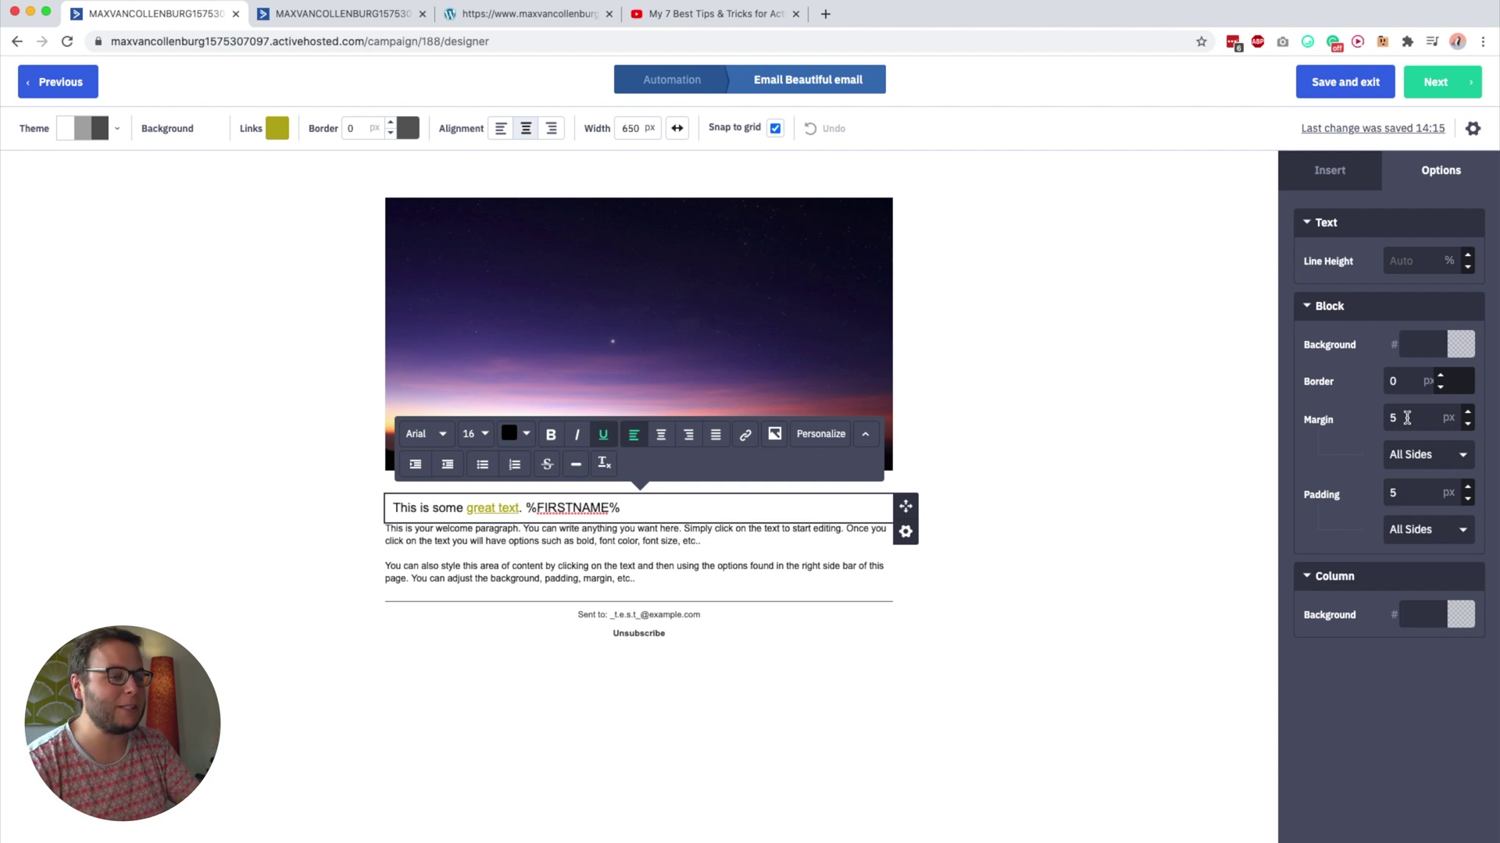
{"action": "double_click", "coordinate": [1407, 418]}
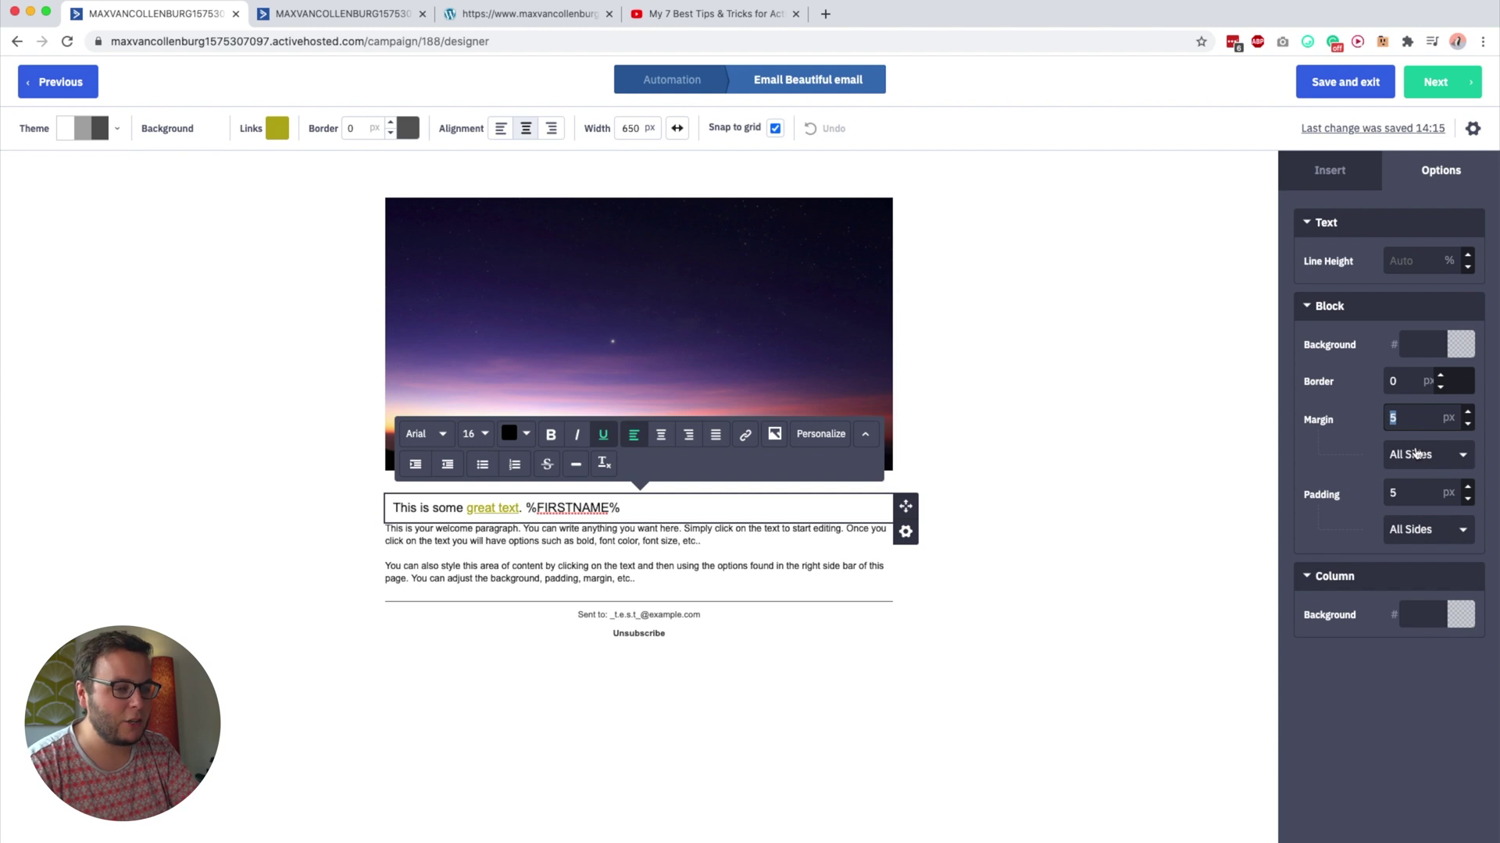
{"action": "type", "text": "0"}
{"action": "double_click", "coordinate": [1395, 493]}
{"action": "type", "text": "0"}
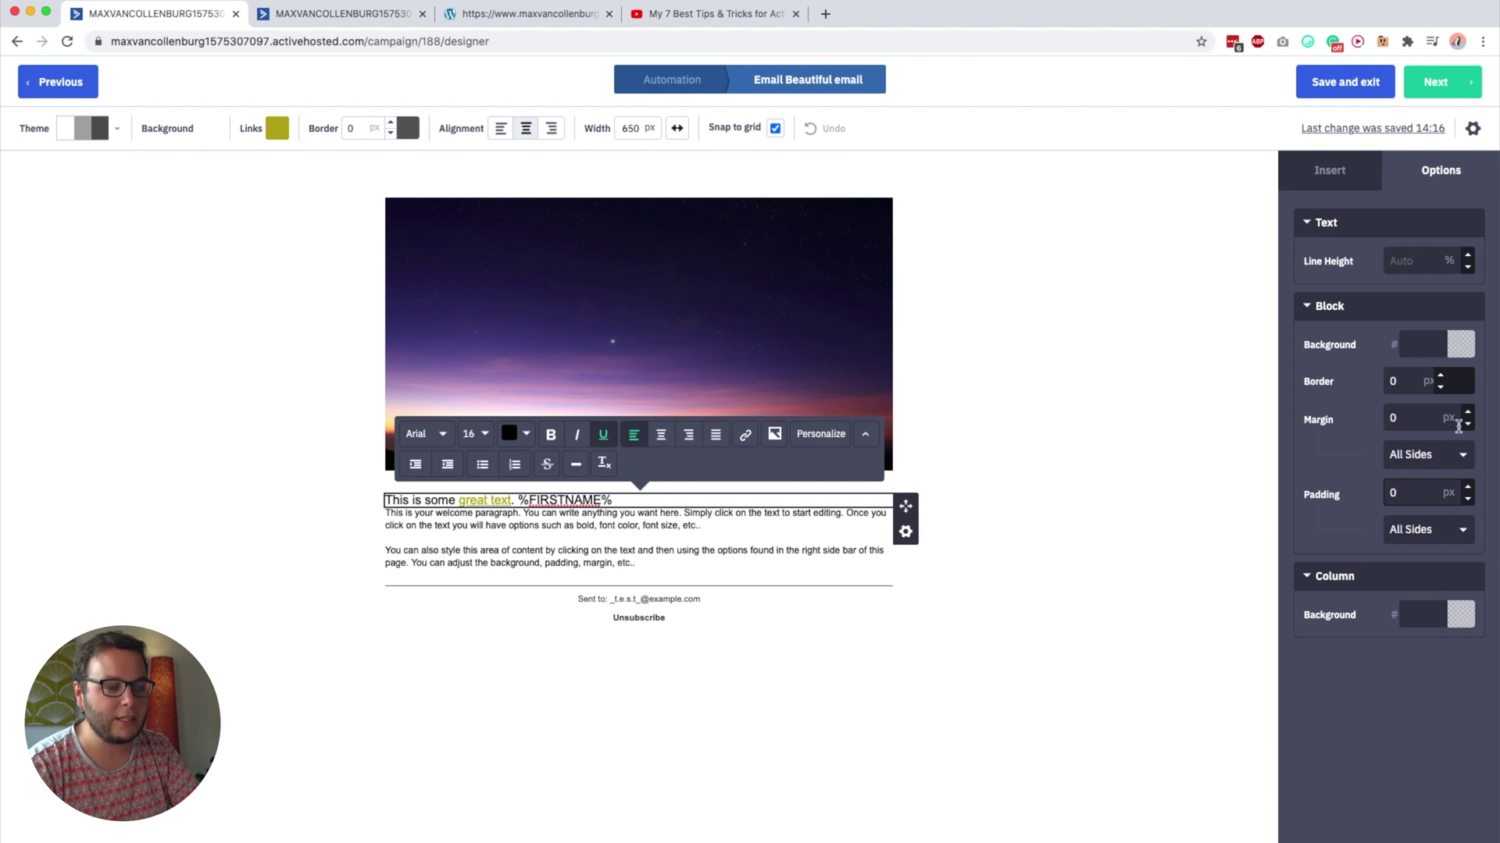
Switch the text block's margin to Custom and set its bottom margin to 20 px
{"action": "left_click", "coordinate": [1411, 467]}
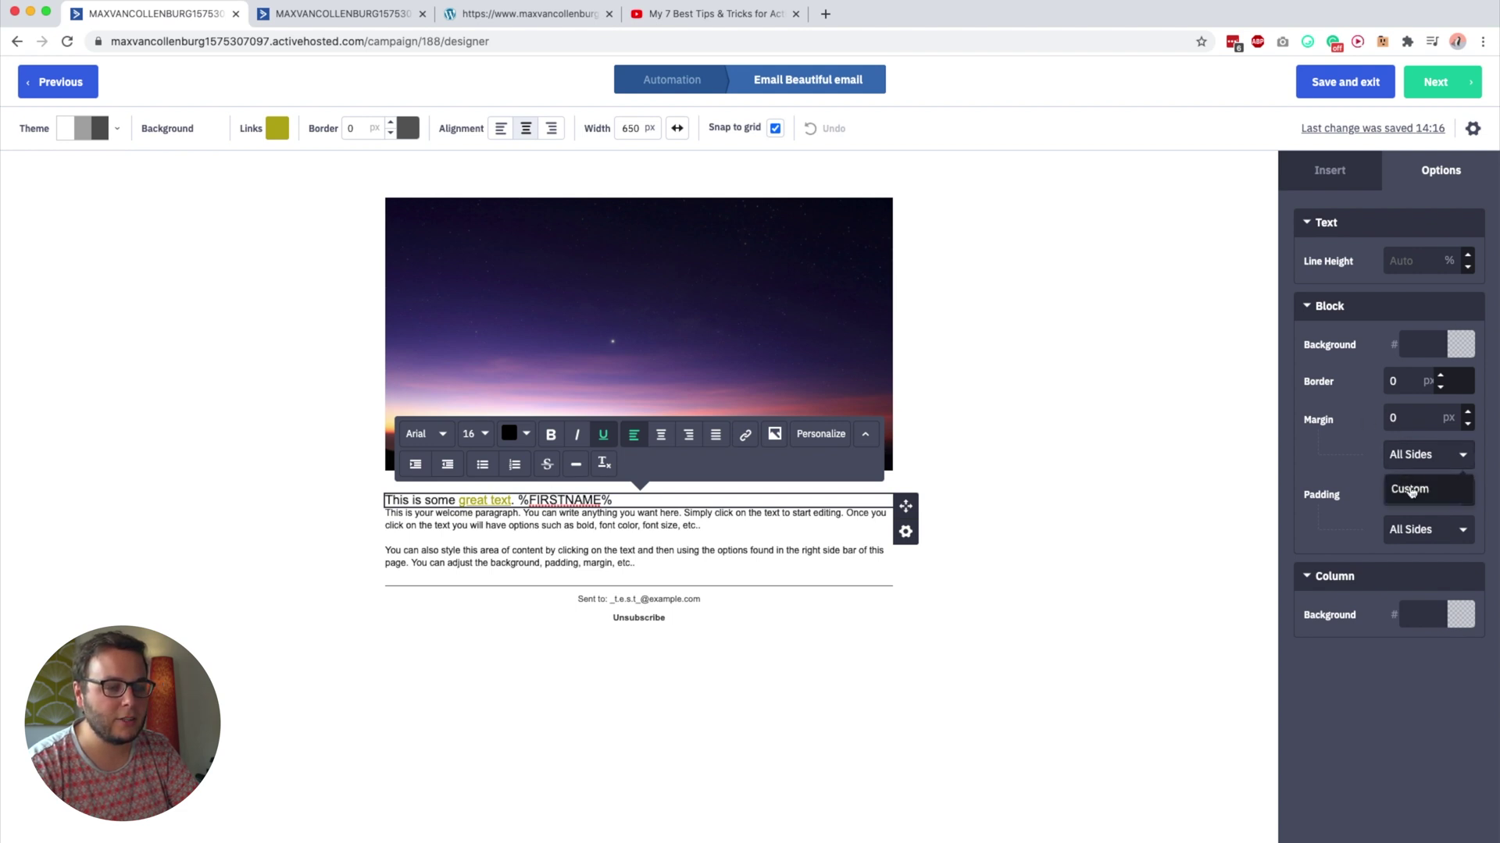
{"action": "left_click", "coordinate": [1411, 489]}
{"action": "double_click", "coordinate": [1404, 487]}
{"action": "type", "text": "20"}
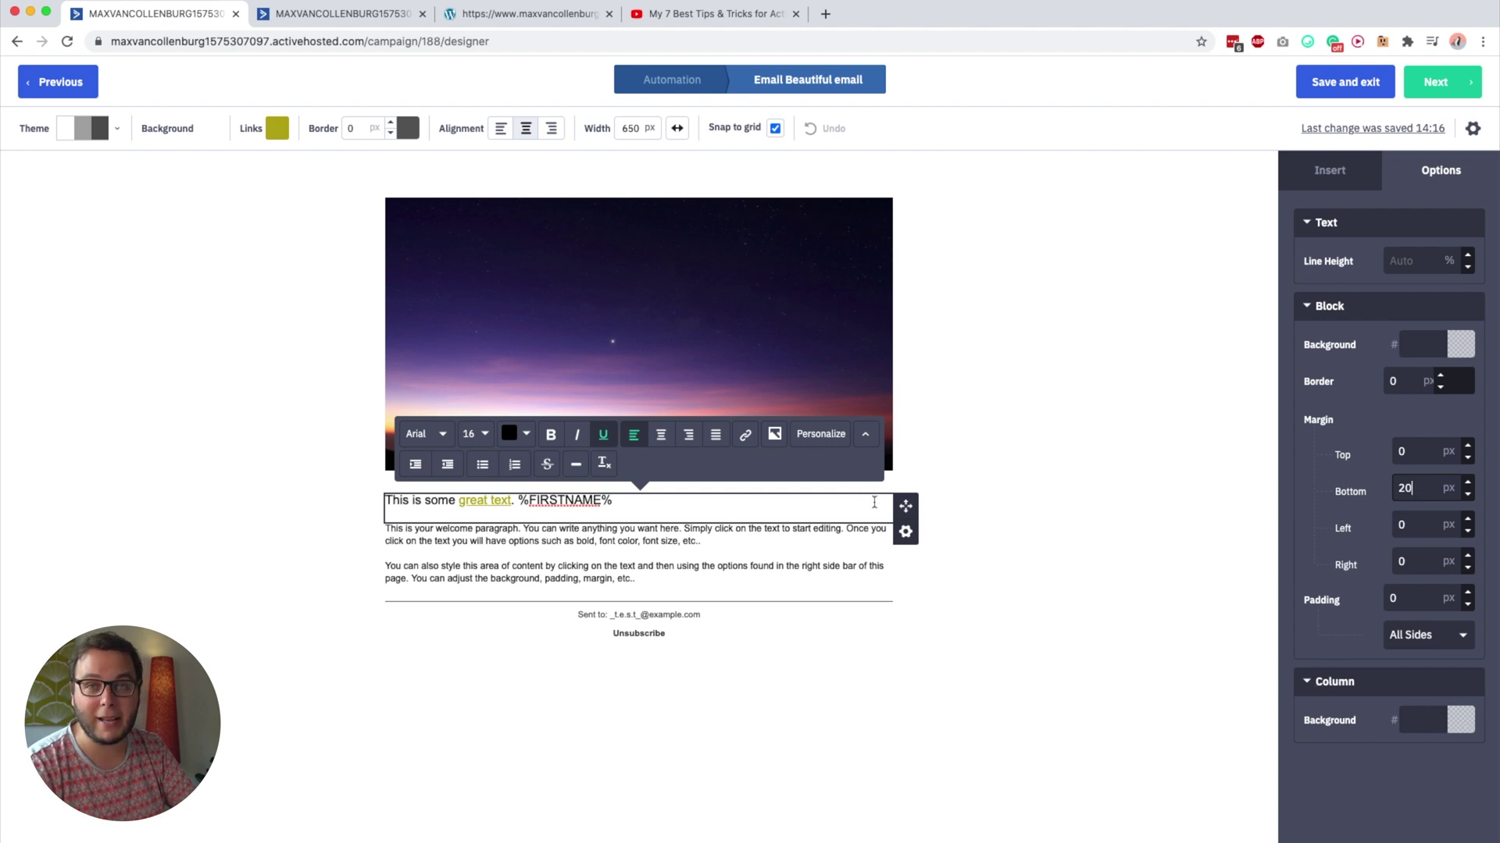
{"action": "left_click", "coordinate": [936, 415]}
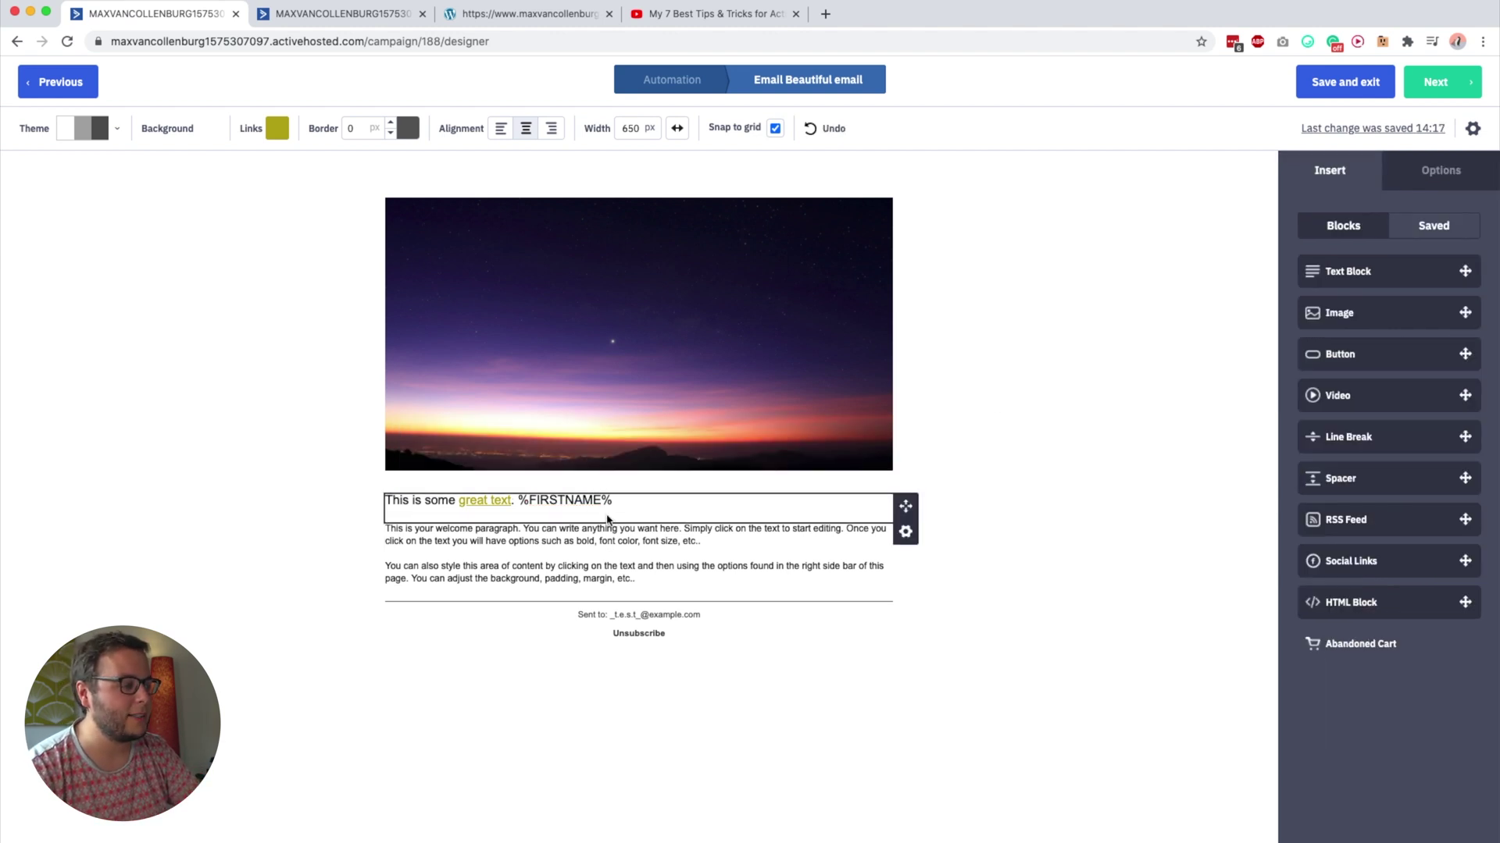
{"action": "left_click", "coordinate": [547, 503]}
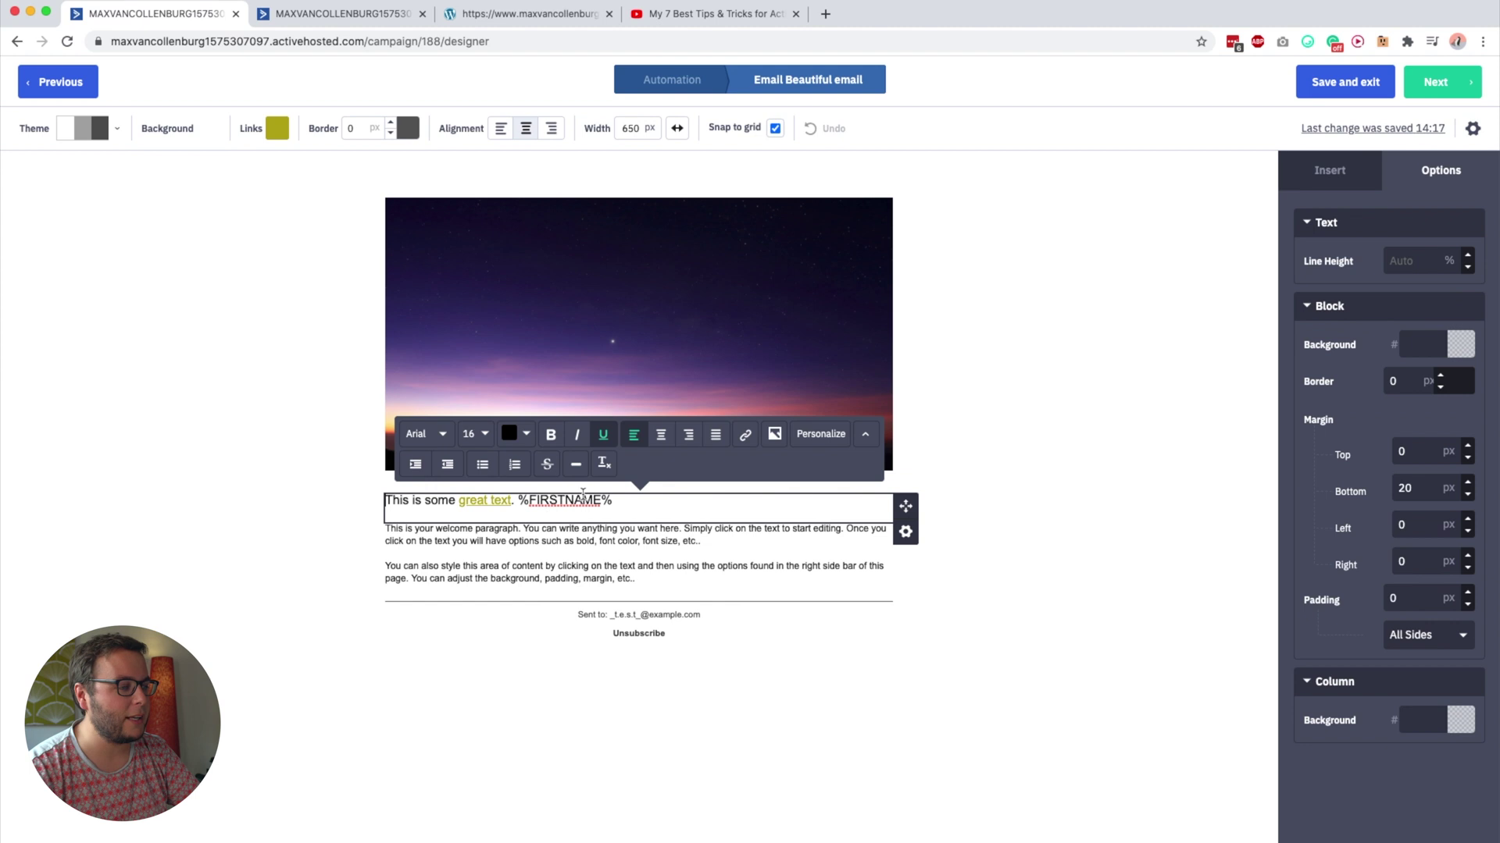
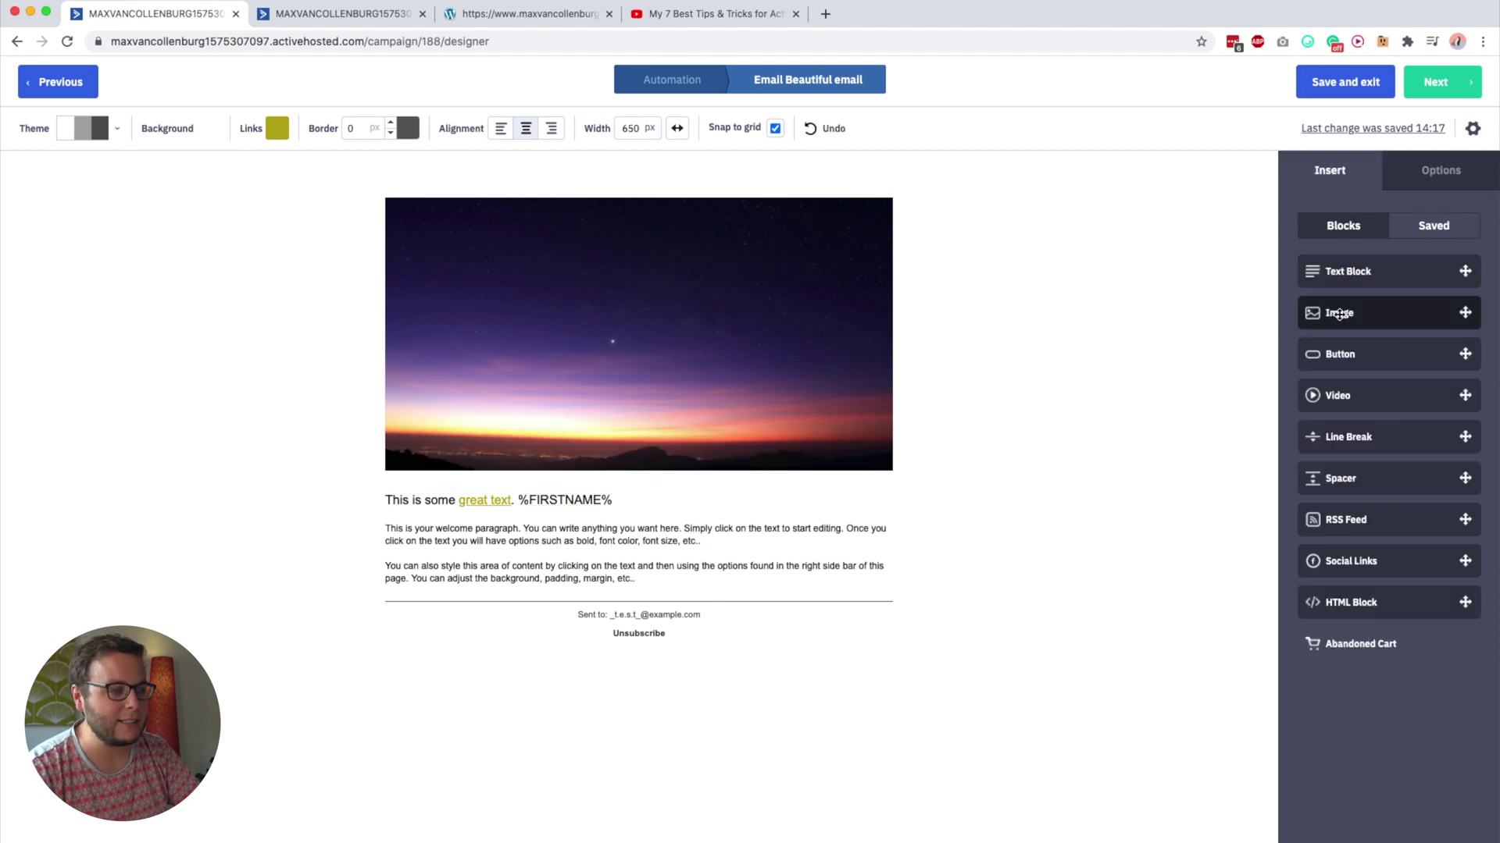
Place an image block to the right of the header photo and, with snap to grid off, widen the photo's column to about 395 px
{"action": "left_click_drag", "start_coordinate": [1340, 314], "coordinate": [790, 341]}
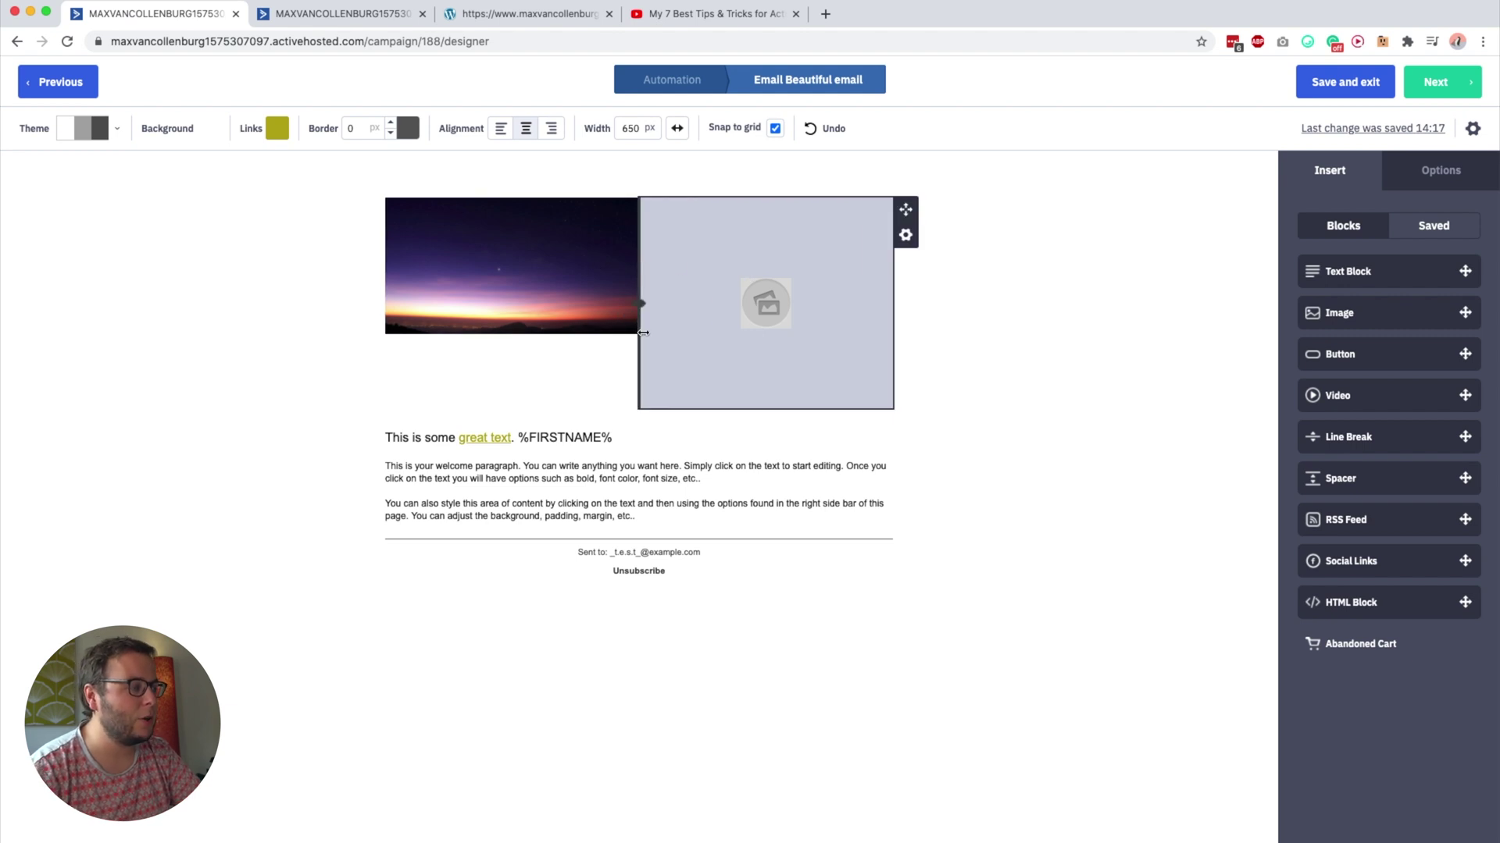
{"action": "mouse_move", "coordinate": [640, 309]}
{"action": "left_mouse_down"}
{"action": "mouse_move", "coordinate": [777, 301]}
{"action": "mouse_move", "coordinate": [606, 305]}
{"action": "mouse_move", "coordinate": [677, 293]}
{"action": "mouse_move", "coordinate": [619, 295]}
{"action": "left_mouse_up"}
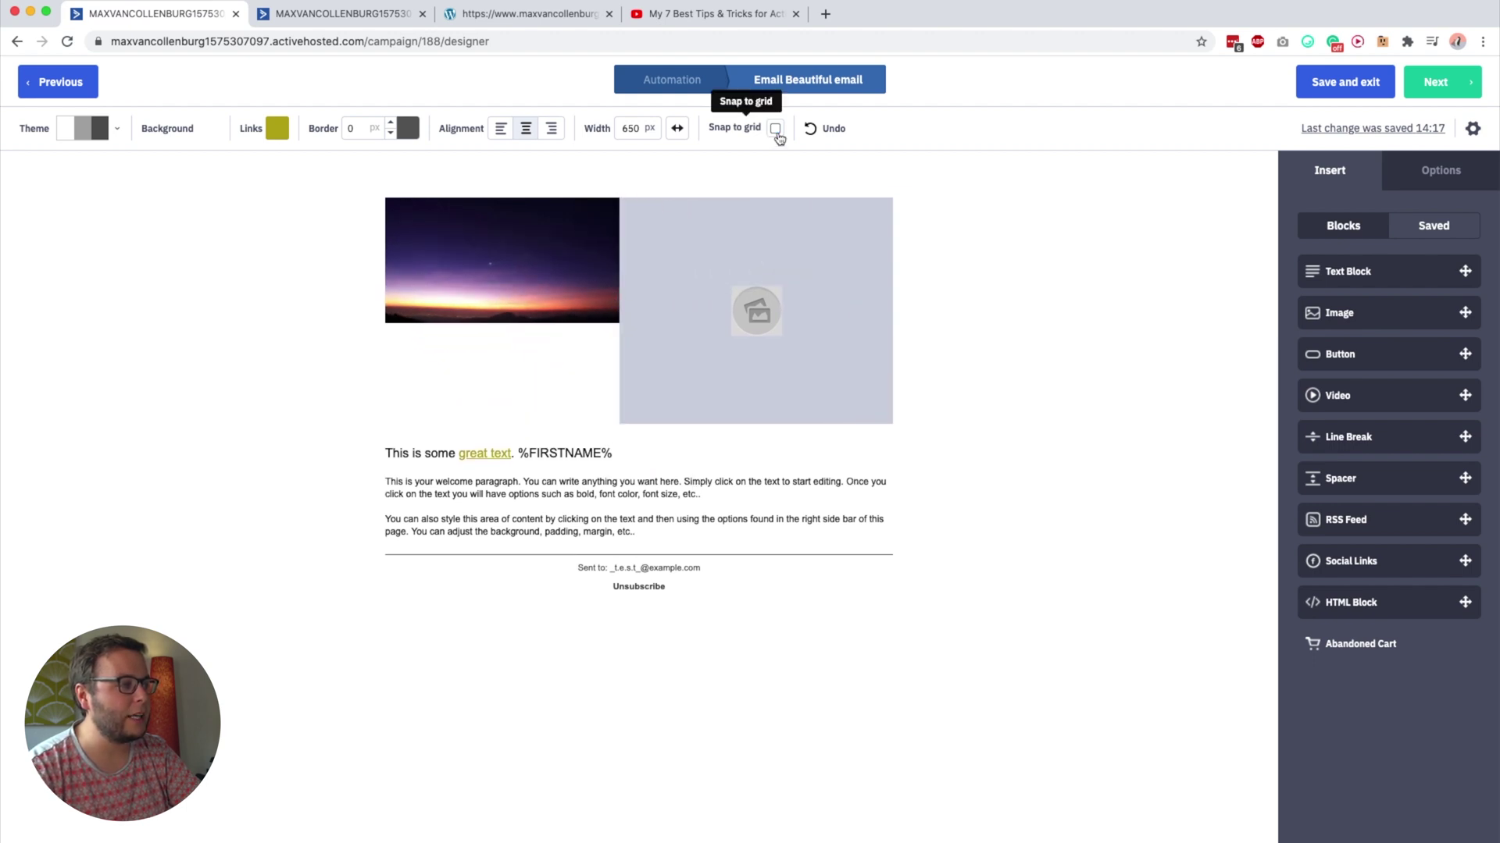
{"action": "left_click_drag", "start_coordinate": [619, 264], "coordinate": [693, 271]}
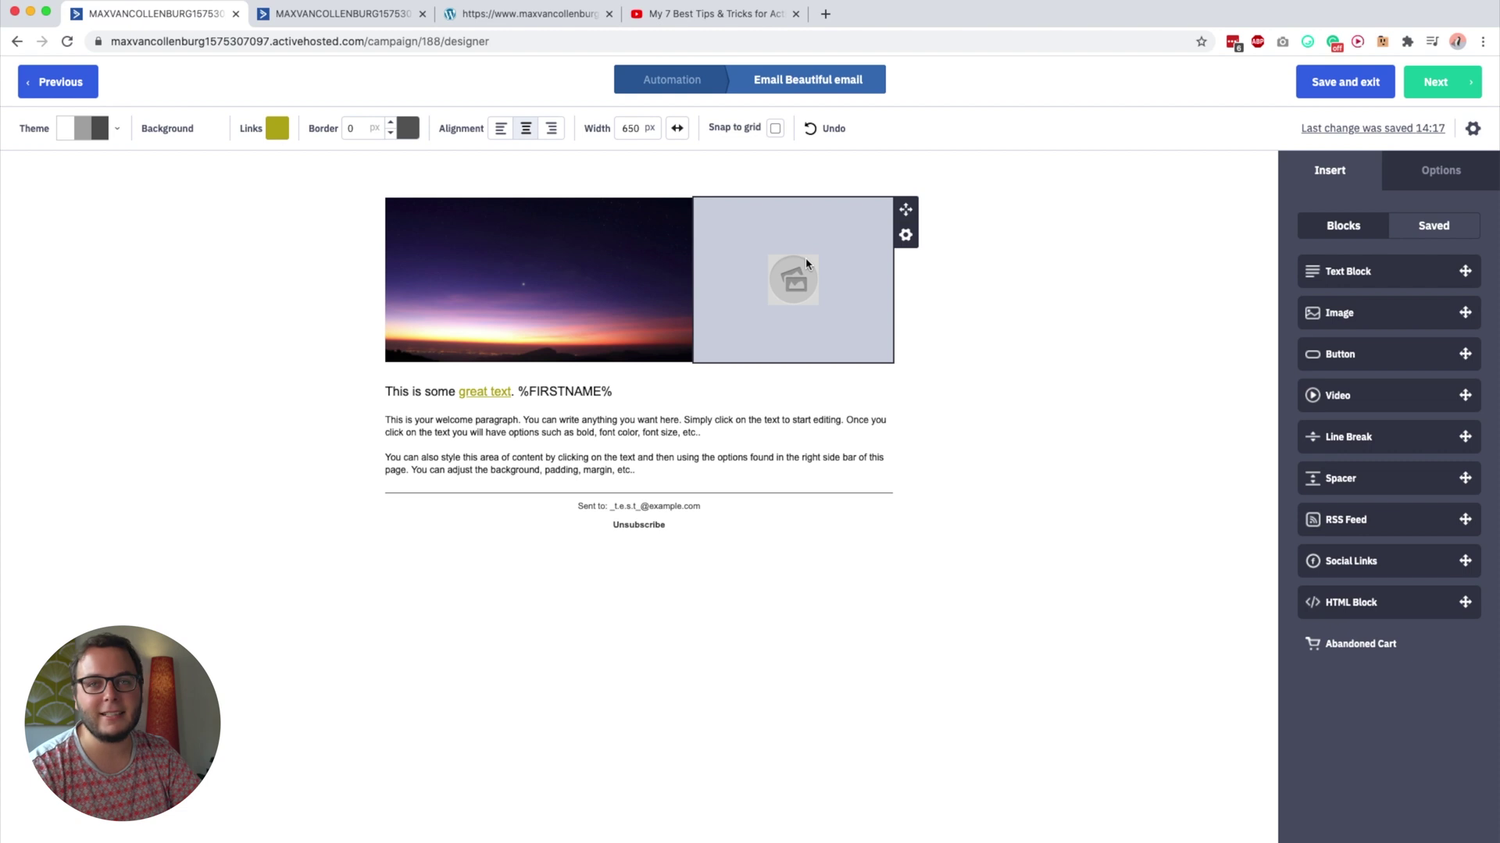
Give the sunset header photo a 1 px border
{"action": "left_click", "coordinate": [633, 299]}
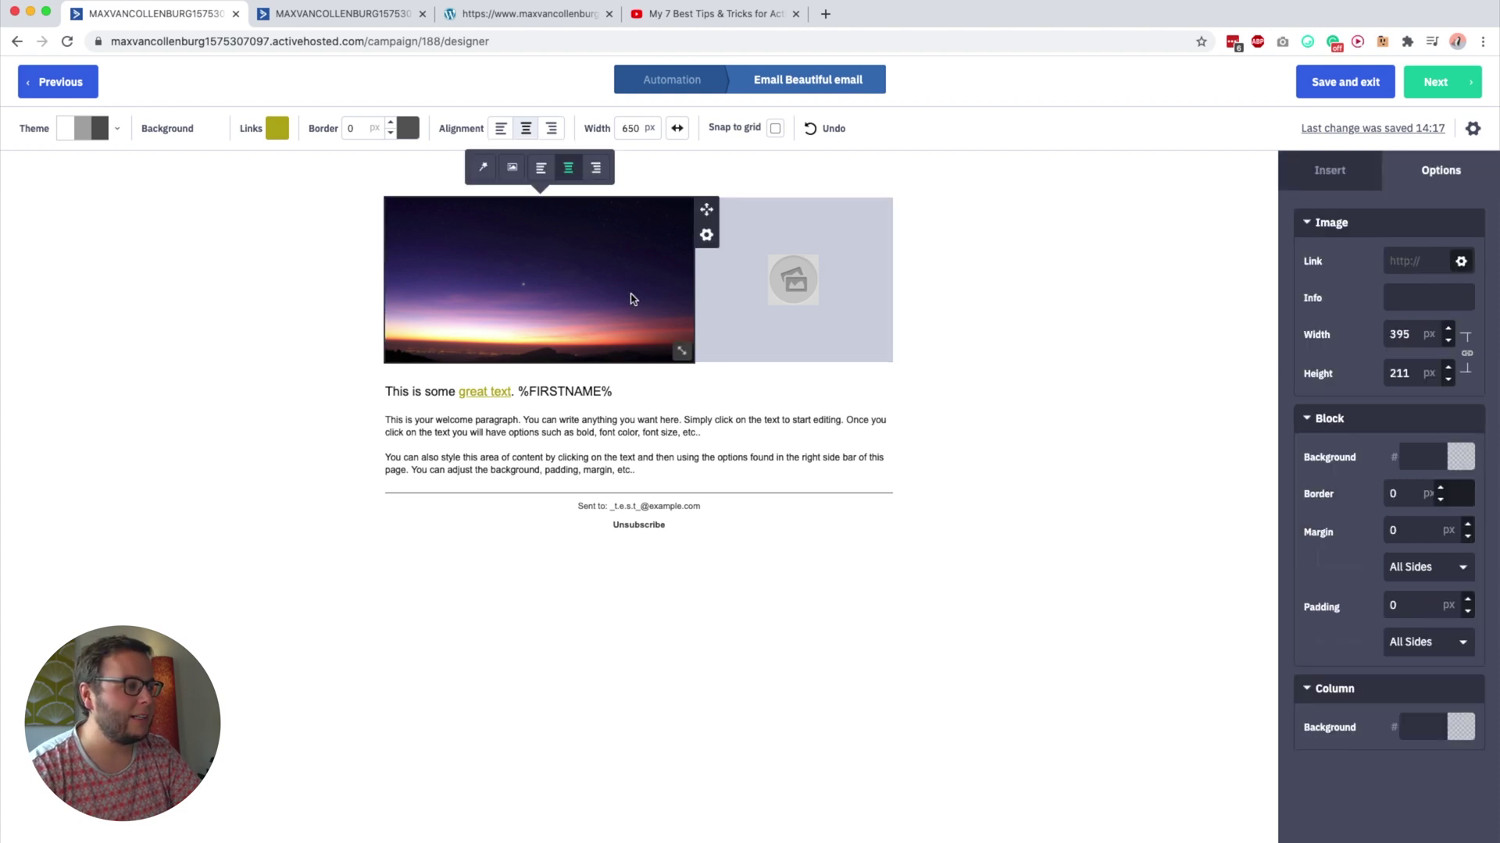
{"action": "left_click", "coordinate": [1407, 497]}
{"action": "type", "text": "1"}
{"action": "left_click", "coordinate": [954, 385]}
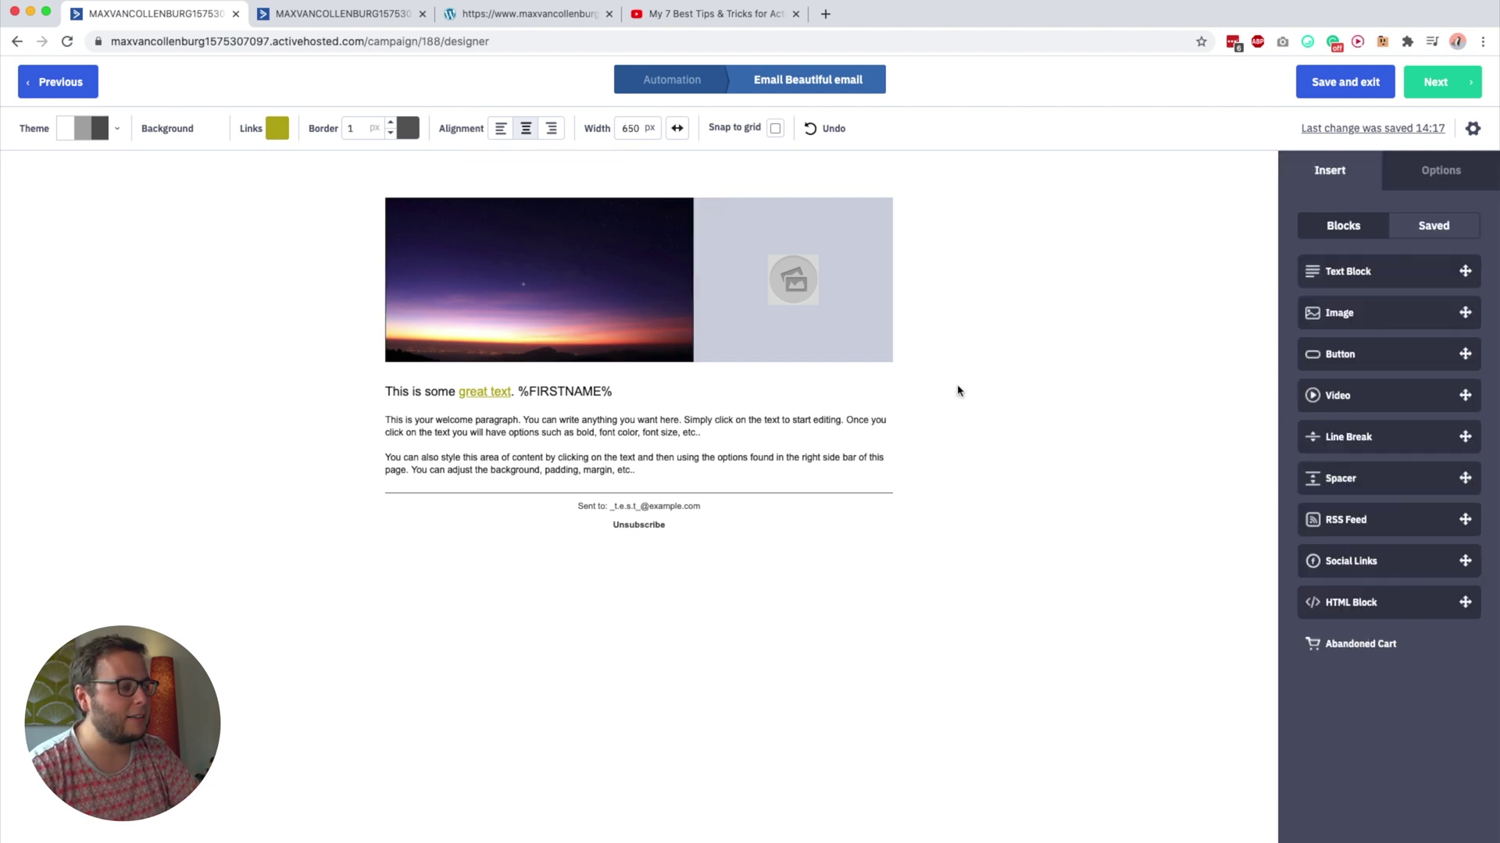
Set the header photo's border color to the grey 8F8F8F
{"action": "left_click", "coordinate": [655, 317]}
{"action": "left_click", "coordinate": [1455, 493]}
{"action": "left_click", "coordinate": [1345, 568]}
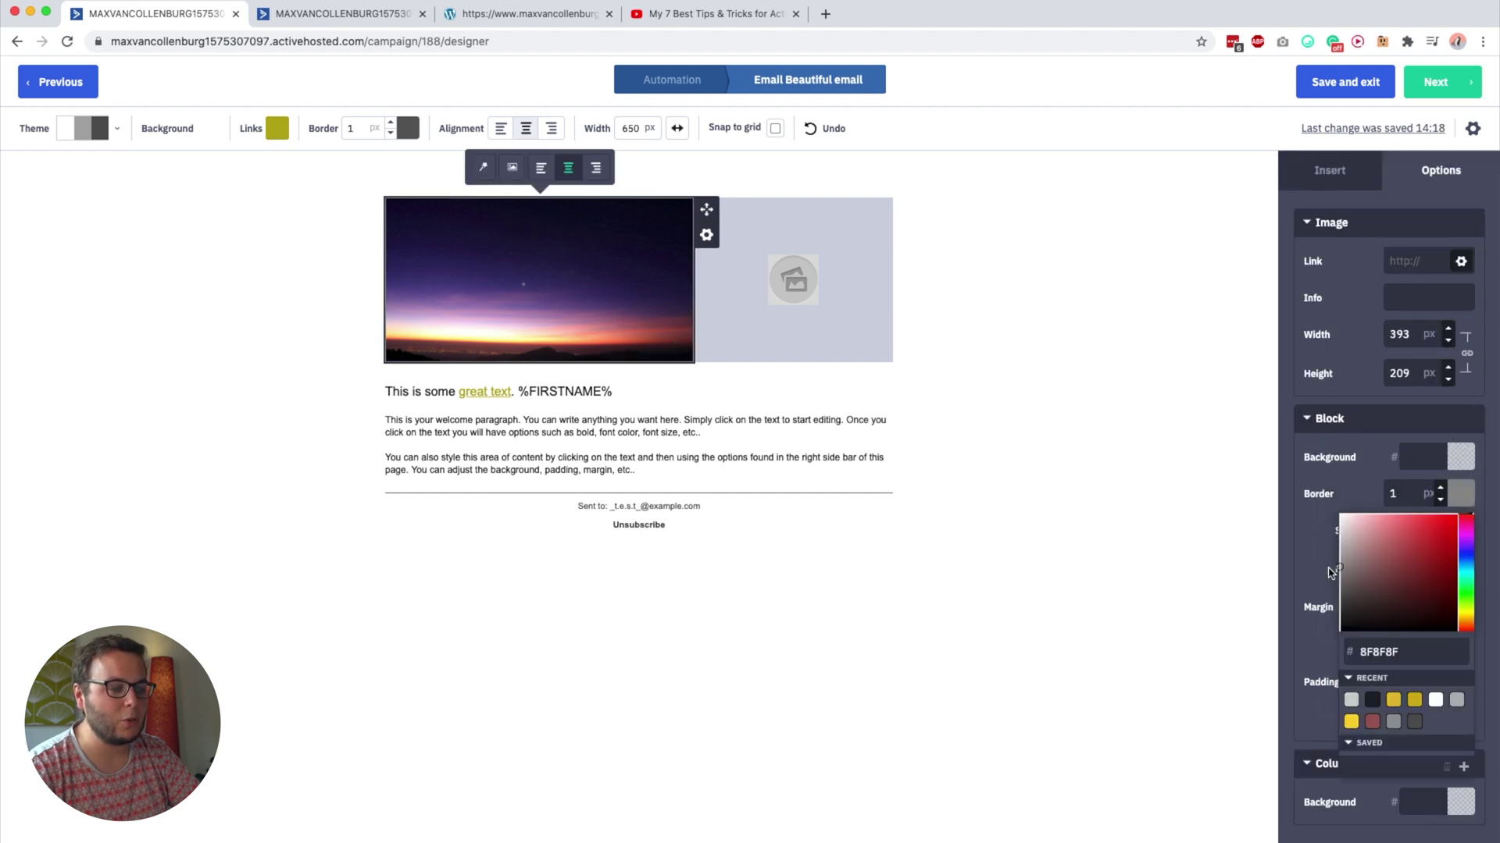
{"action": "left_click", "coordinate": [1153, 382]}
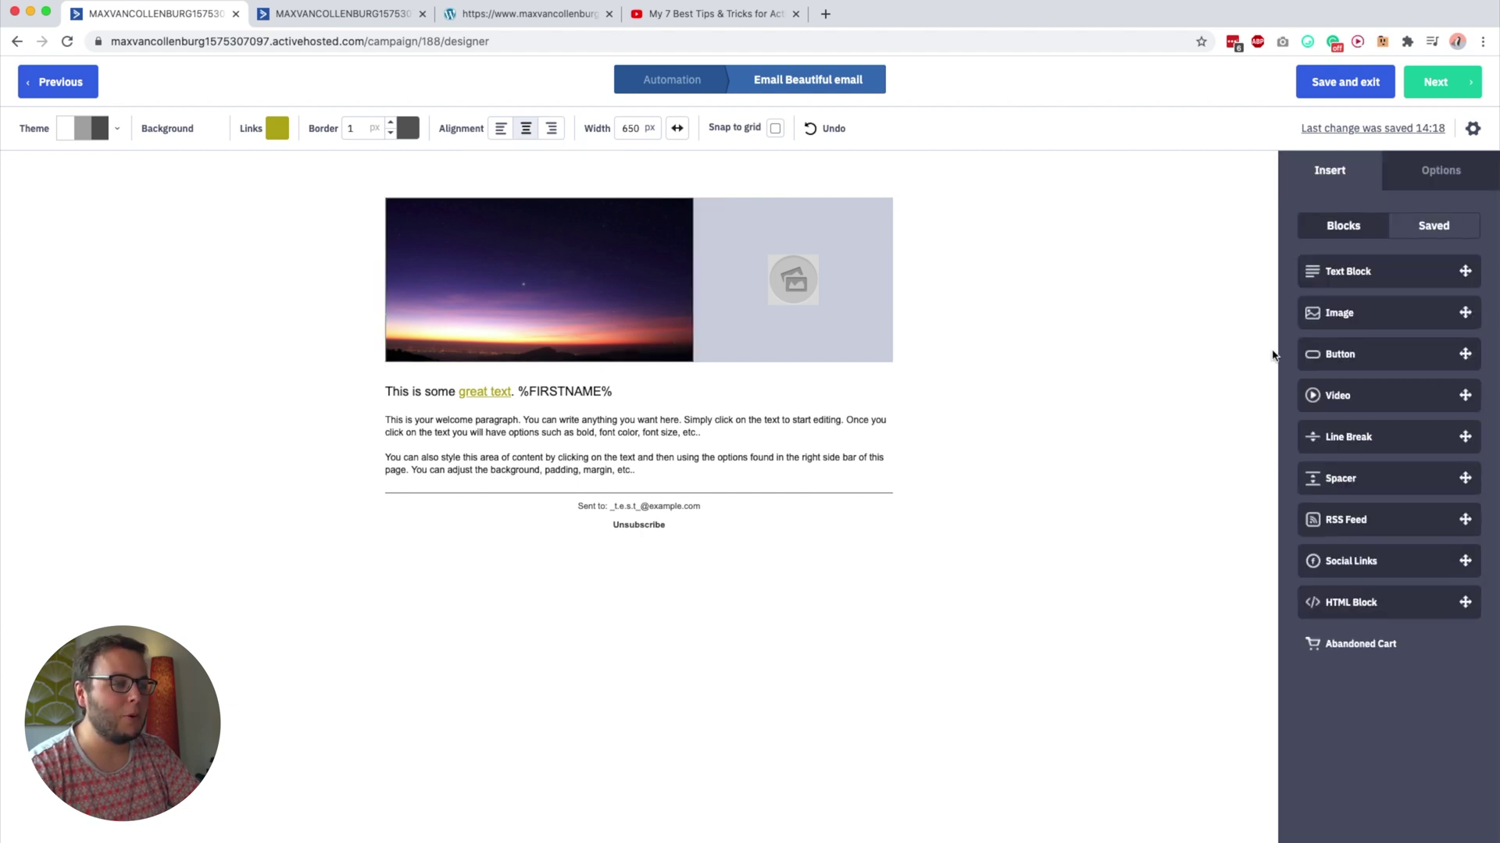
Insert a button block between the "This is some great text" line and the welcome paragraph, and align it left
{"action": "left_click_drag", "start_coordinate": [1341, 357], "coordinate": [606, 428]}
{"action": "left_click", "coordinate": [581, 444]}
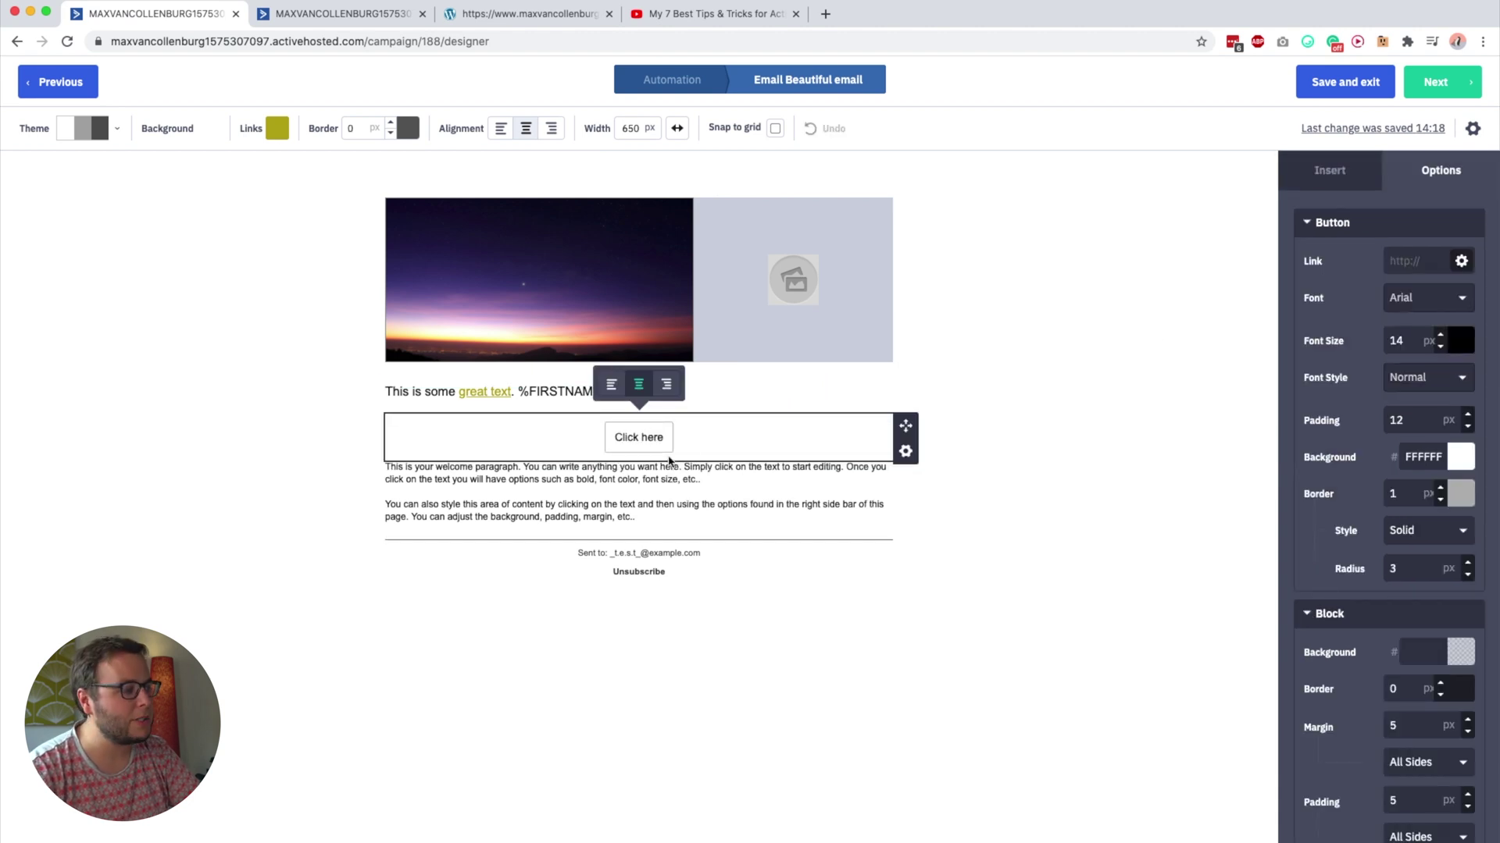
{"action": "left_click", "coordinate": [612, 384]}
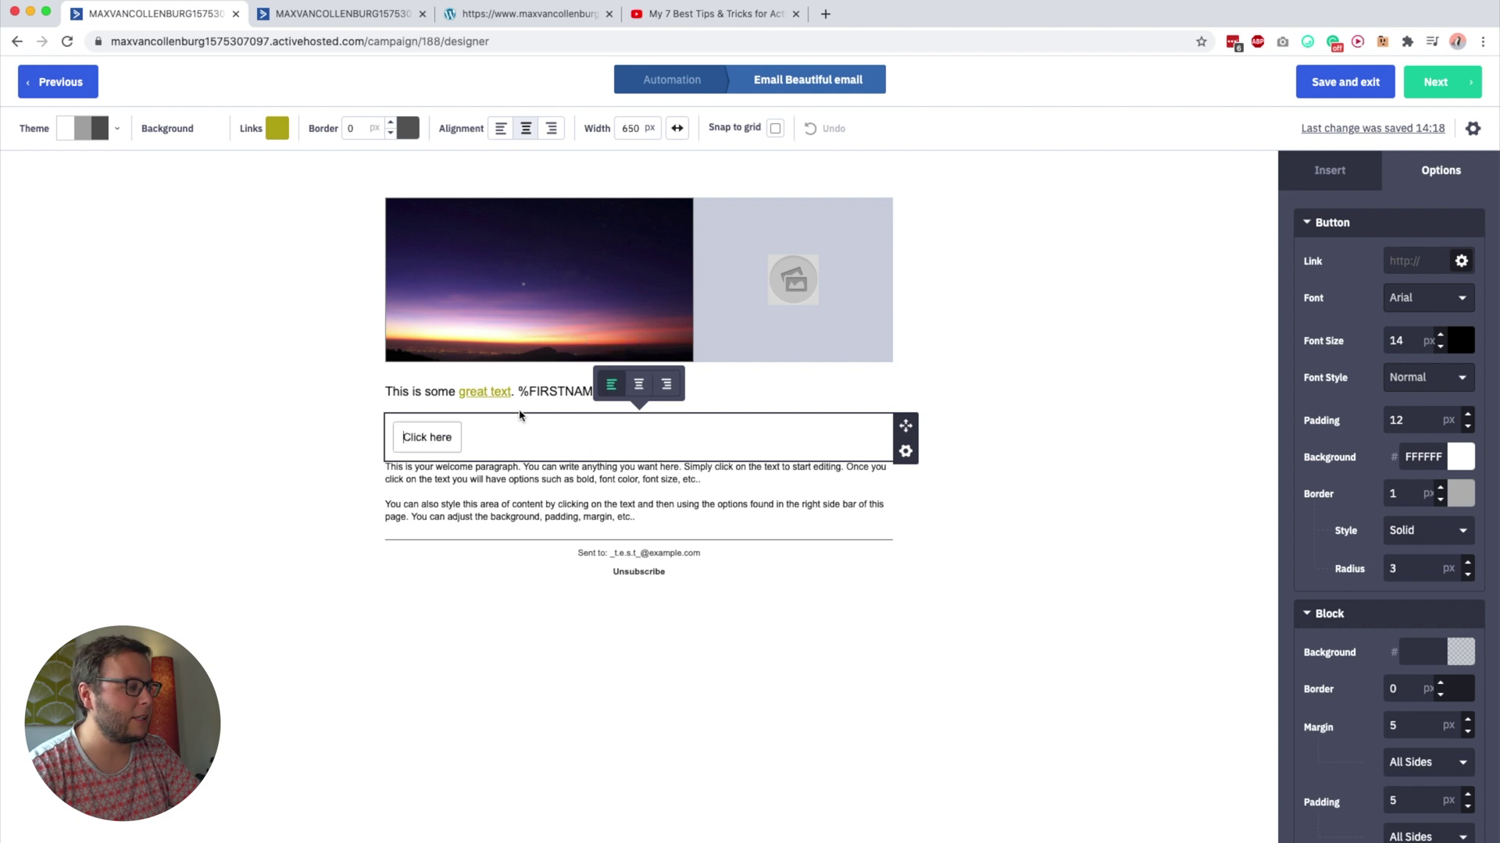
Set both the button's background and its border color to the yellow FED331
{"action": "left_click", "coordinate": [1457, 494]}
{"action": "left_click", "coordinate": [1354, 454]}
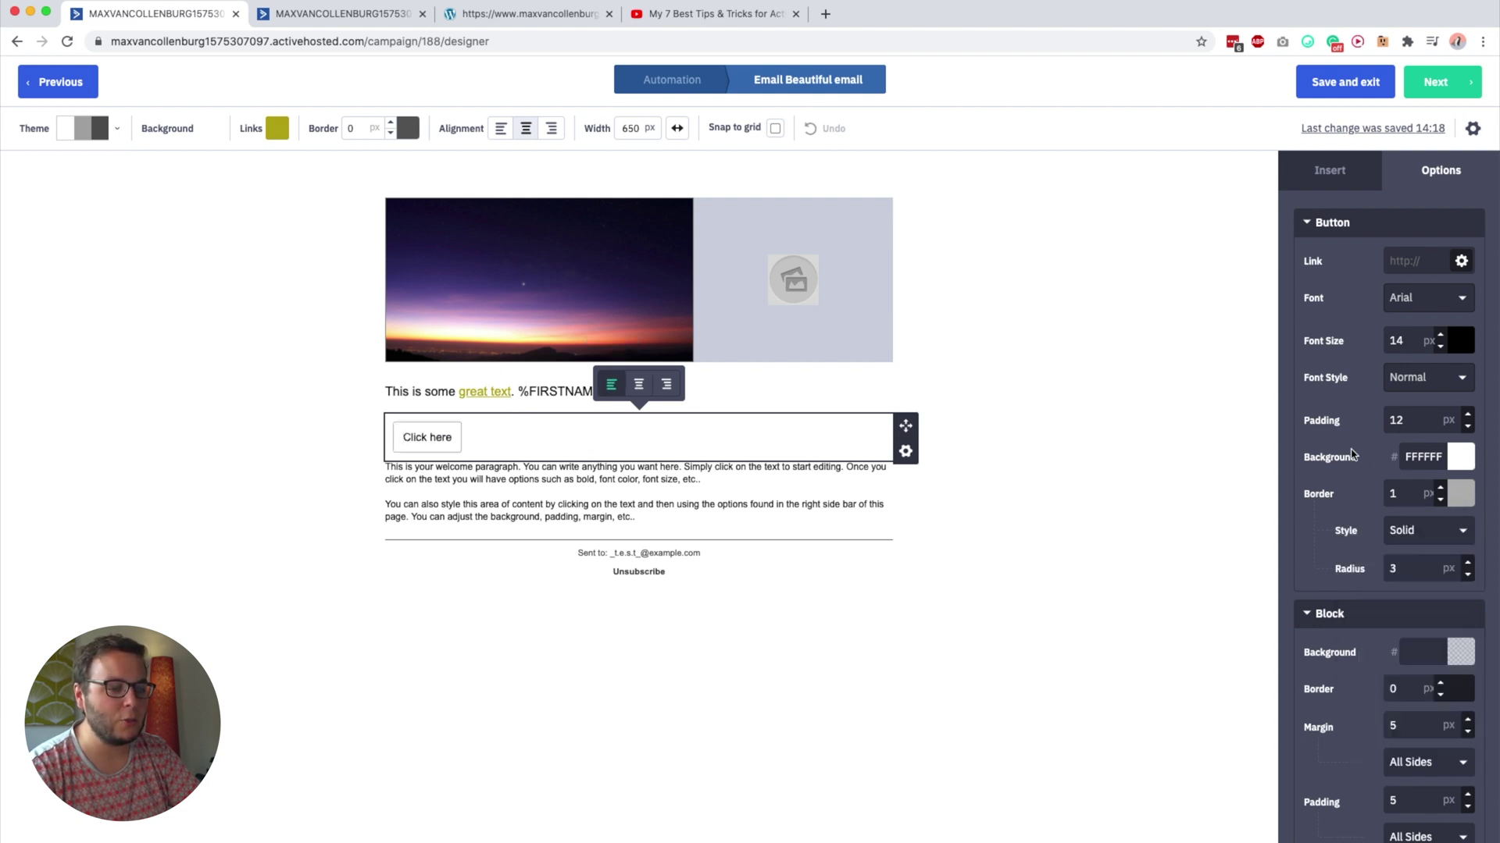
{"action": "left_click", "coordinate": [1458, 461]}
{"action": "left_click", "coordinate": [1372, 652]}
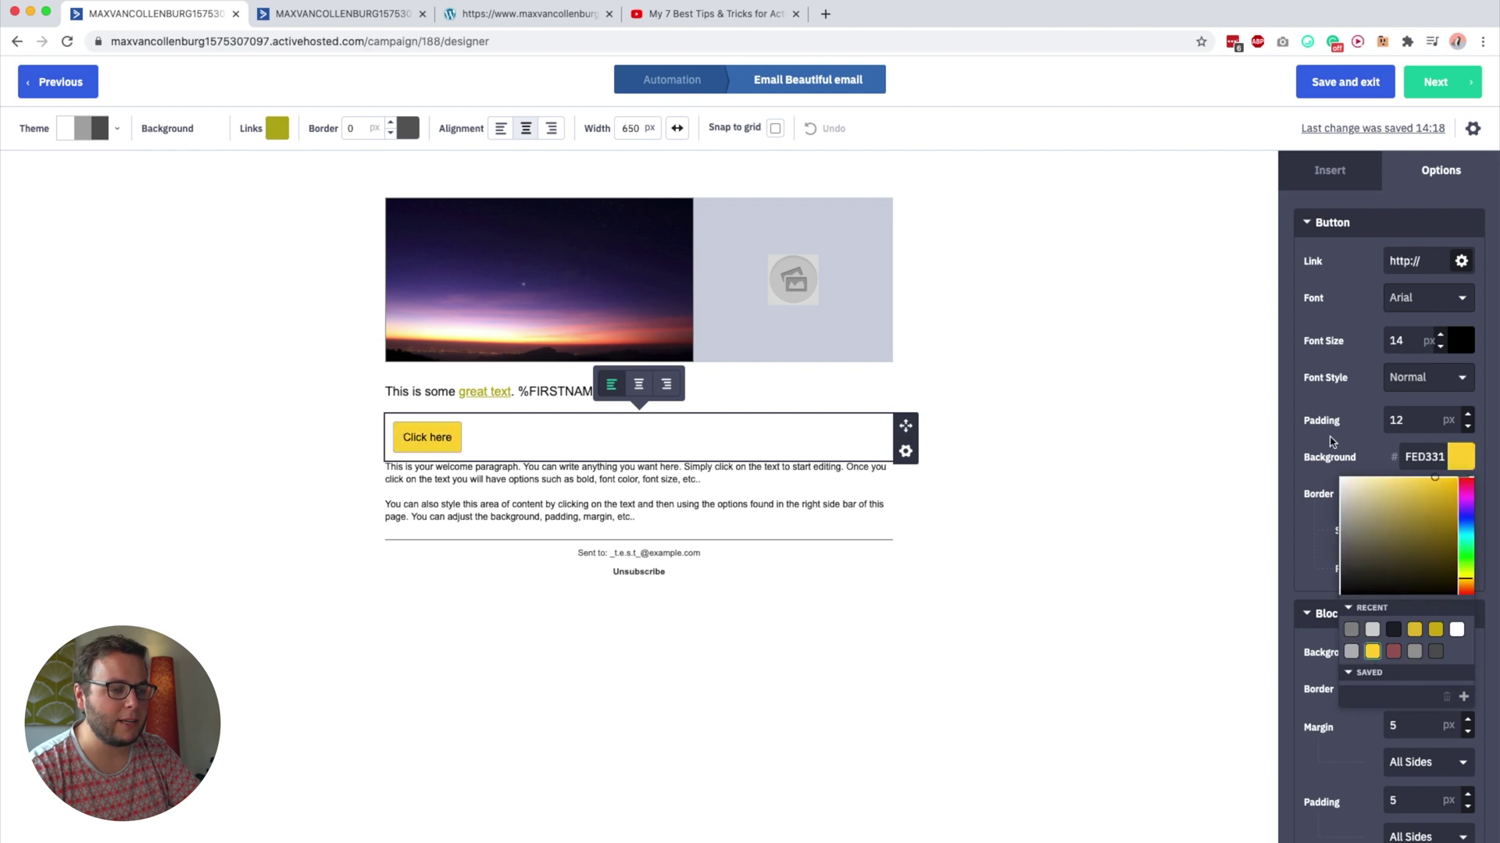
{"action": "left_click", "coordinate": [1460, 495]}
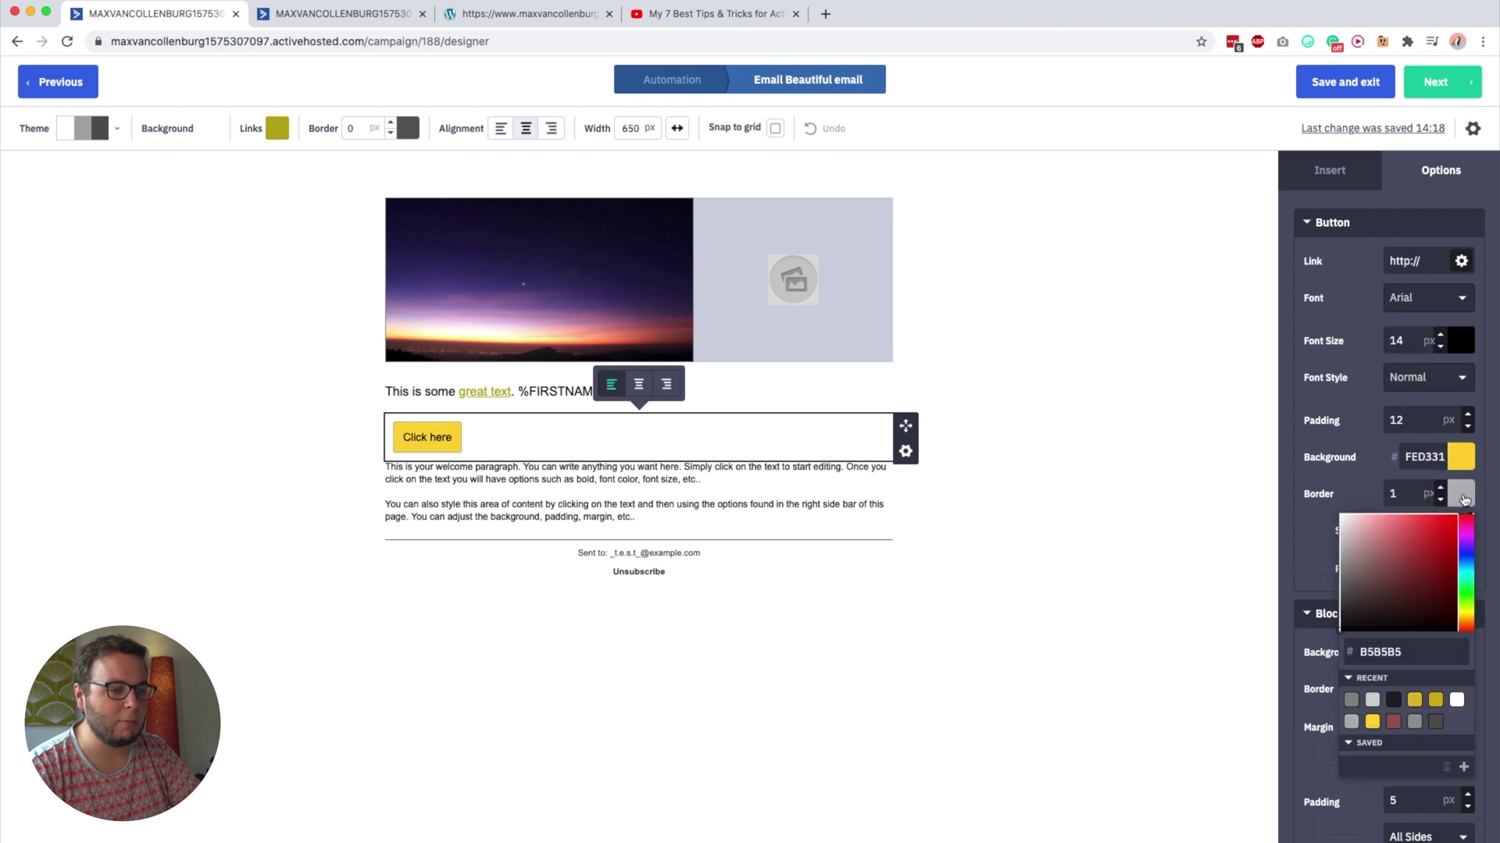
{"action": "left_click", "coordinate": [1373, 723]}
Style the button's label in near-white, with a 24 px font size and the Bold font style
{"action": "left_click", "coordinate": [1458, 340]}
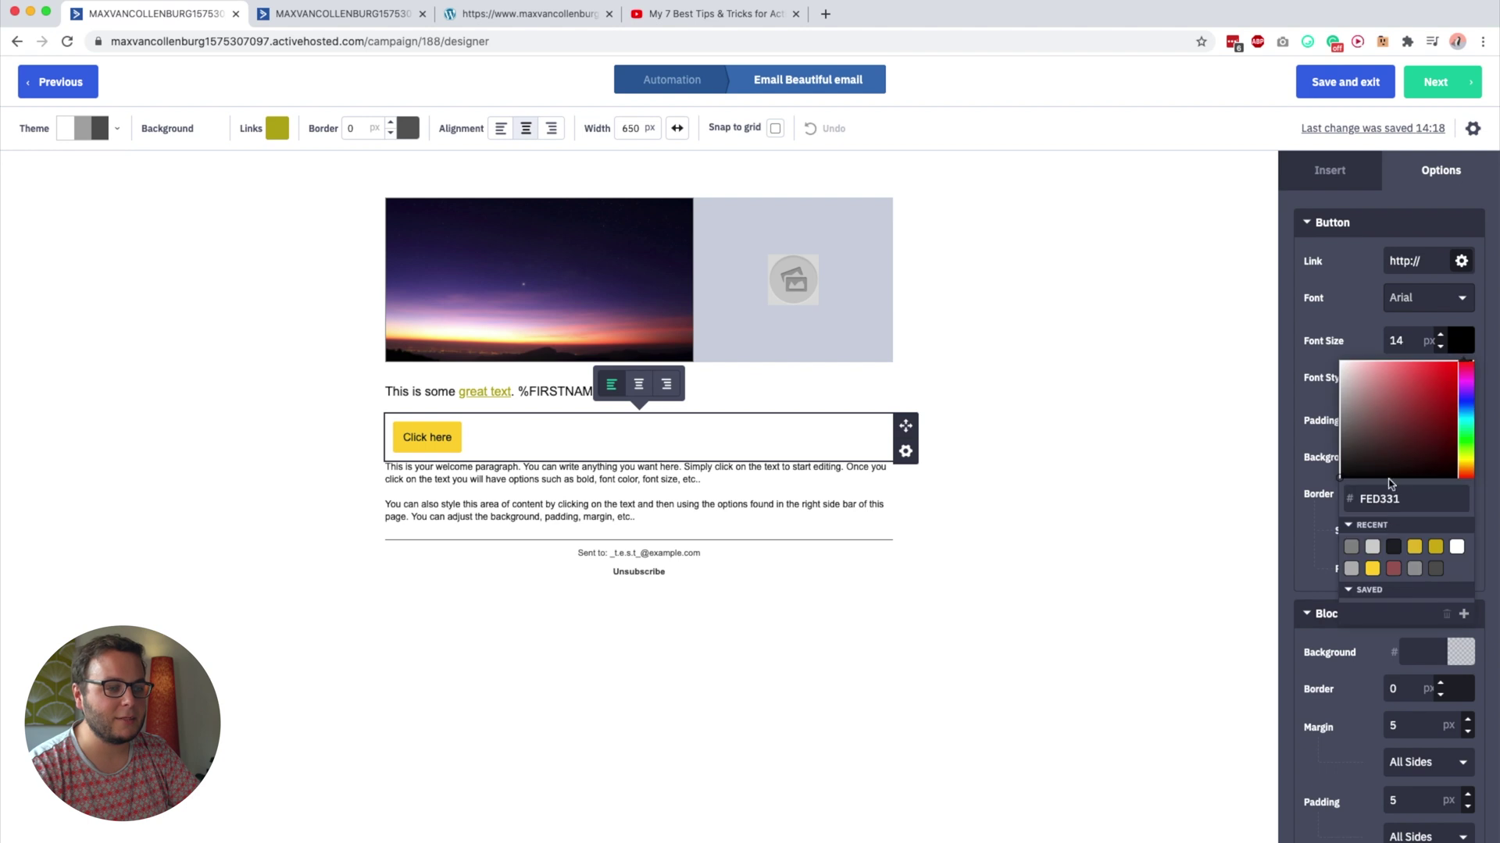
{"action": "left_click", "coordinate": [1343, 365]}
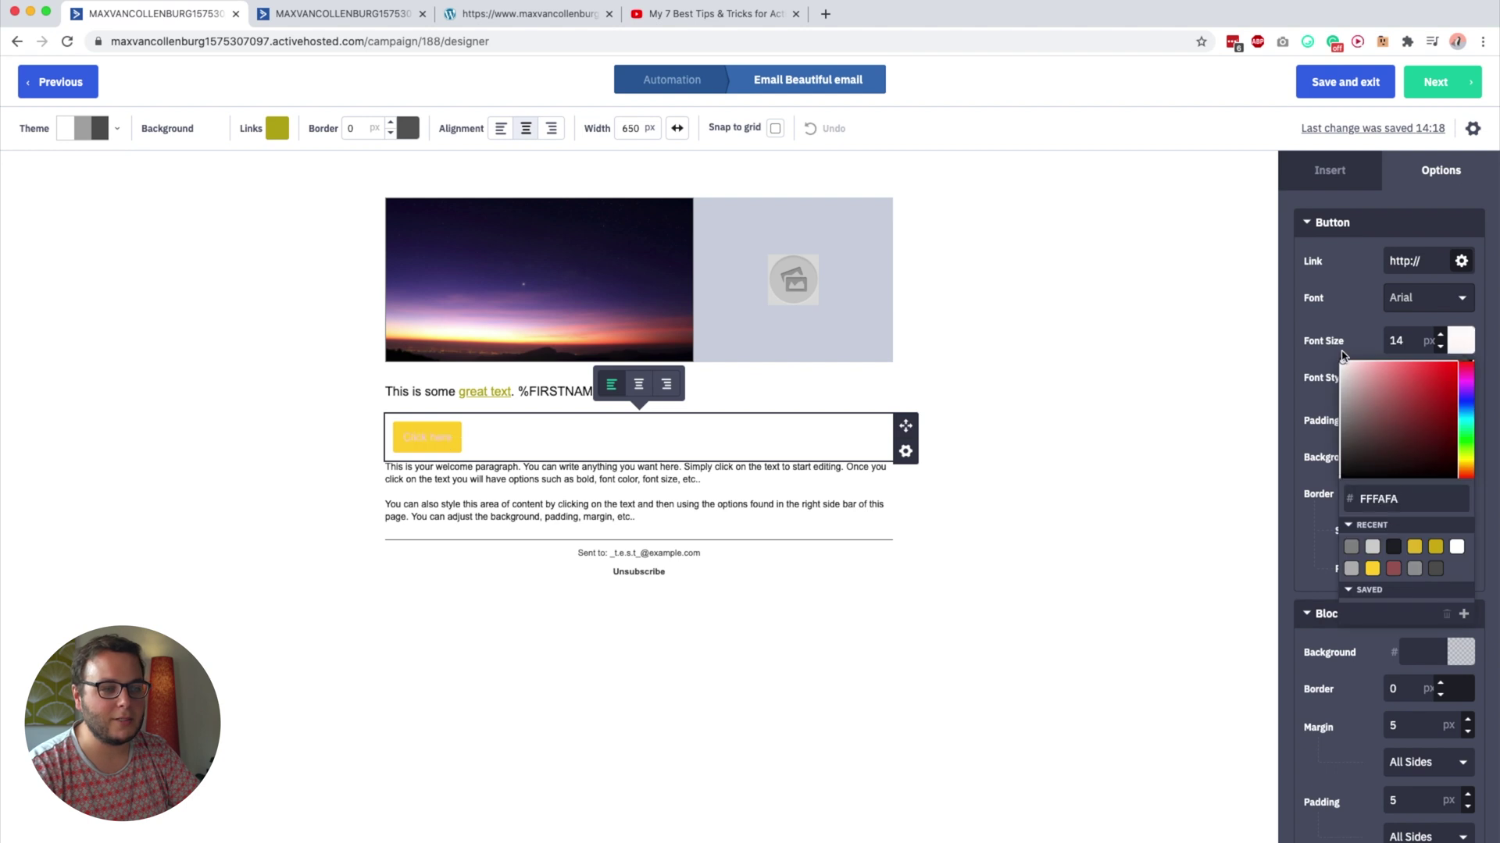
{"action": "left_click", "coordinate": [1441, 334]}
{"action": "left_click", "coordinate": [1440, 334]}
{"action": "left_click", "coordinate": [1440, 334]}
{"action": "left_click", "coordinate": [1423, 379]}
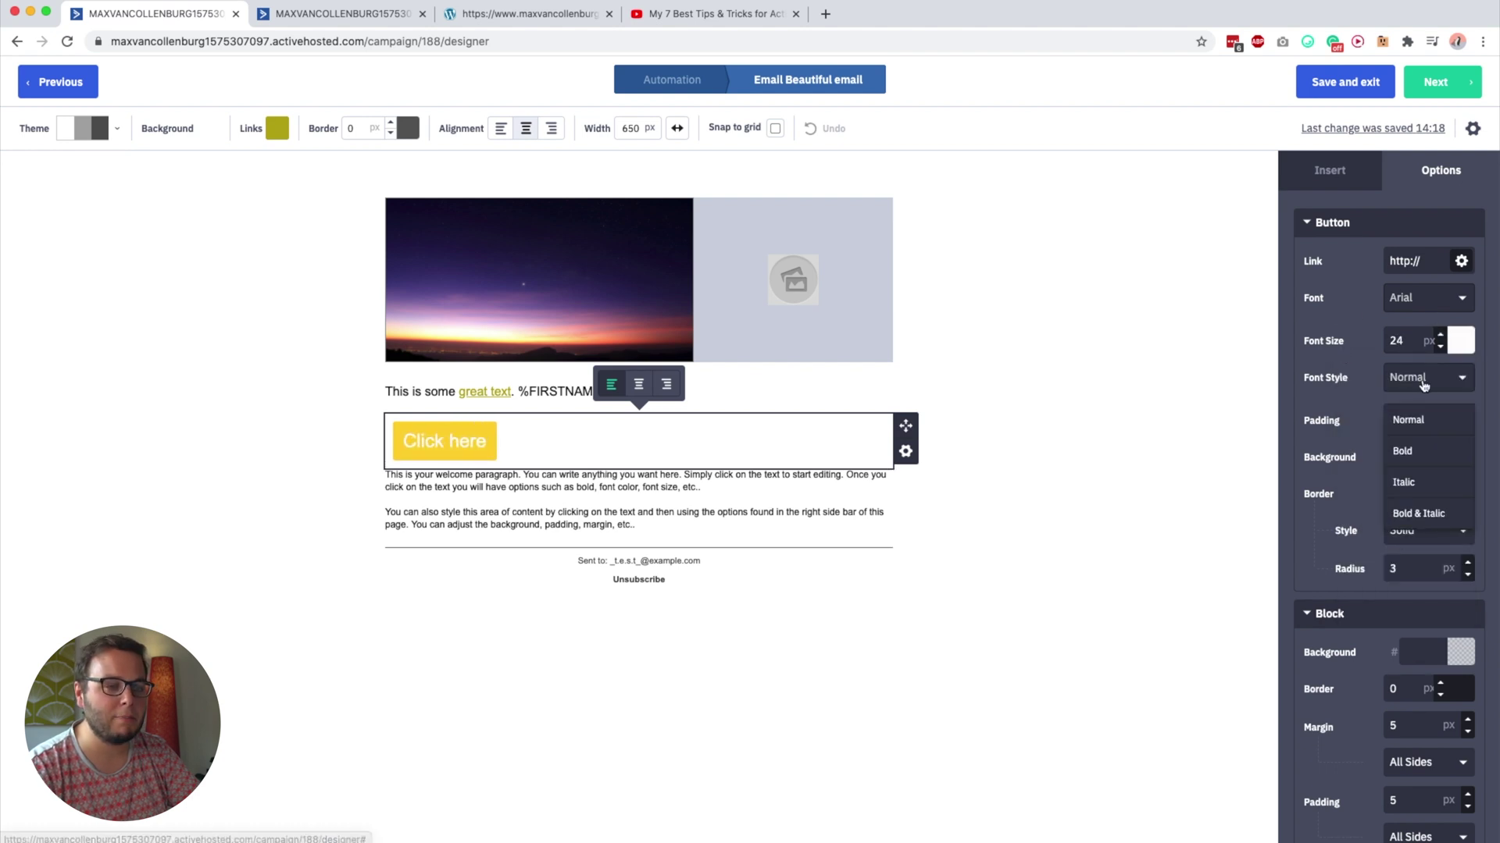
{"action": "left_click", "coordinate": [1402, 450]}
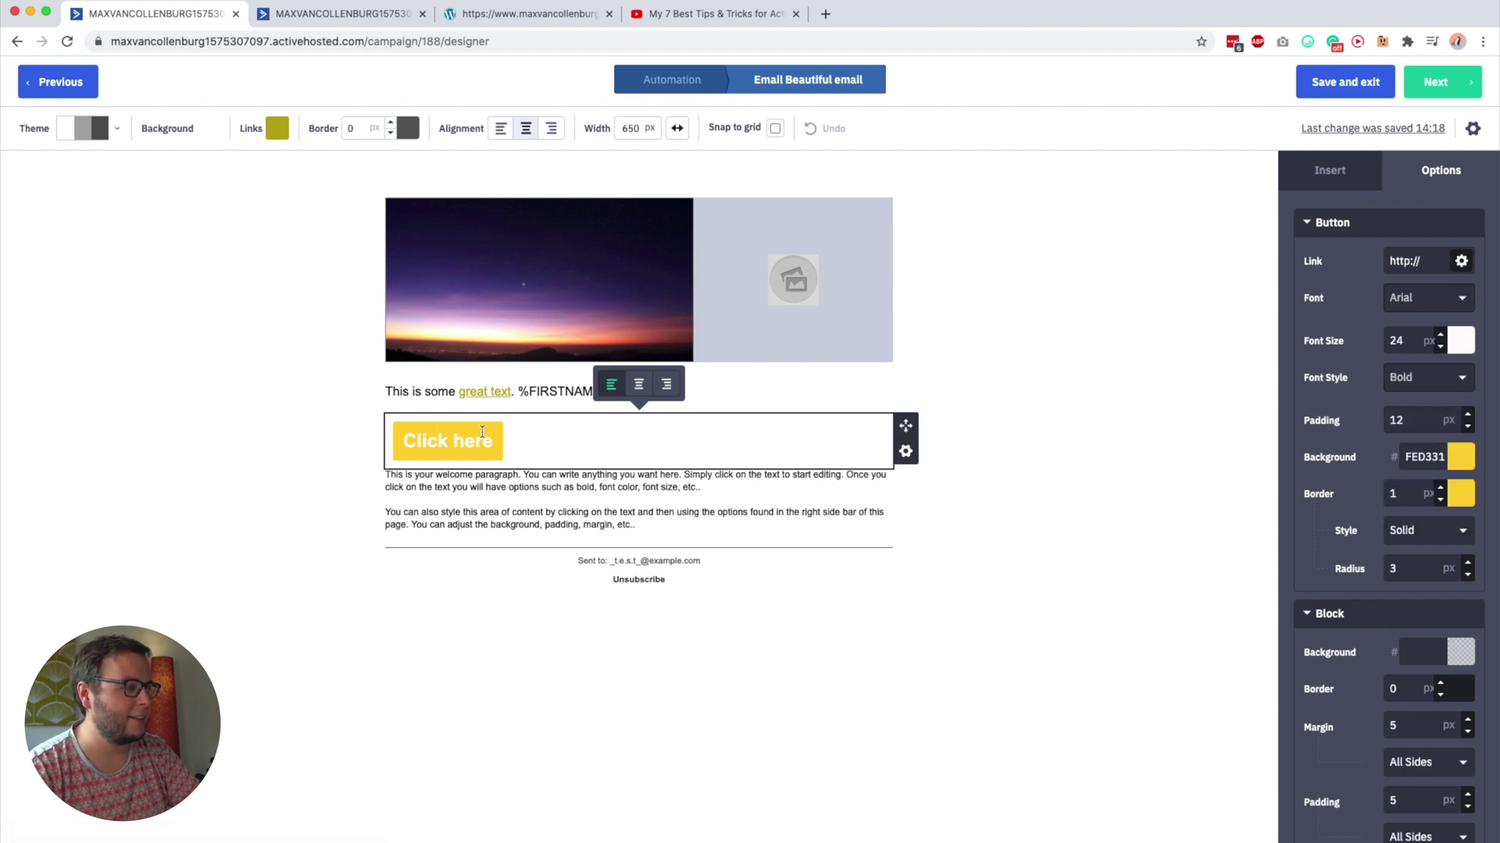
{"action": "left_click", "coordinate": [1086, 531]}
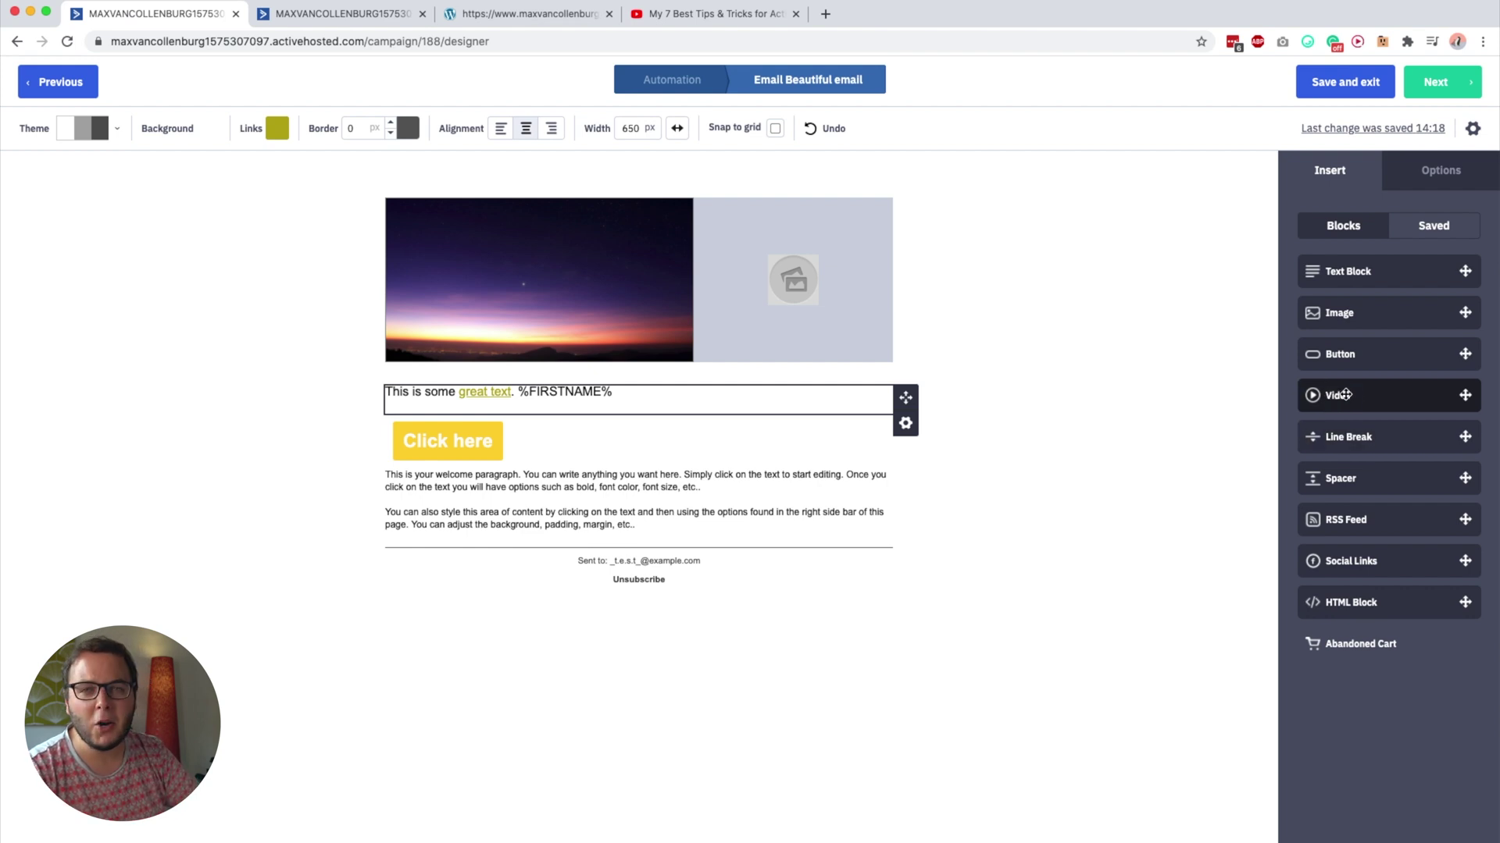
{"action": "left_click_drag", "start_coordinate": [1345, 395], "coordinate": [602, 469]}
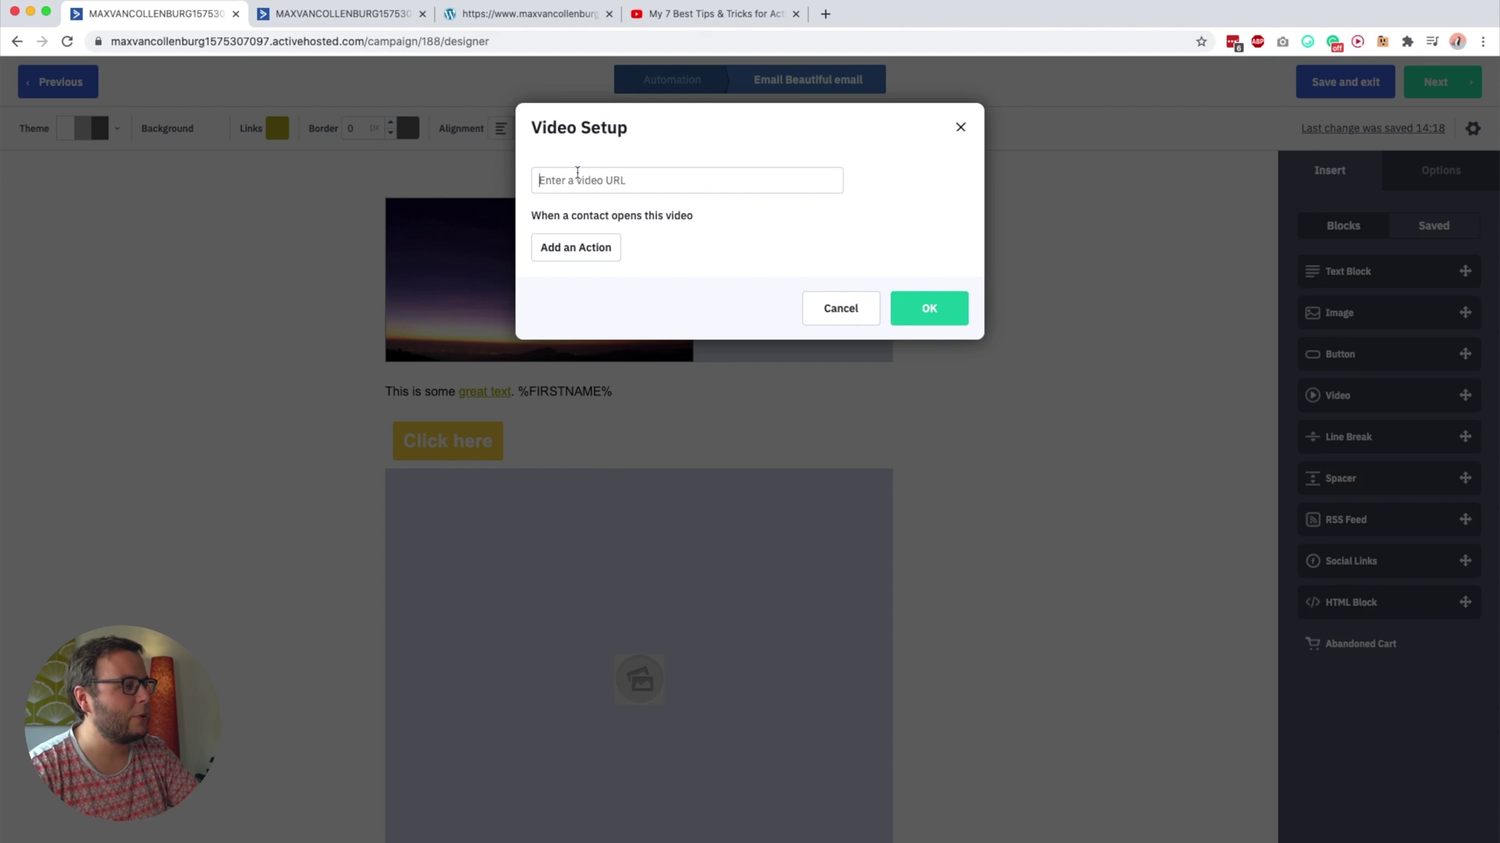
{"action": "left_click", "coordinate": [703, 12]}
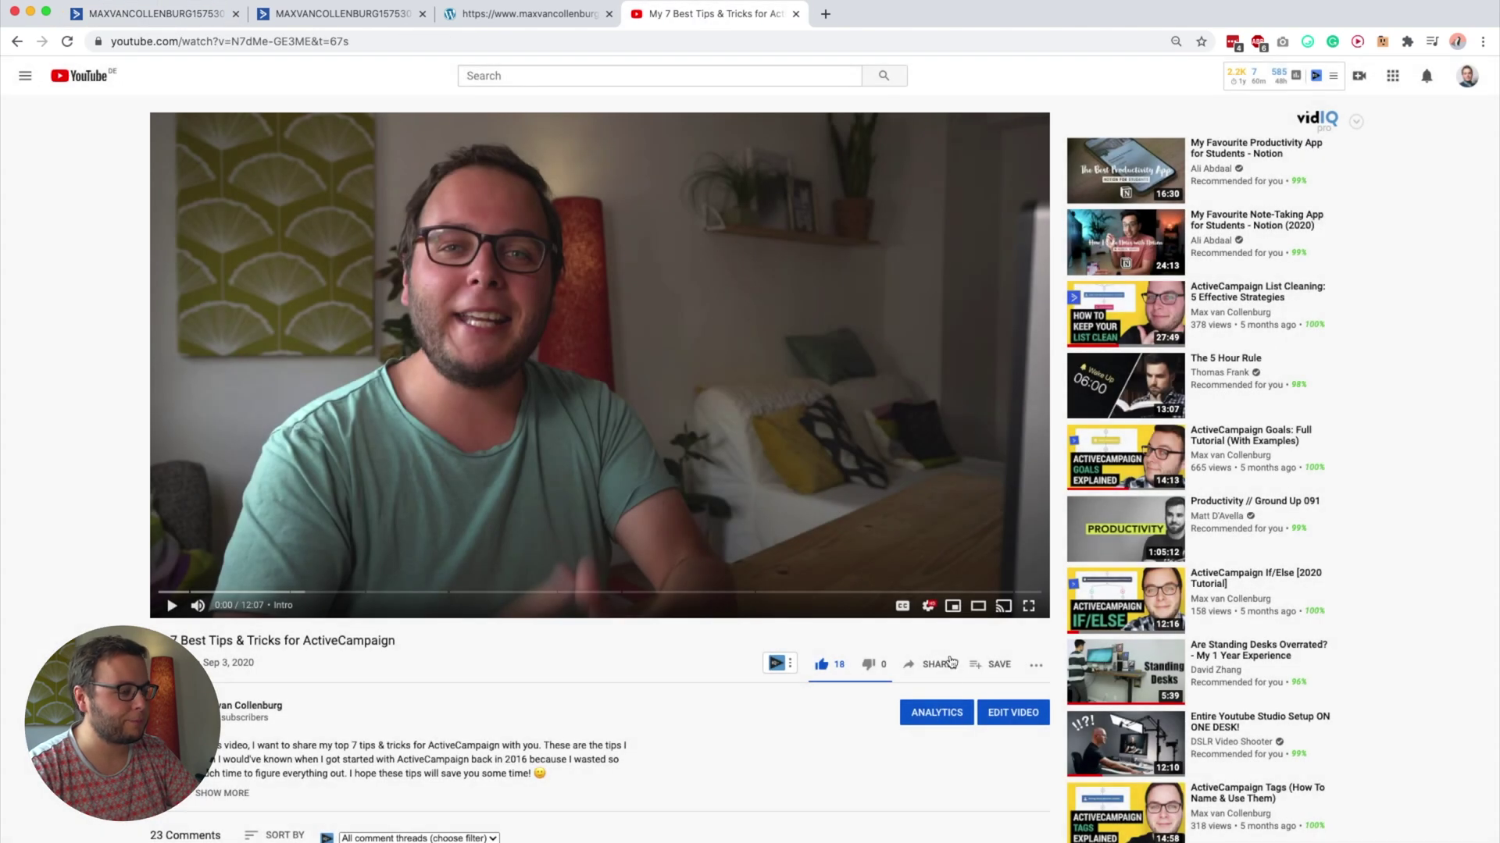
{"action": "left_click", "coordinate": [938, 664]}
{"action": "left_click", "coordinate": [882, 478]}
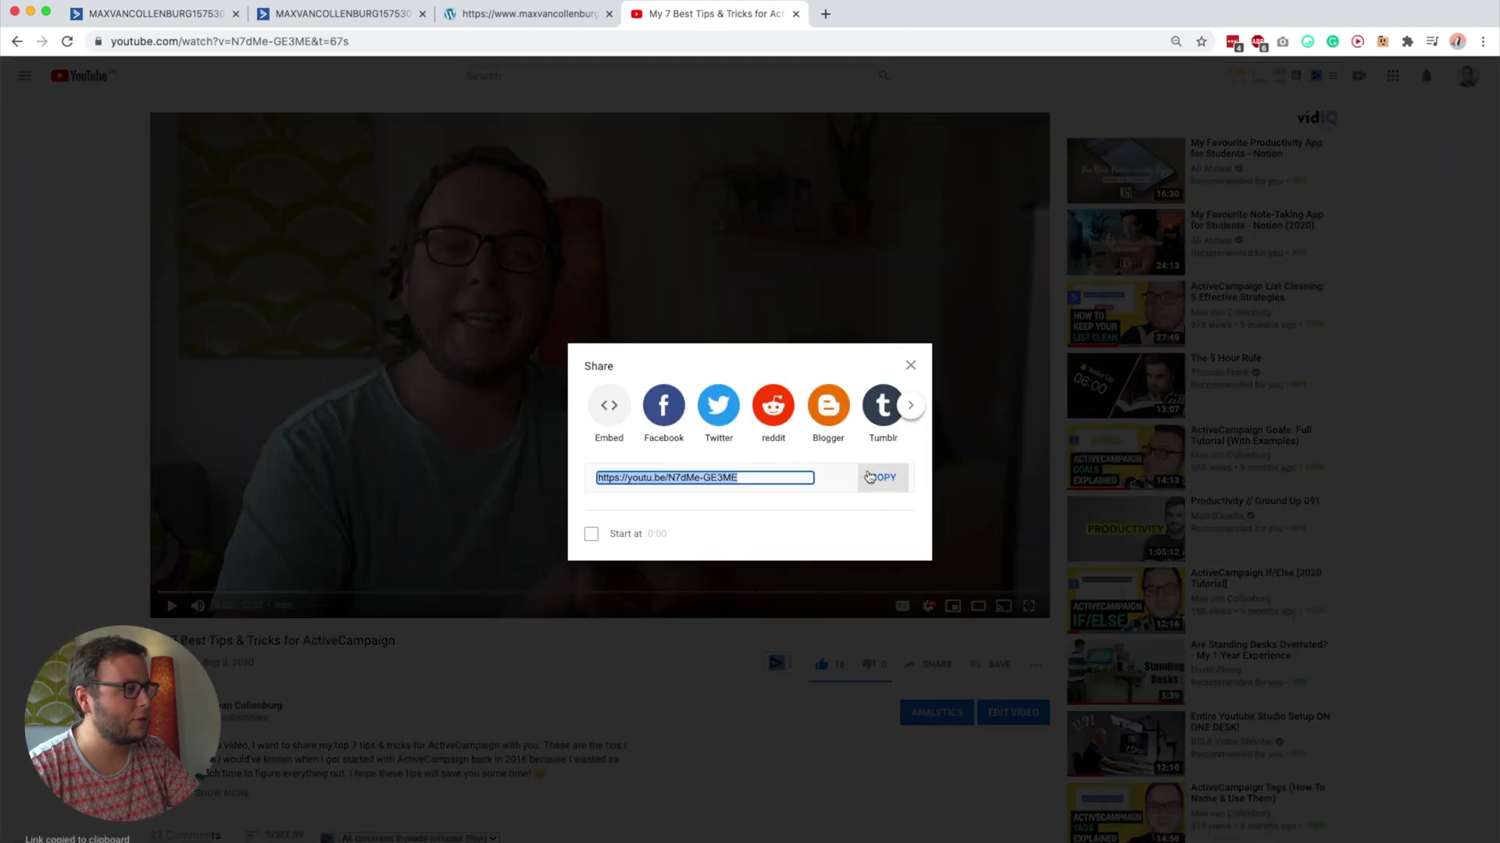
{"action": "left_click", "coordinate": [154, 11]}
{"action": "key", "text": "cmd+v"}
{"action": "left_click", "coordinate": [961, 316]}
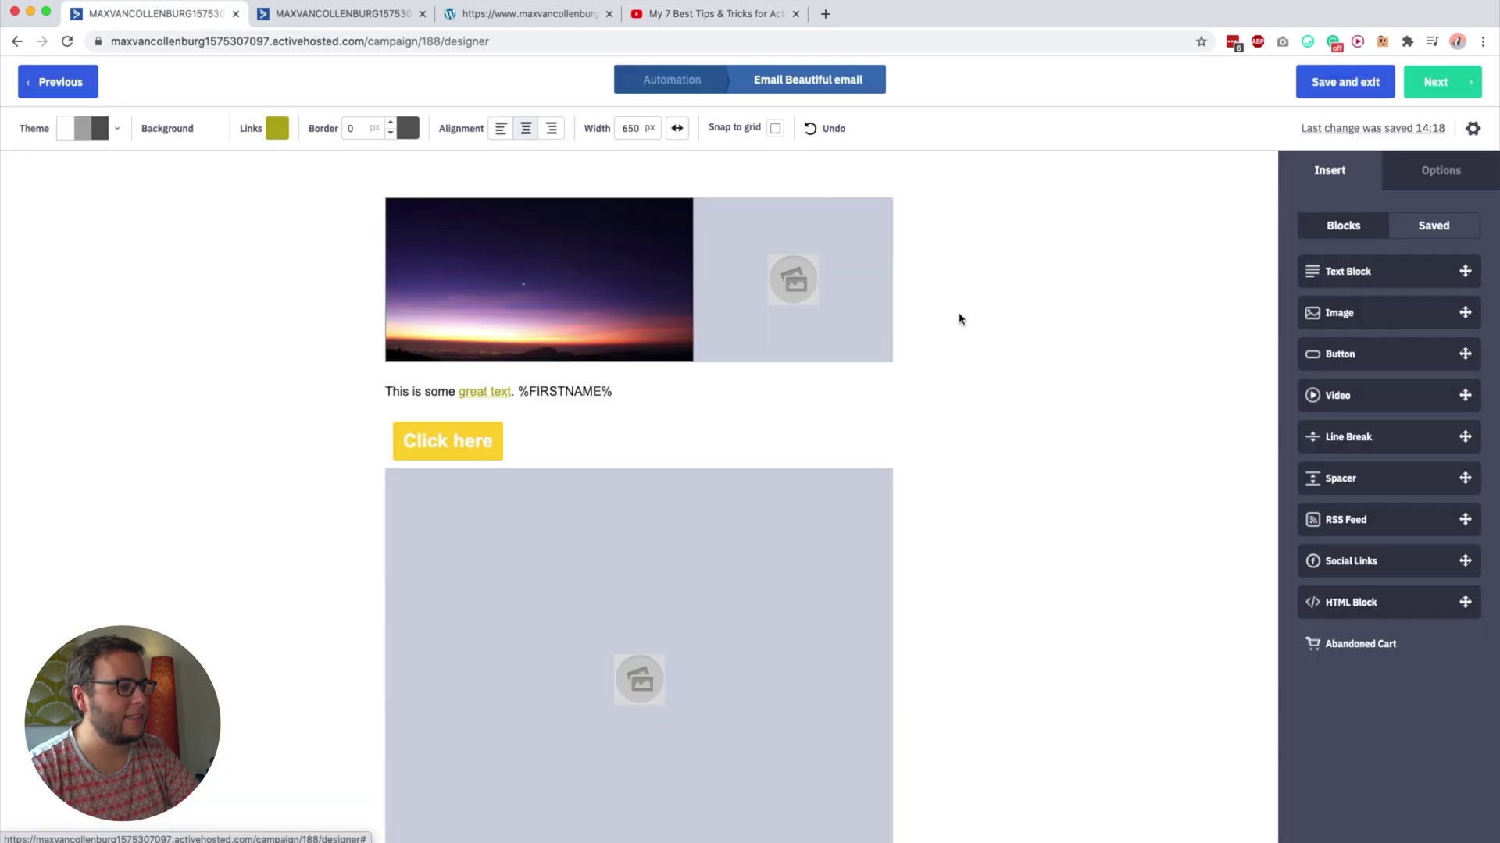
{"action": "scroll", "coordinate": [867, 536], "scroll_direction": "down", "scroll_amount": 3}
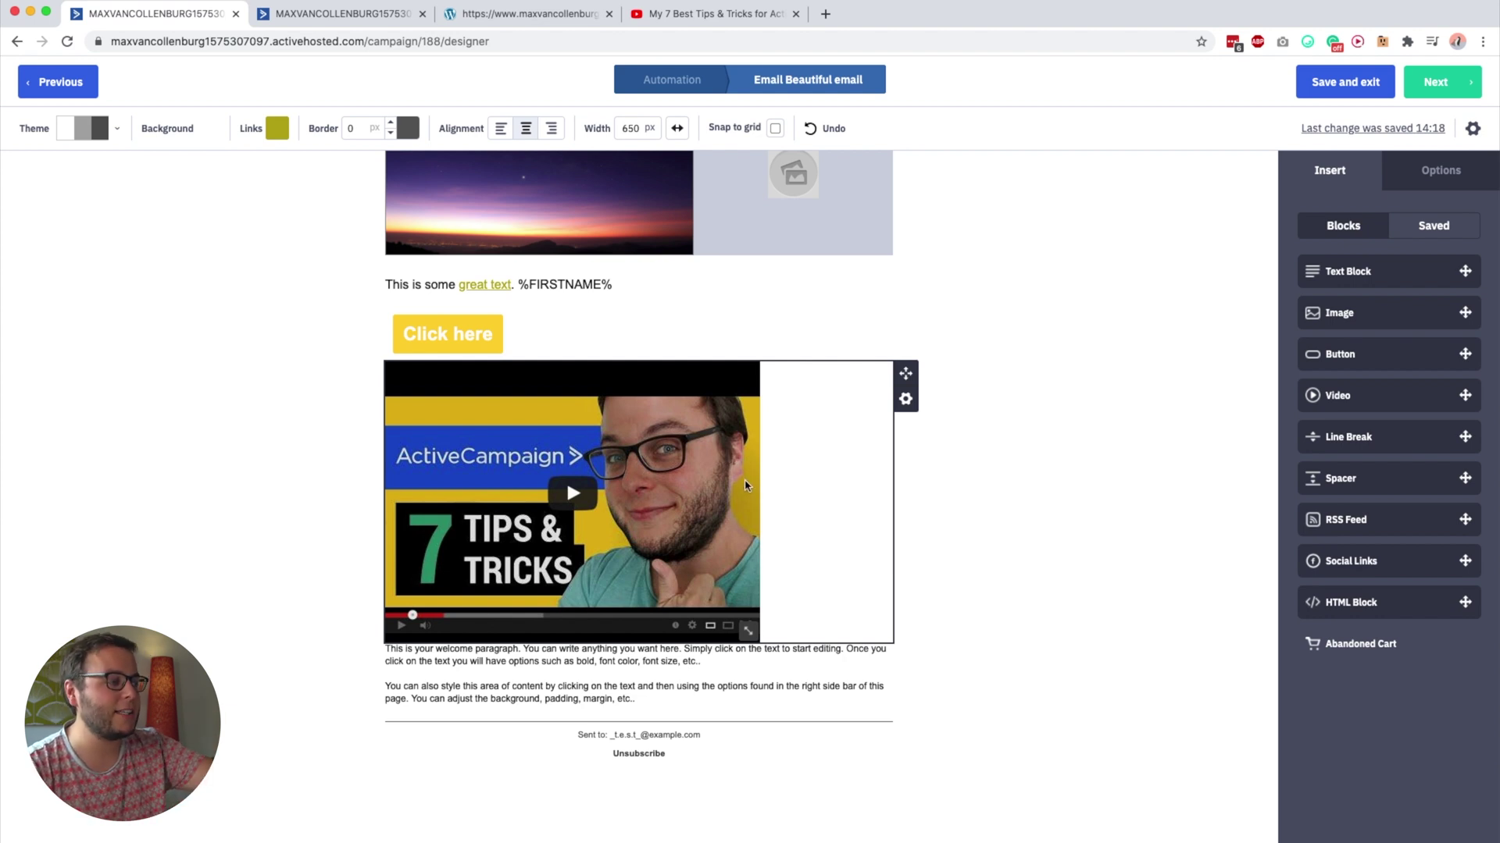
{"action": "left_click_drag", "start_coordinate": [742, 623], "coordinate": [865, 729]}
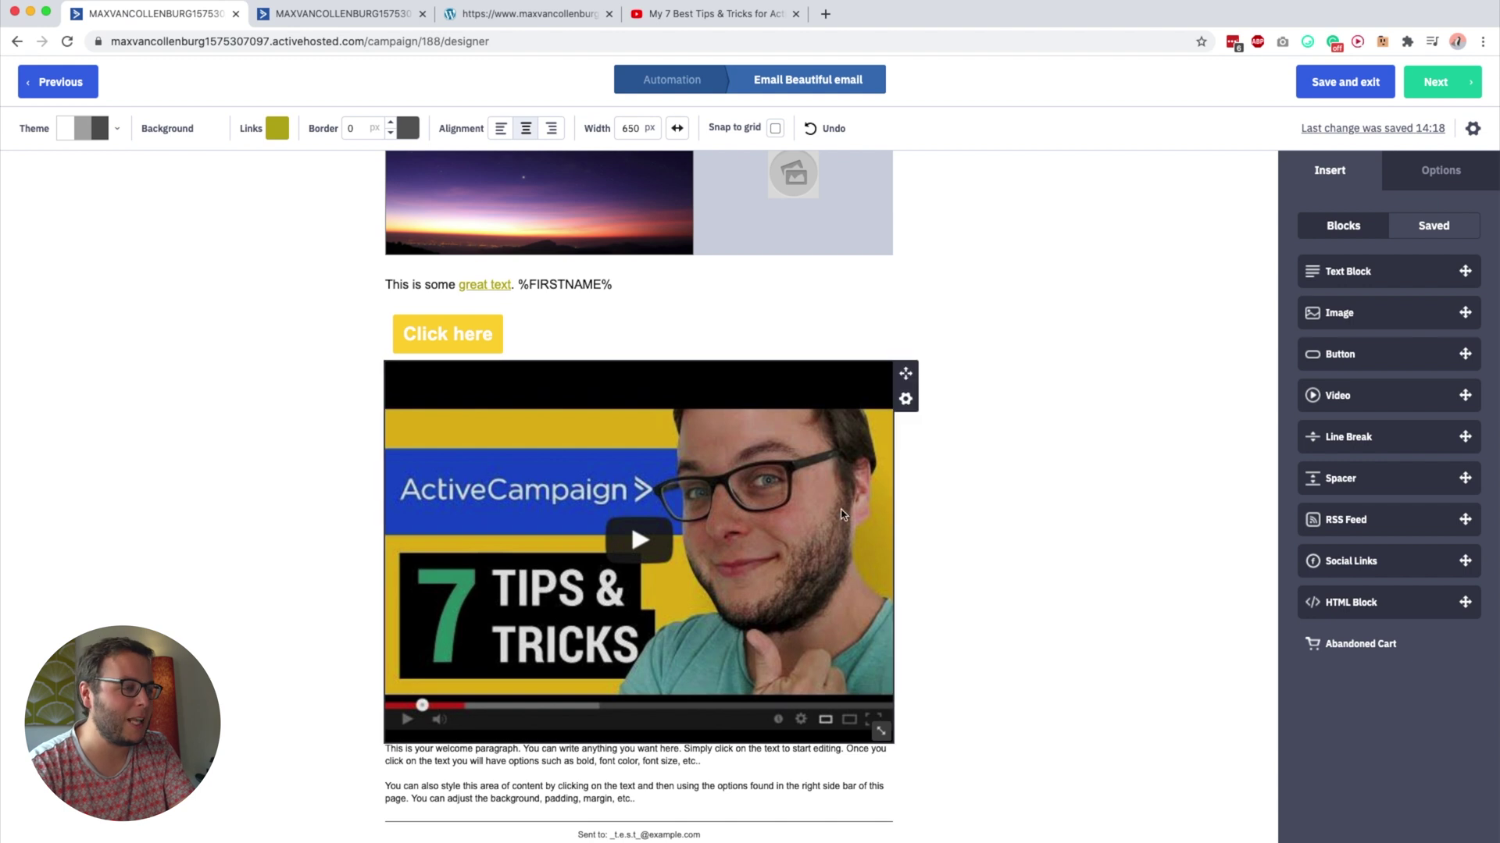
Delete the video block below the button
{"action": "left_click", "coordinate": [905, 398]}
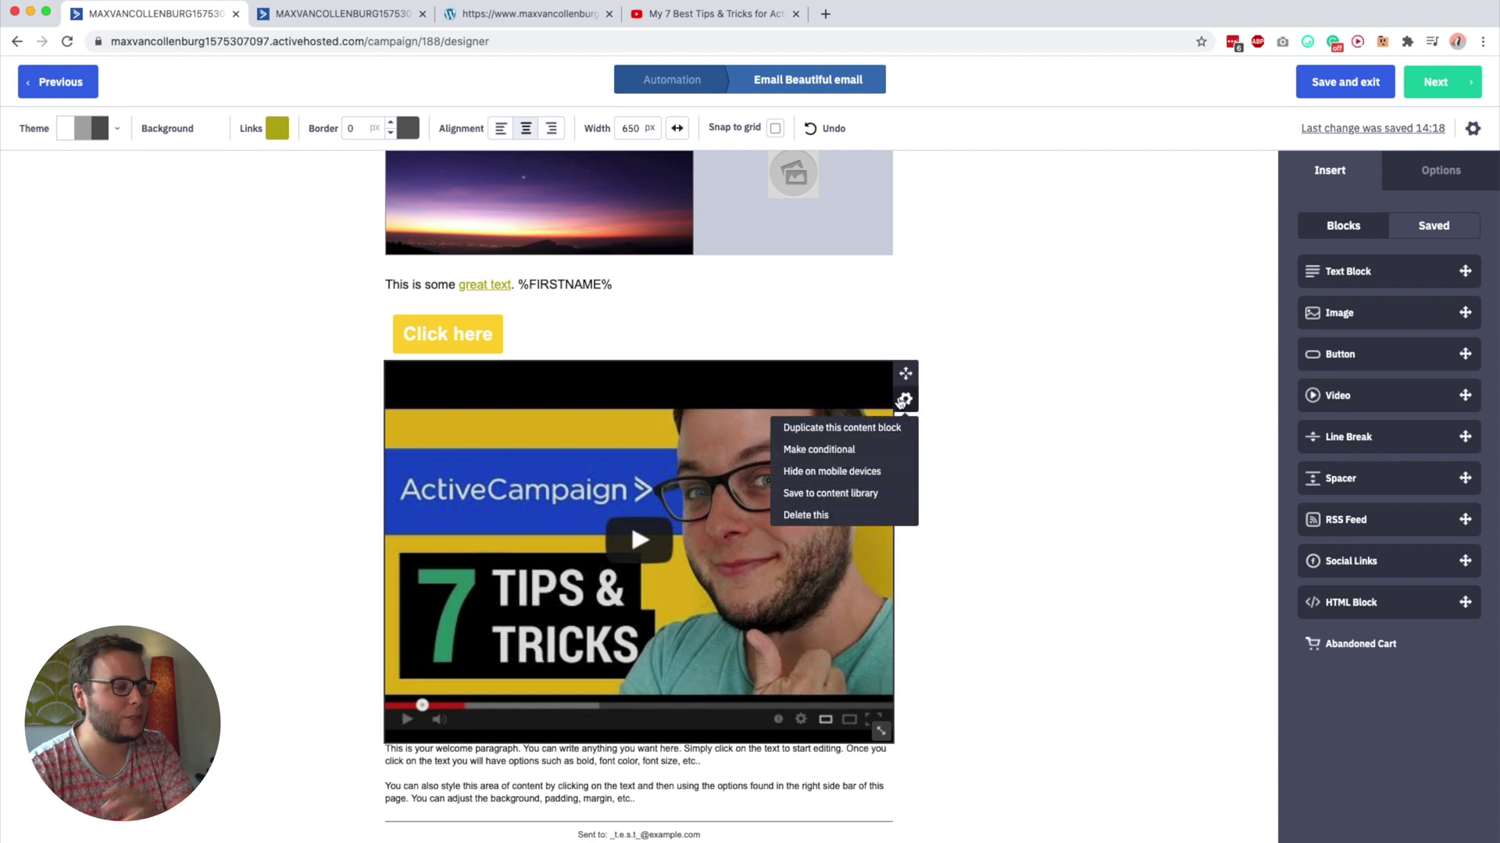
{"action": "left_click", "coordinate": [825, 516]}
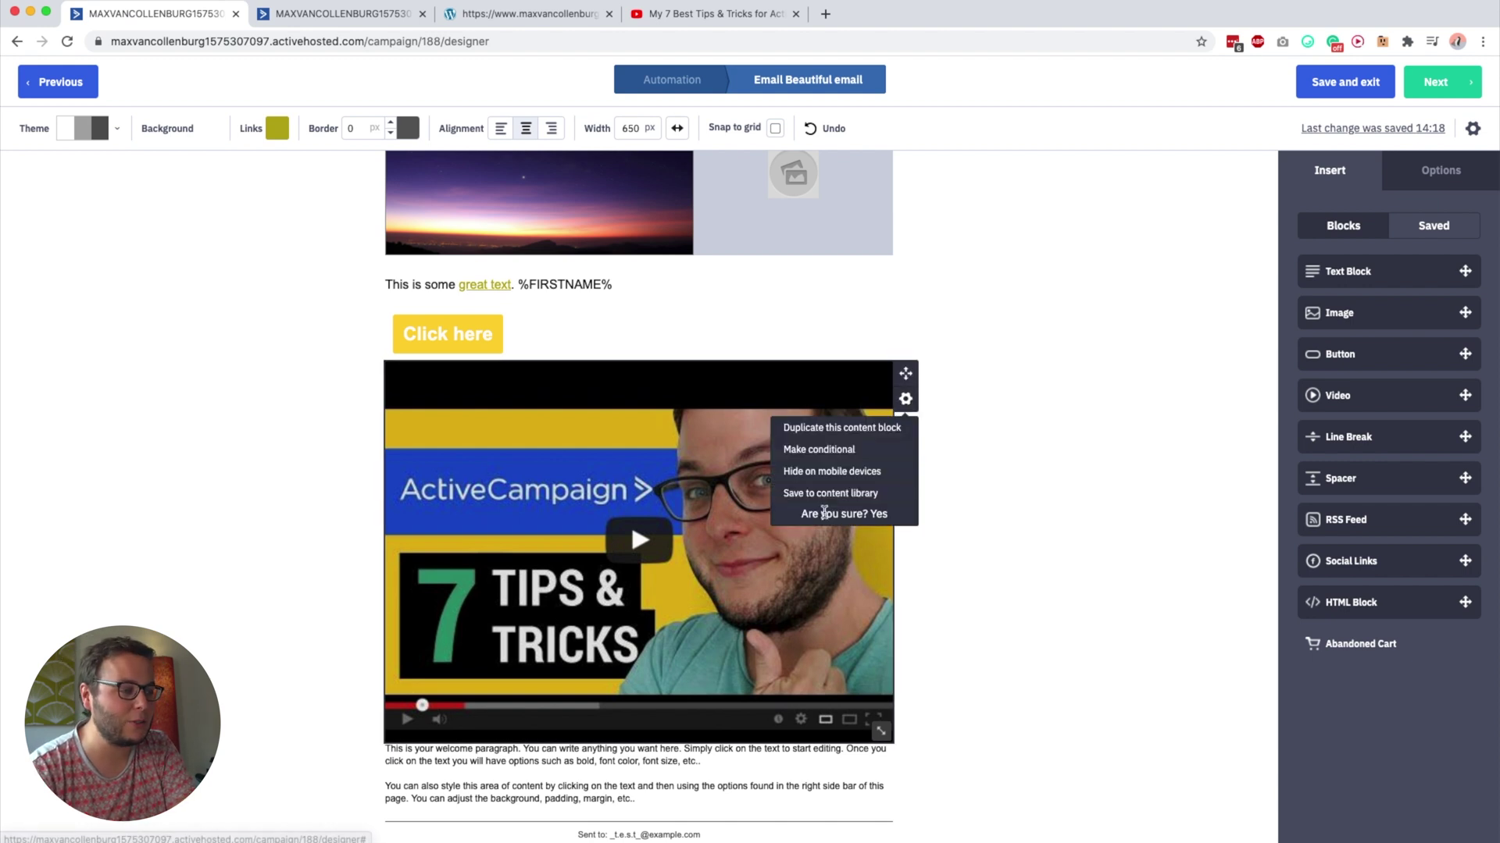
{"action": "left_click", "coordinate": [879, 514]}
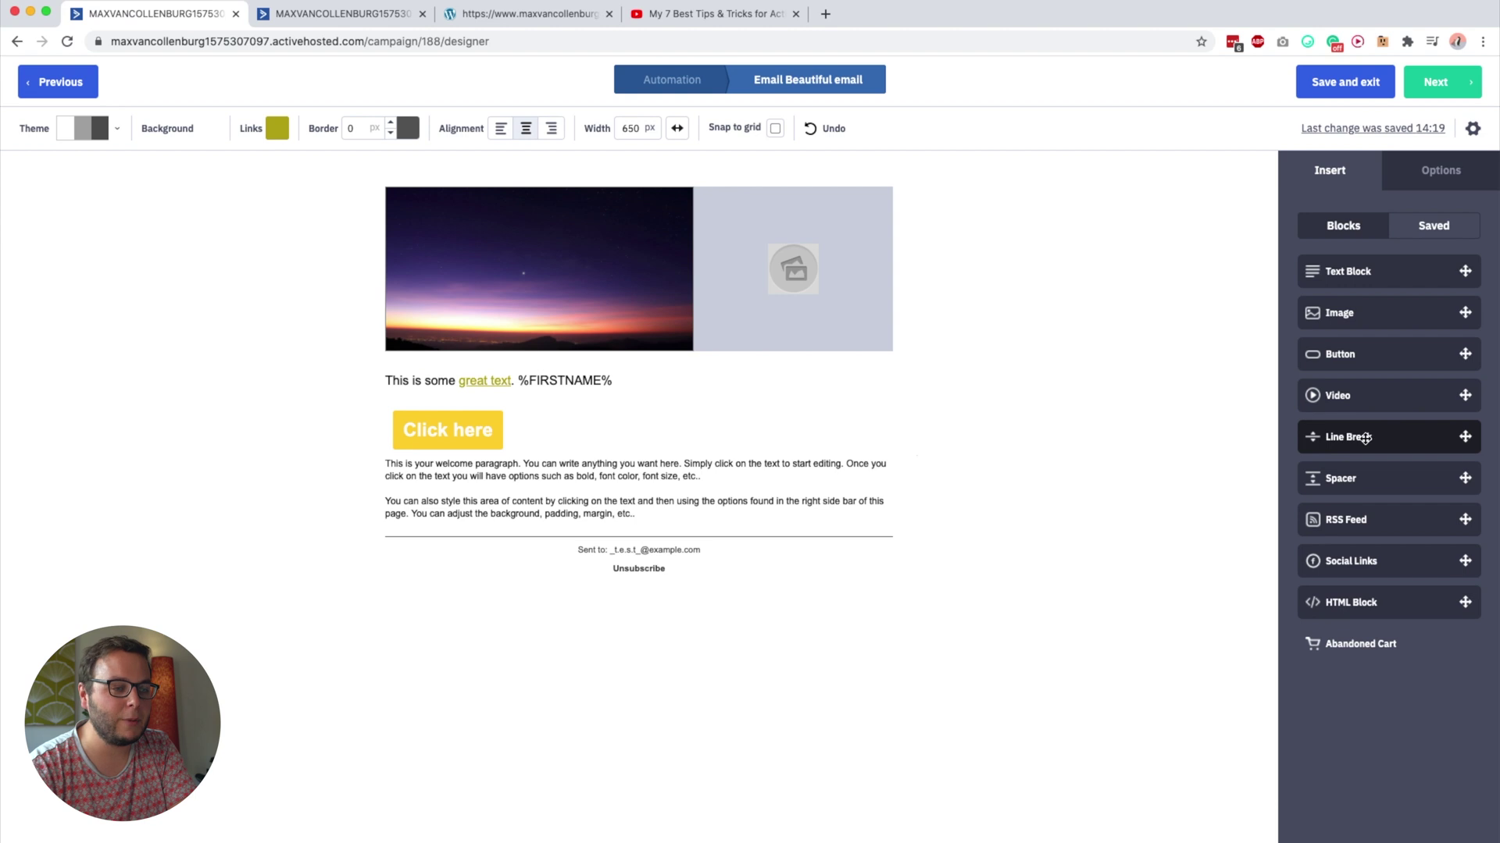
Insert a line break between the "This is some great text" line and the button, and color it light grey D6D6D6
{"action": "left_click_drag", "start_coordinate": [1365, 438], "coordinate": [597, 418]}
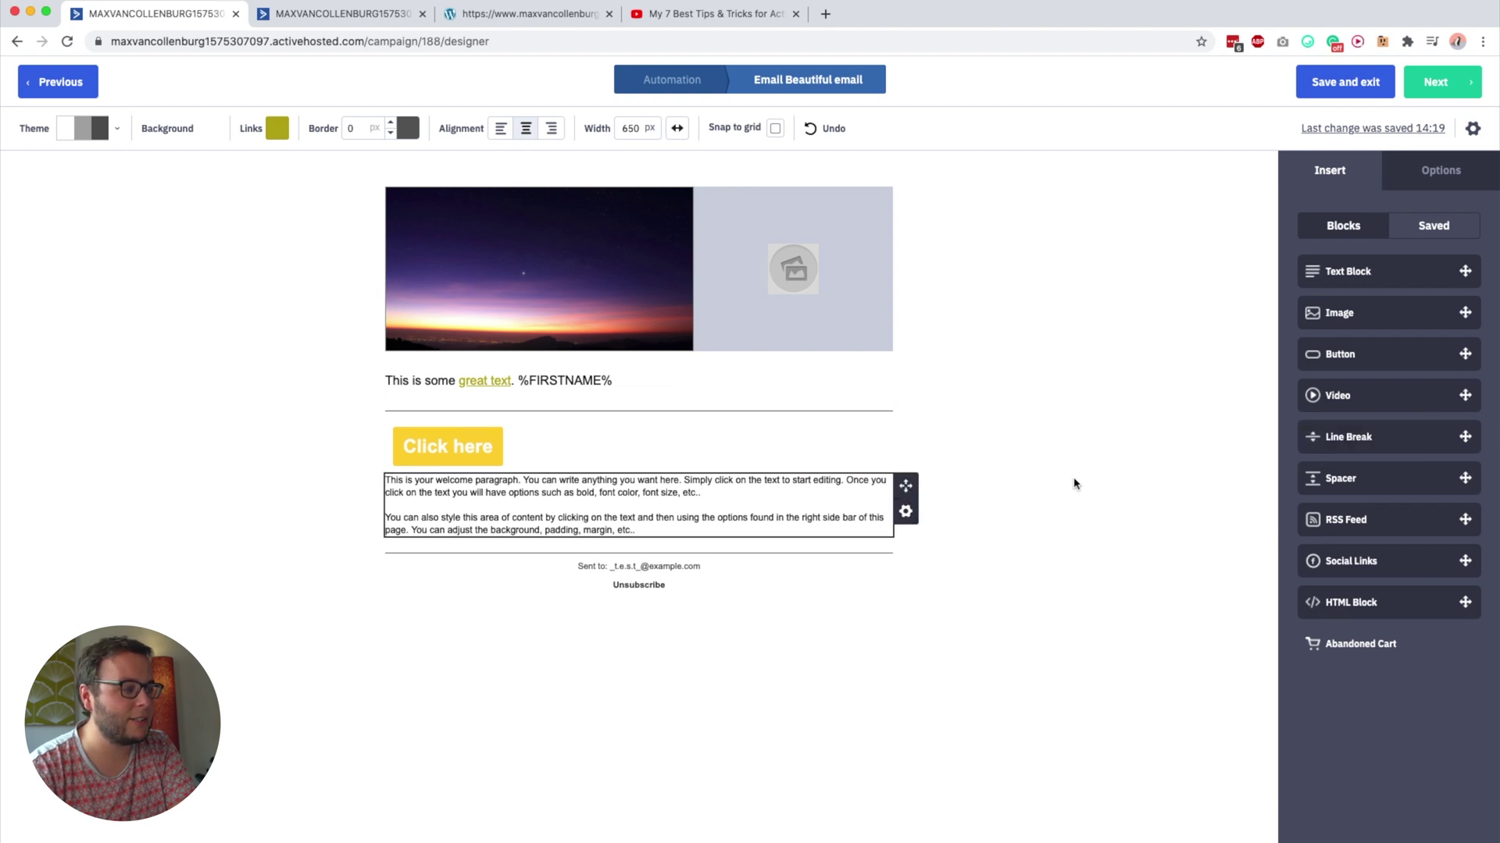
{"action": "left_click", "coordinate": [870, 416]}
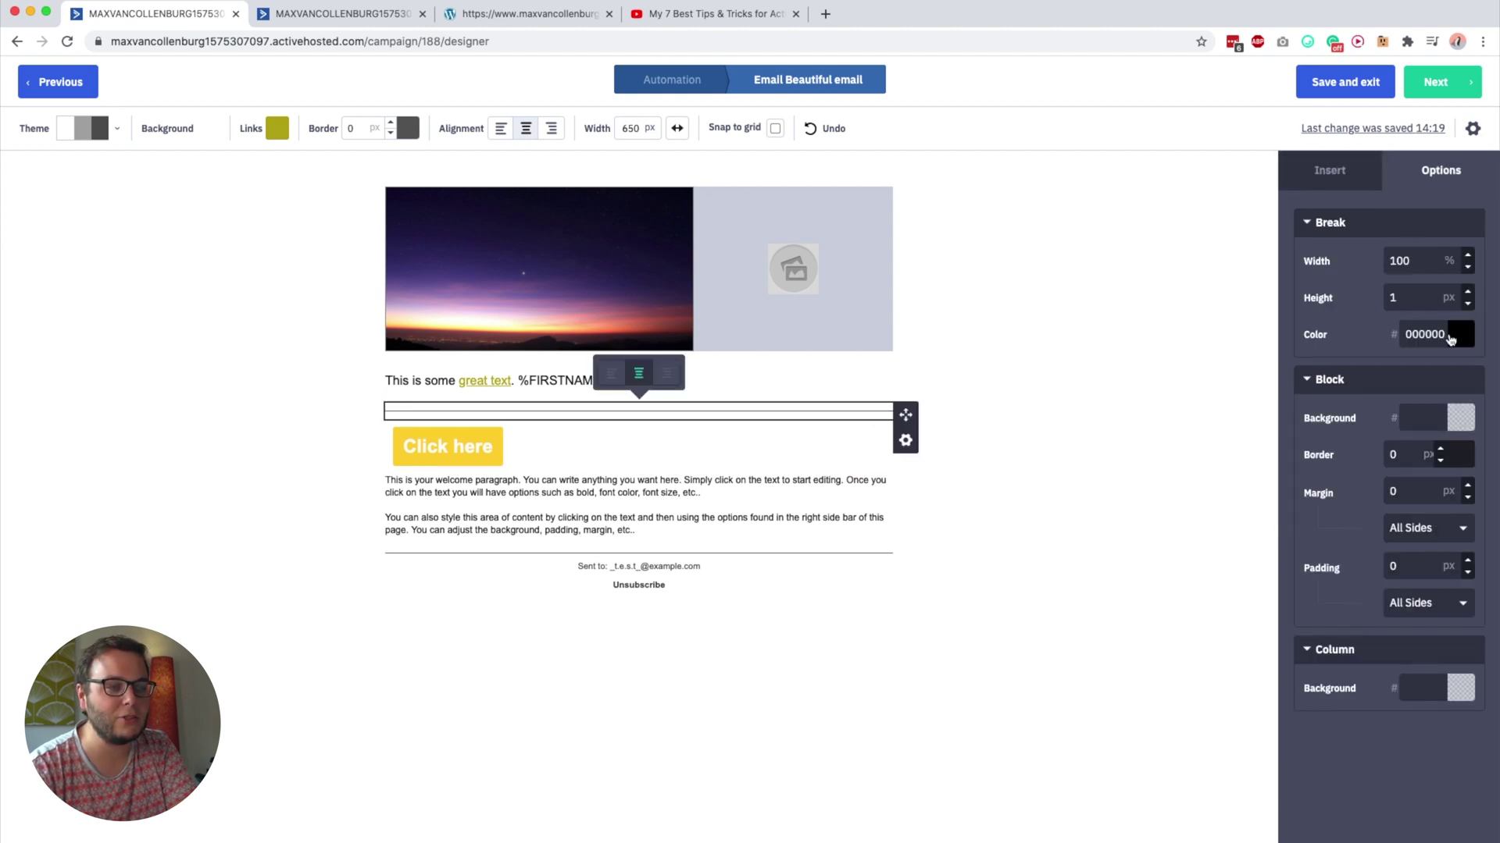
{"action": "left_click", "coordinate": [1450, 339]}
{"action": "left_click_drag", "start_coordinate": [1375, 394], "coordinate": [1334, 376]}
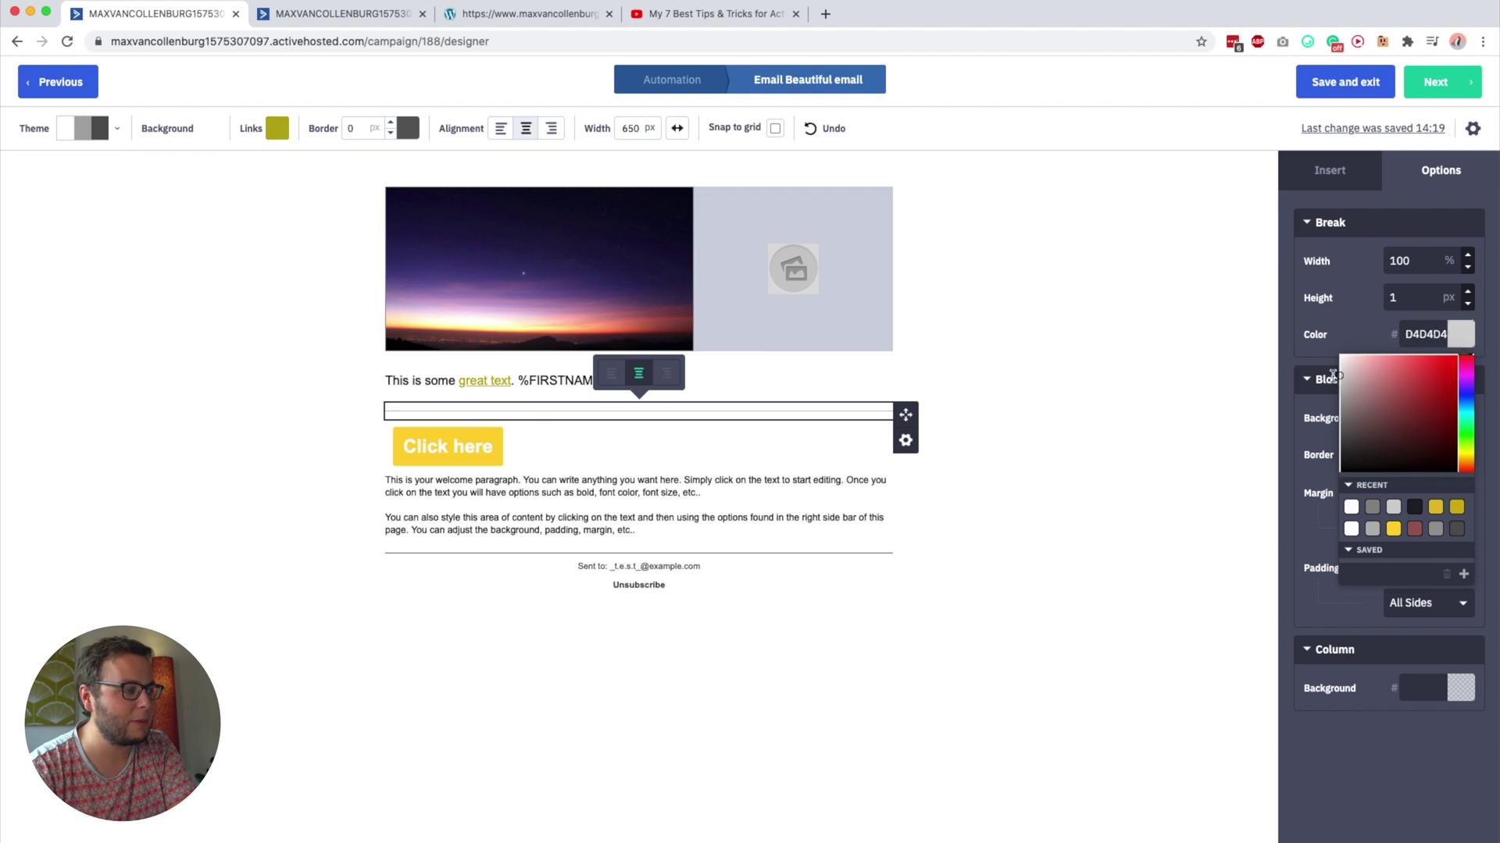
{"action": "left_click", "coordinate": [966, 430]}
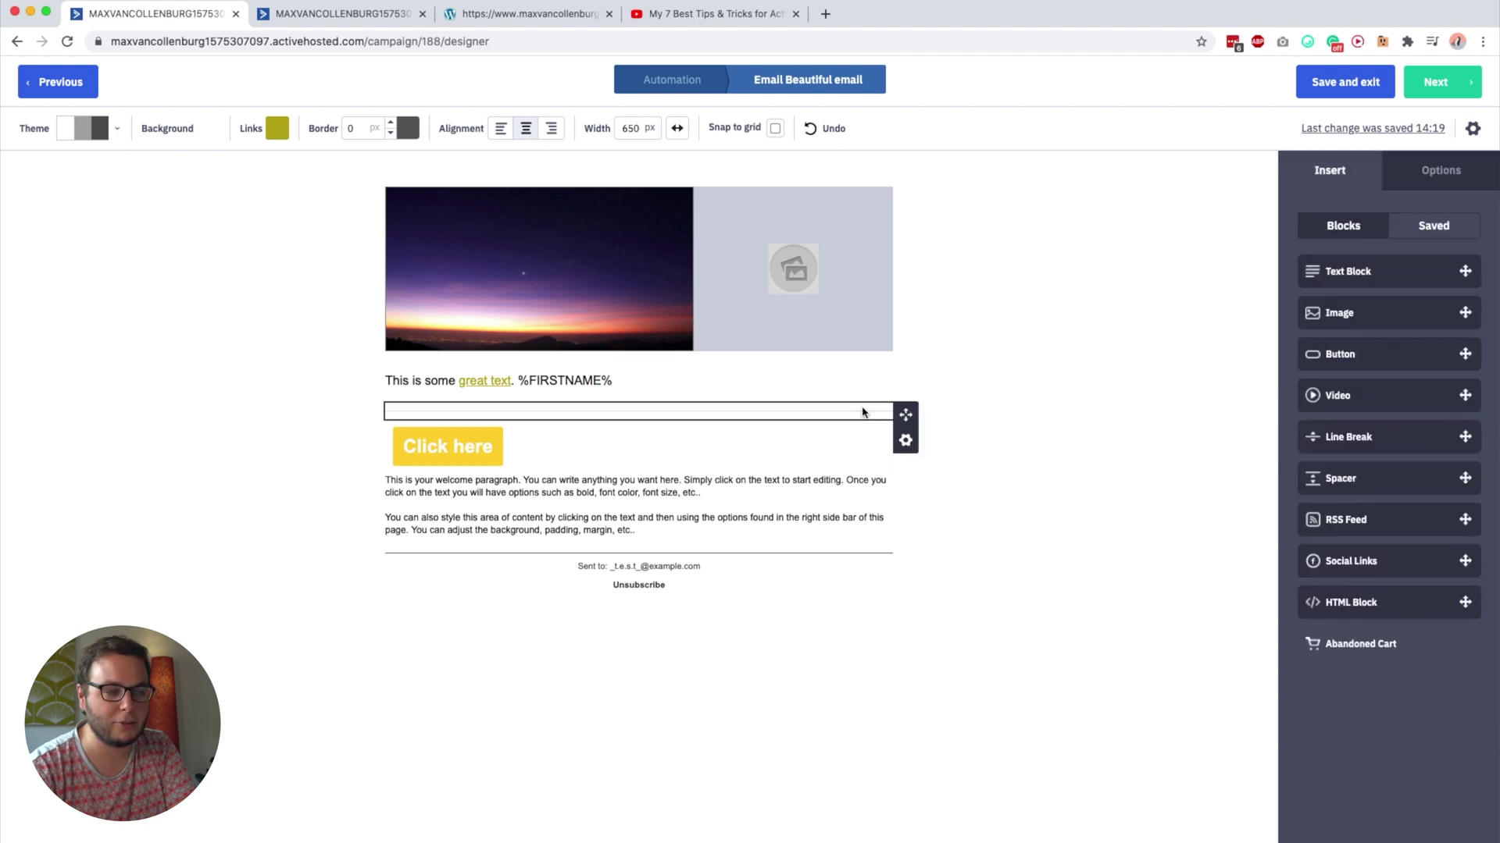
Insert a spacer between the line break and the button, and set its height to 100 px
{"action": "left_click_drag", "start_coordinate": [1350, 482], "coordinate": [473, 440]}
{"action": "left_click", "coordinate": [497, 439]}
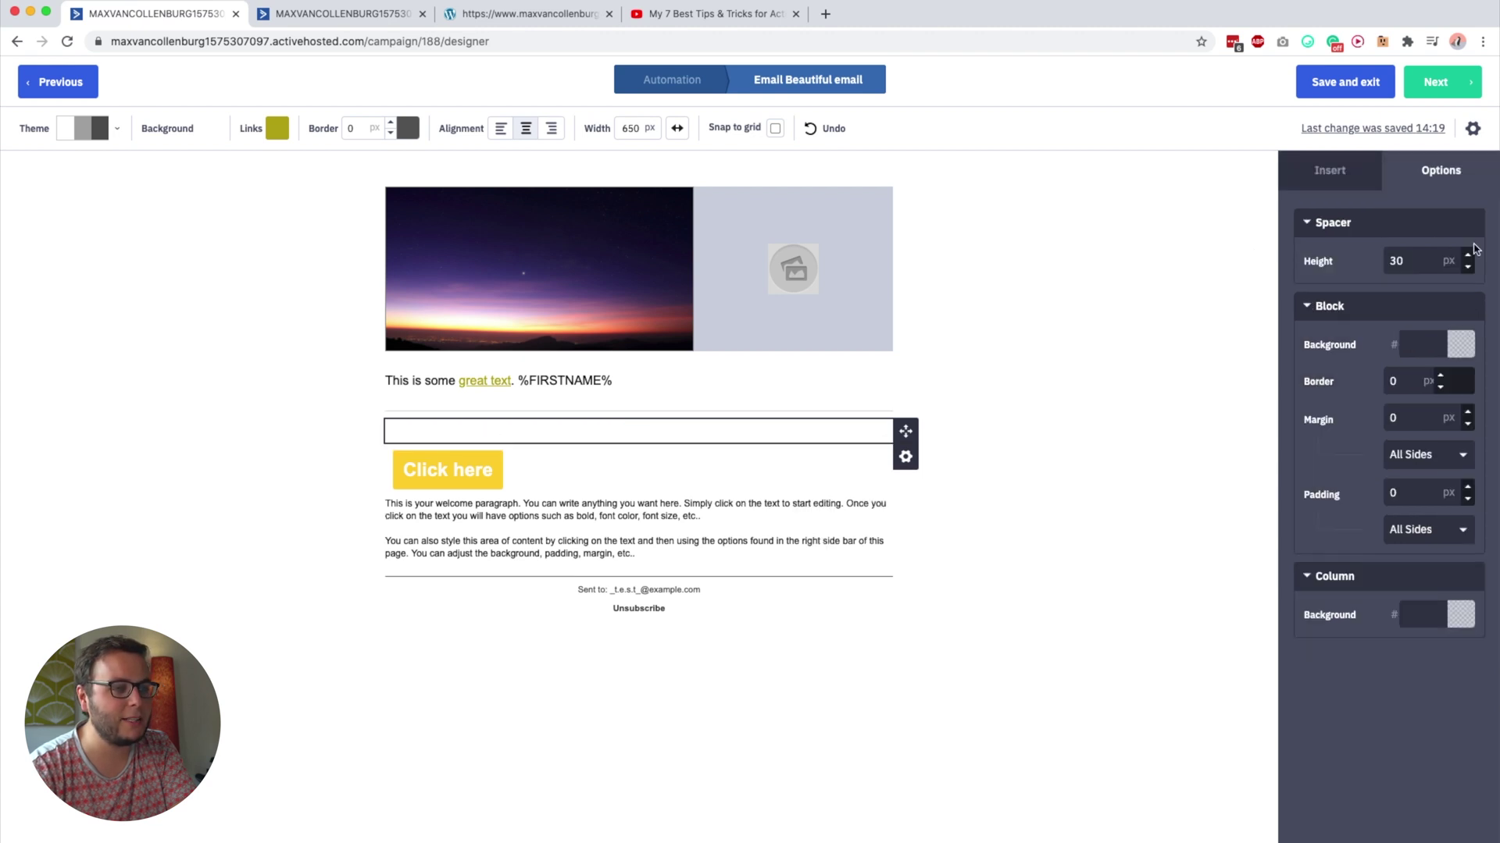
{"action": "double_click", "coordinate": [1398, 261]}
{"action": "type", "text": "100"}
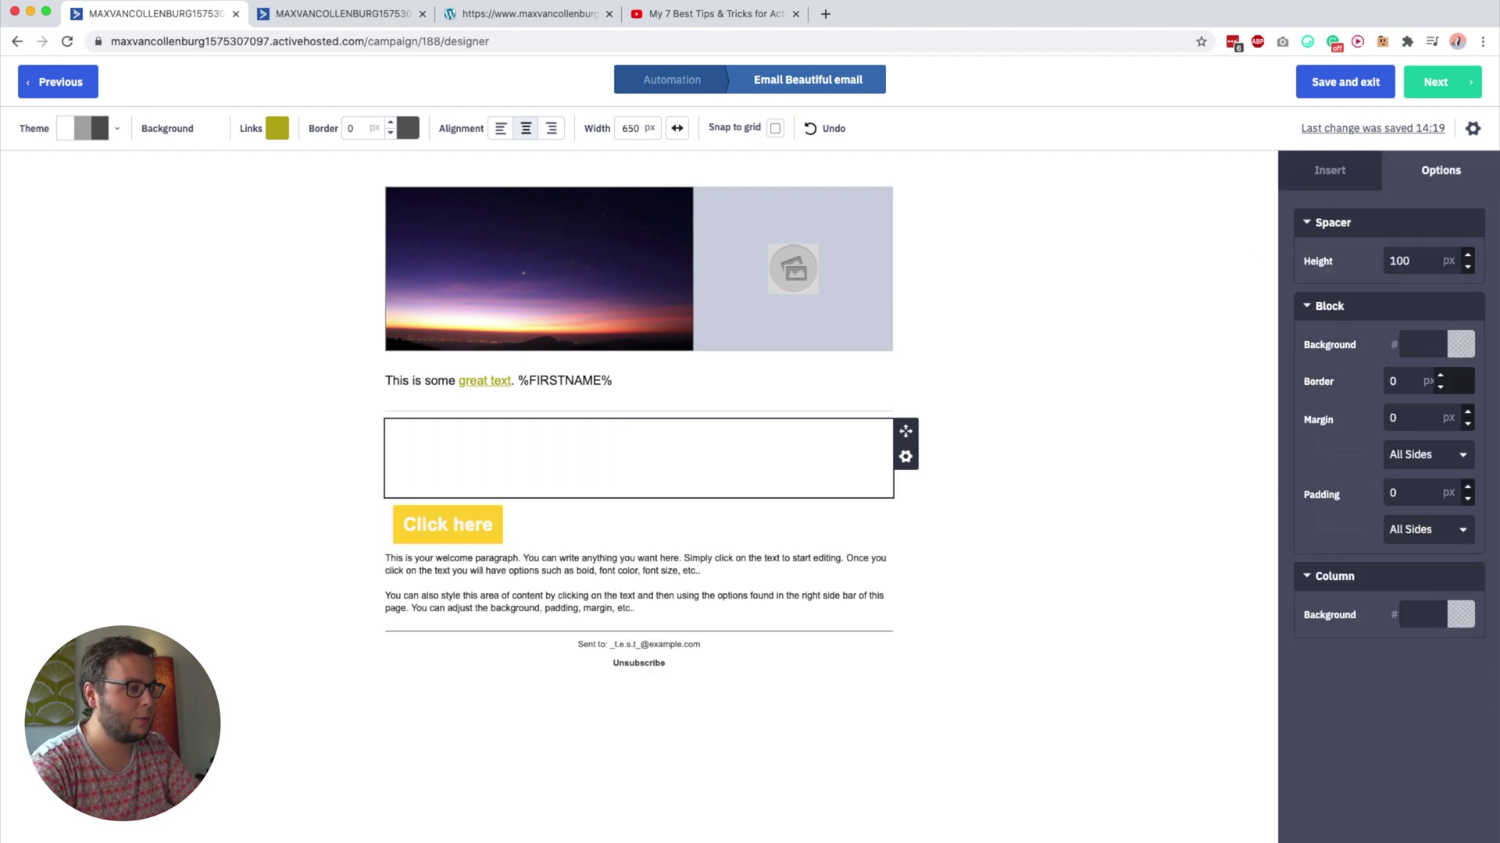
{"action": "left_click", "coordinate": [1085, 522]}
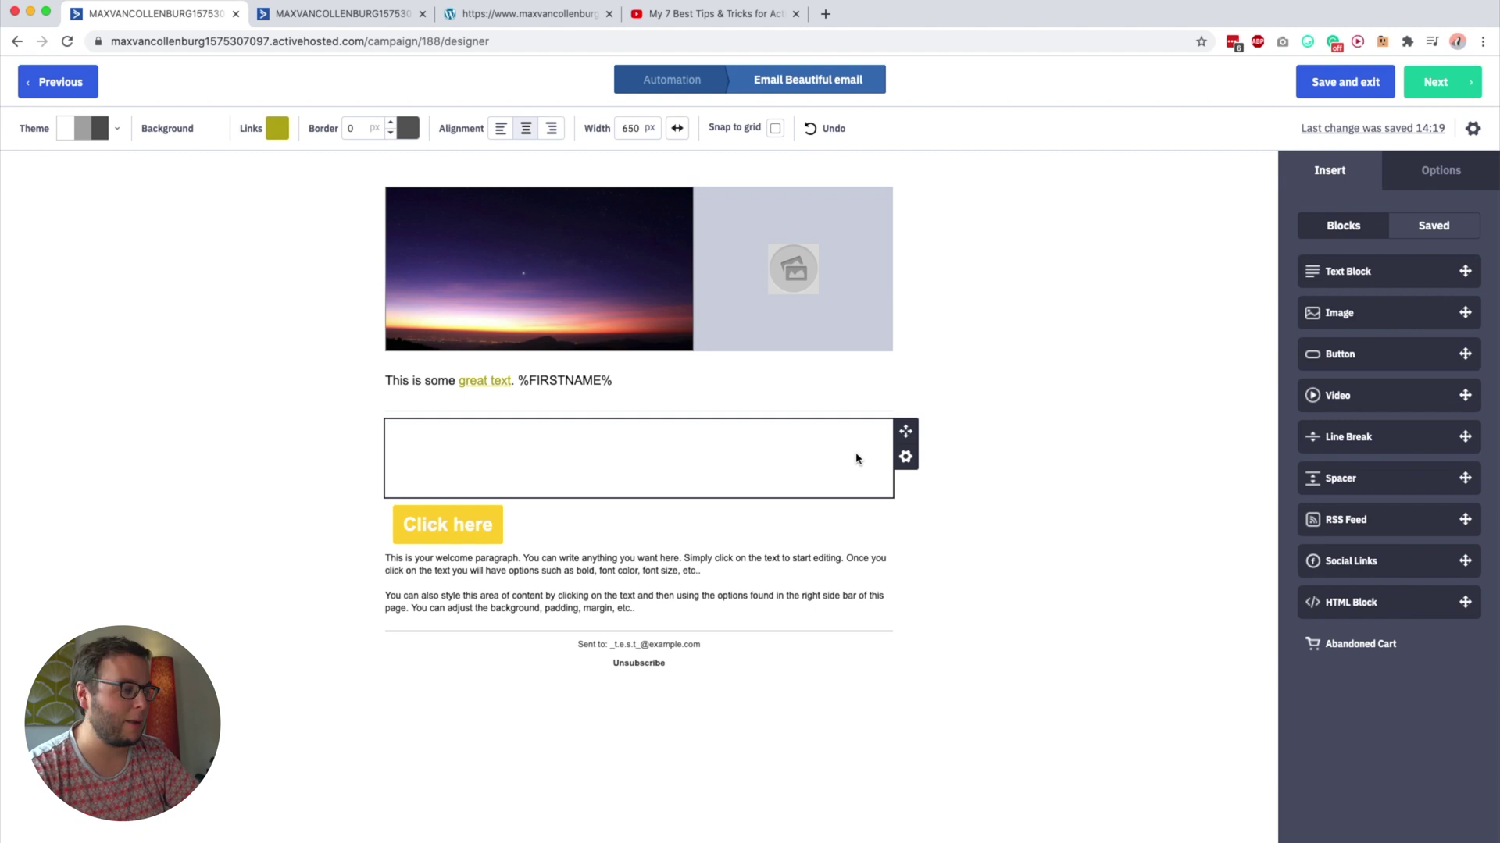
Switch the line break's margin to Custom and set its bottom margin to 100 px
{"action": "left_click", "coordinate": [784, 417]}
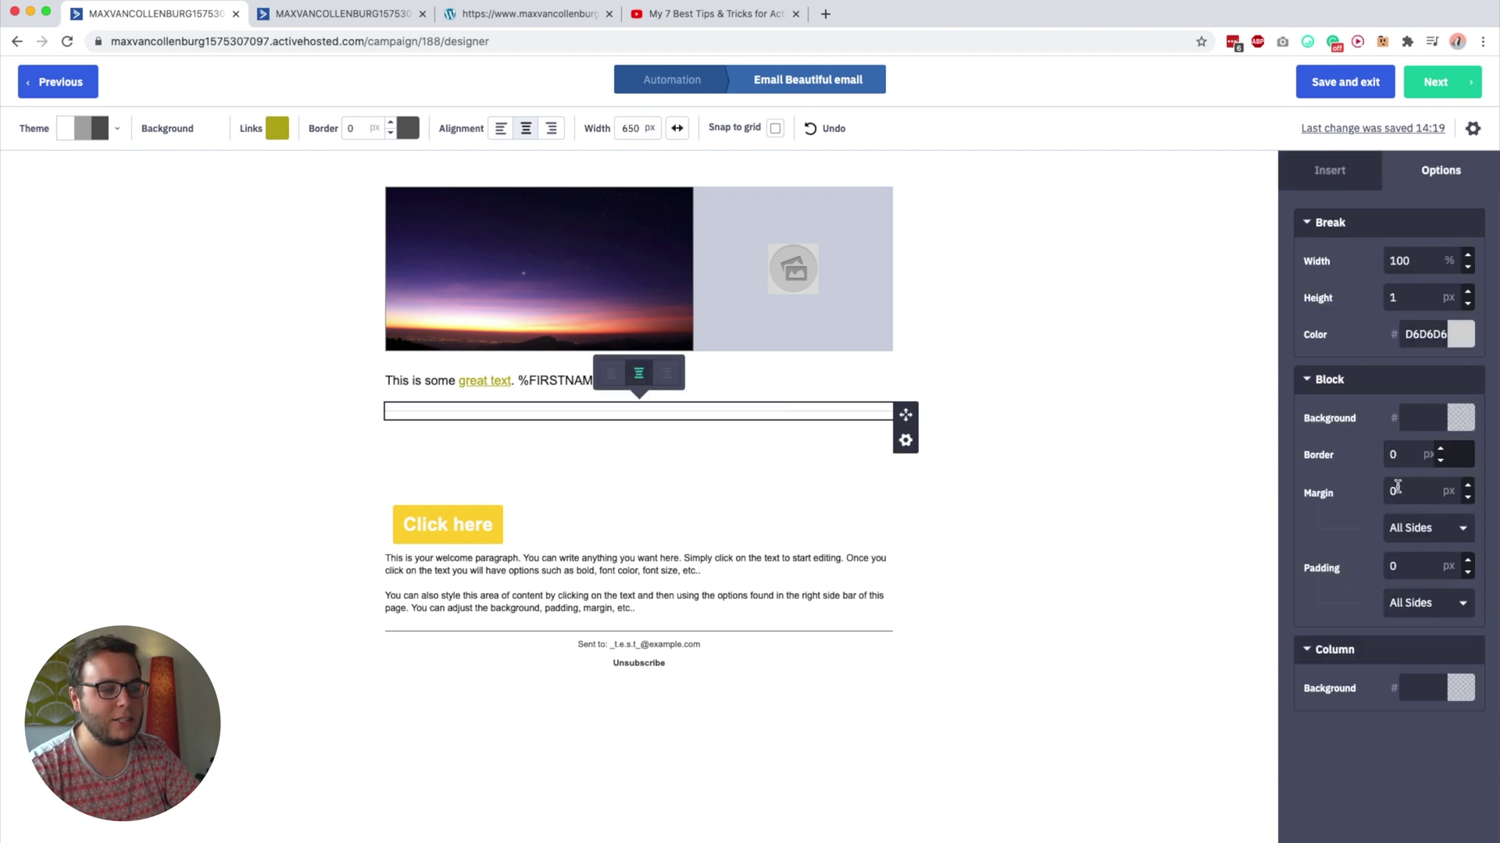
{"action": "left_click", "coordinate": [1440, 524]}
{"action": "left_click", "coordinate": [1427, 562]}
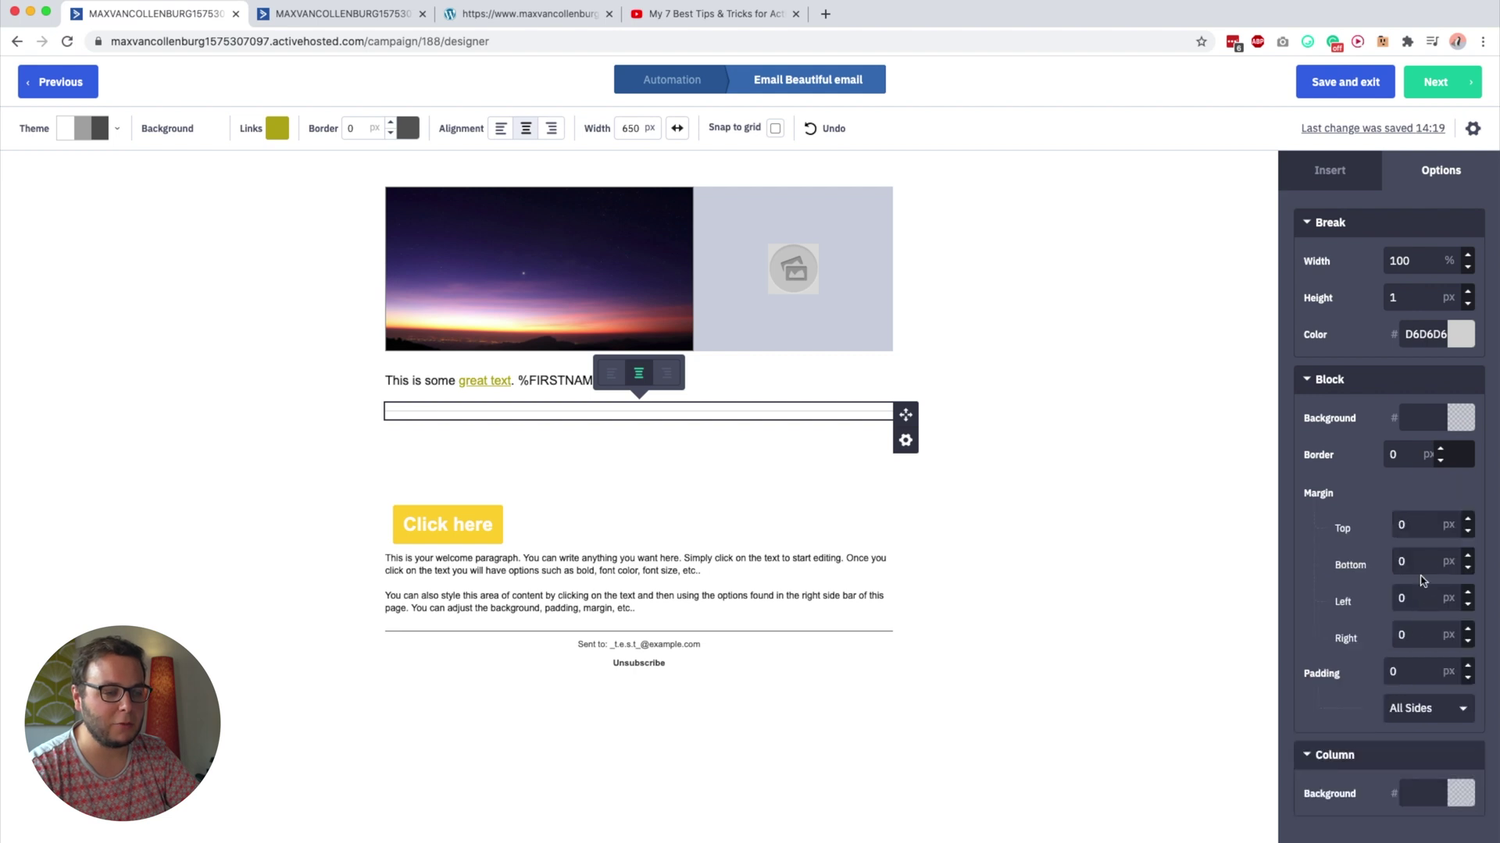
{"action": "type", "text": "100"}
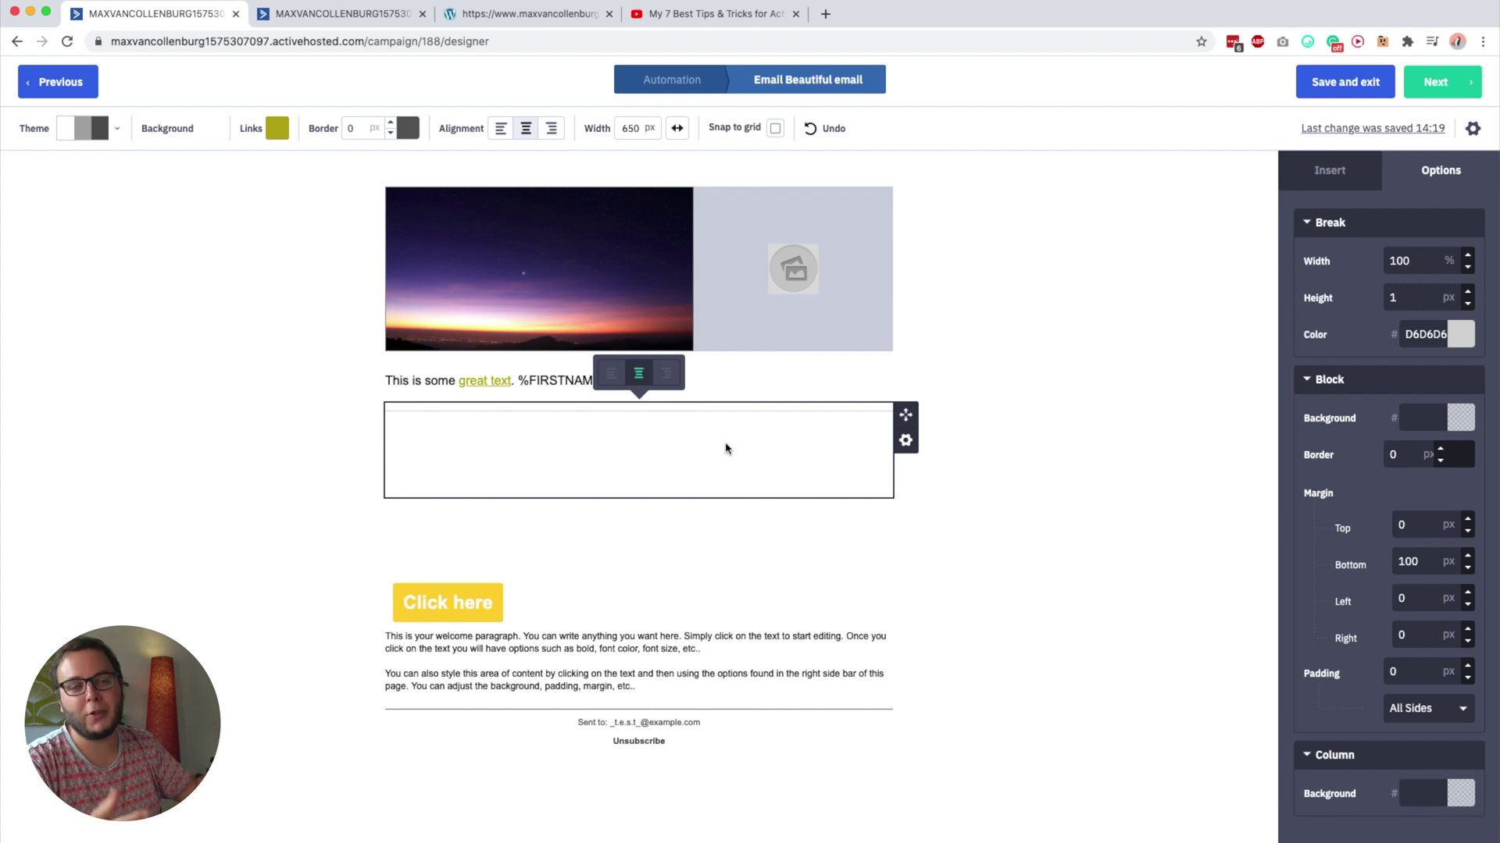
{"action": "left_click", "coordinate": [1046, 581]}
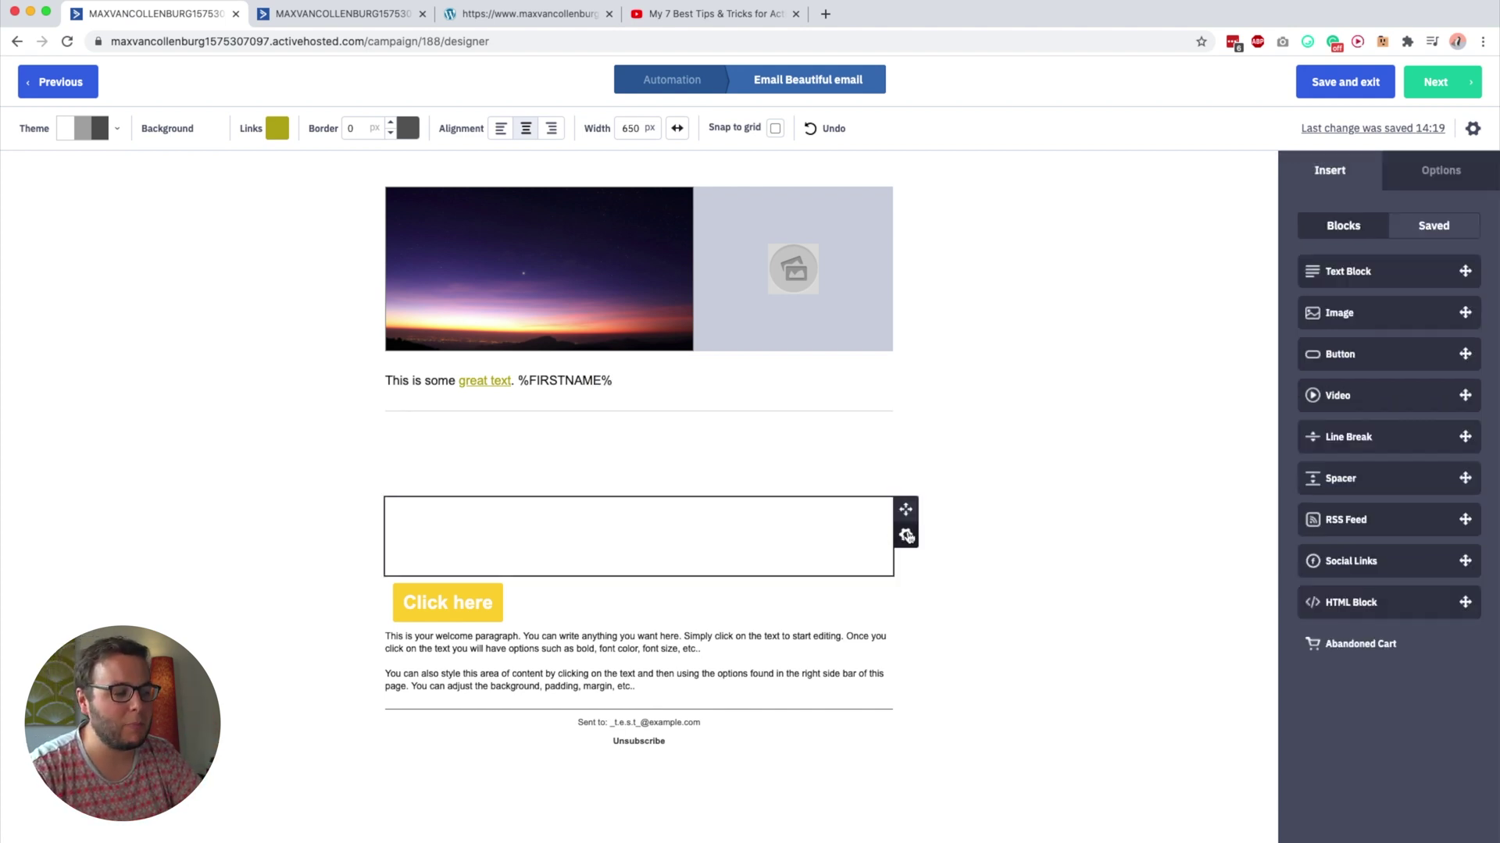
Delete the spacer block above the button
{"action": "left_click", "coordinate": [905, 535]}
{"action": "left_click", "coordinate": [826, 655]}
{"action": "left_click", "coordinate": [879, 662]}
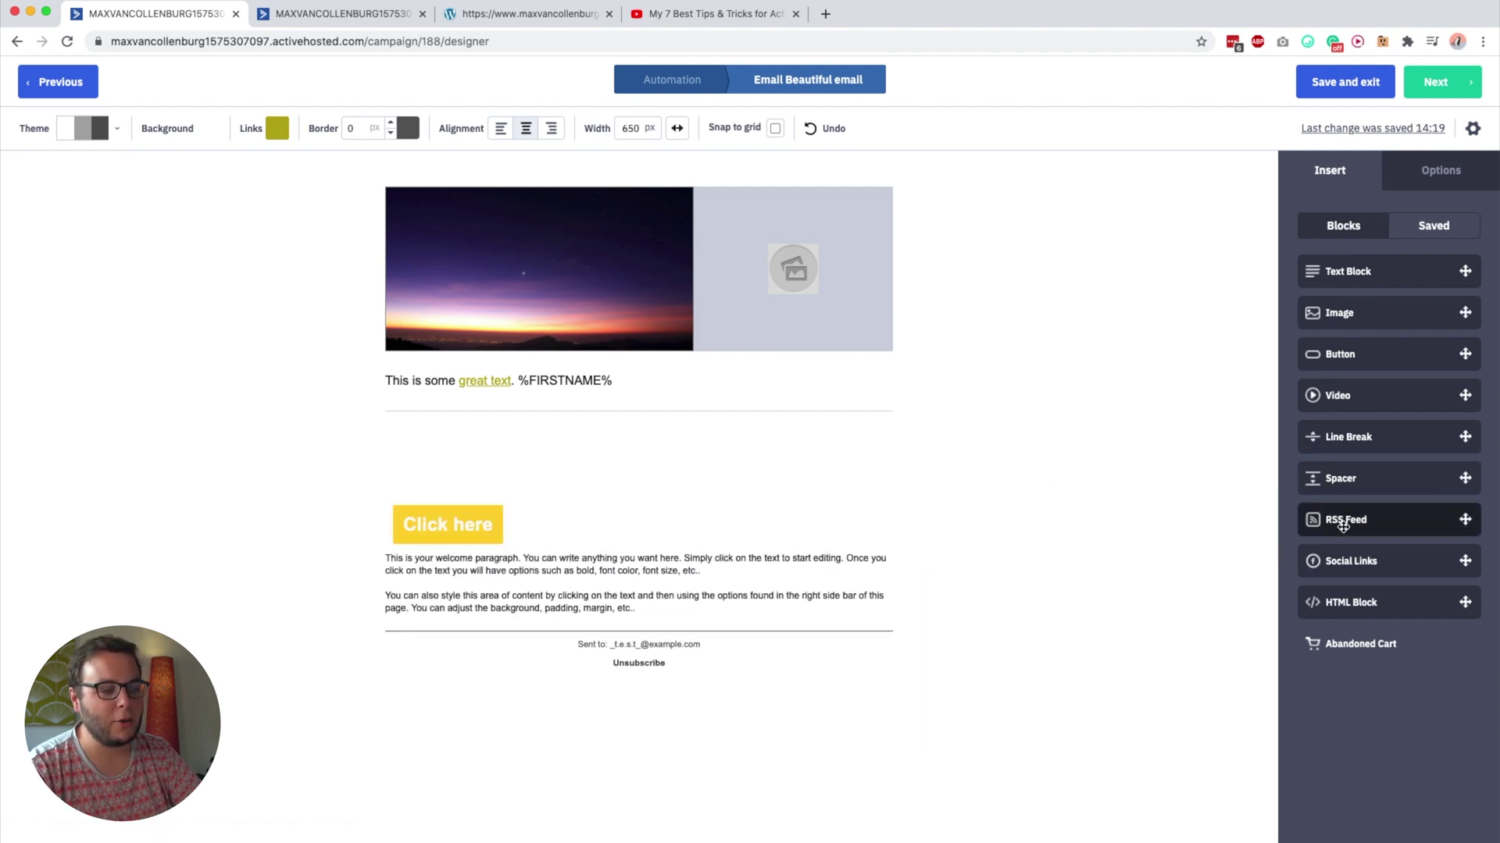
Insert an RSS feed block above the line break and enter the blog's feed URL, copied from its open browser tab
{"action": "left_click_drag", "start_coordinate": [1356, 521], "coordinate": [569, 424]}
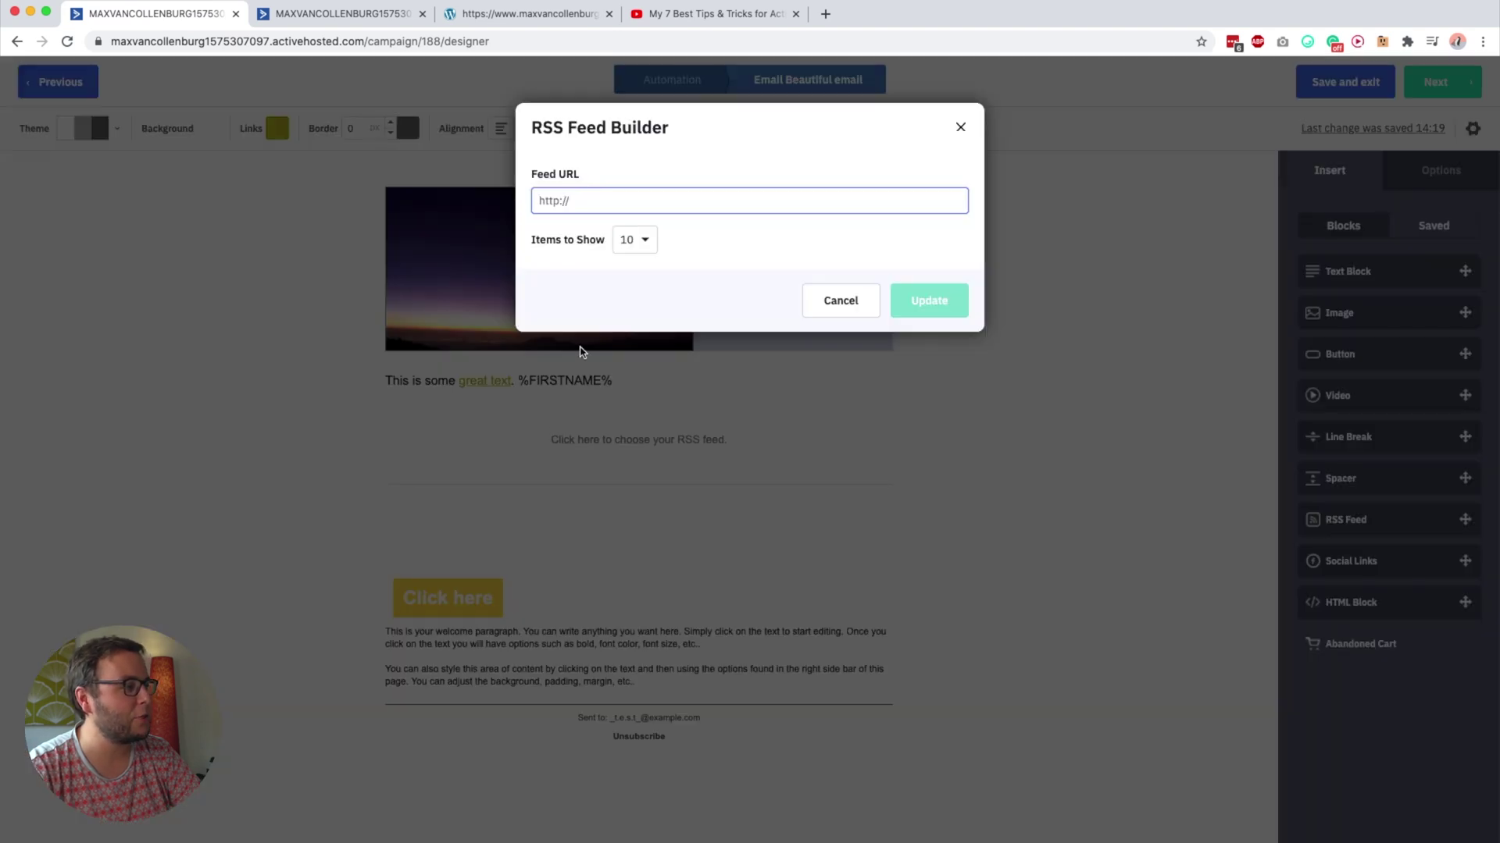
{"action": "left_click", "coordinate": [537, 19]}
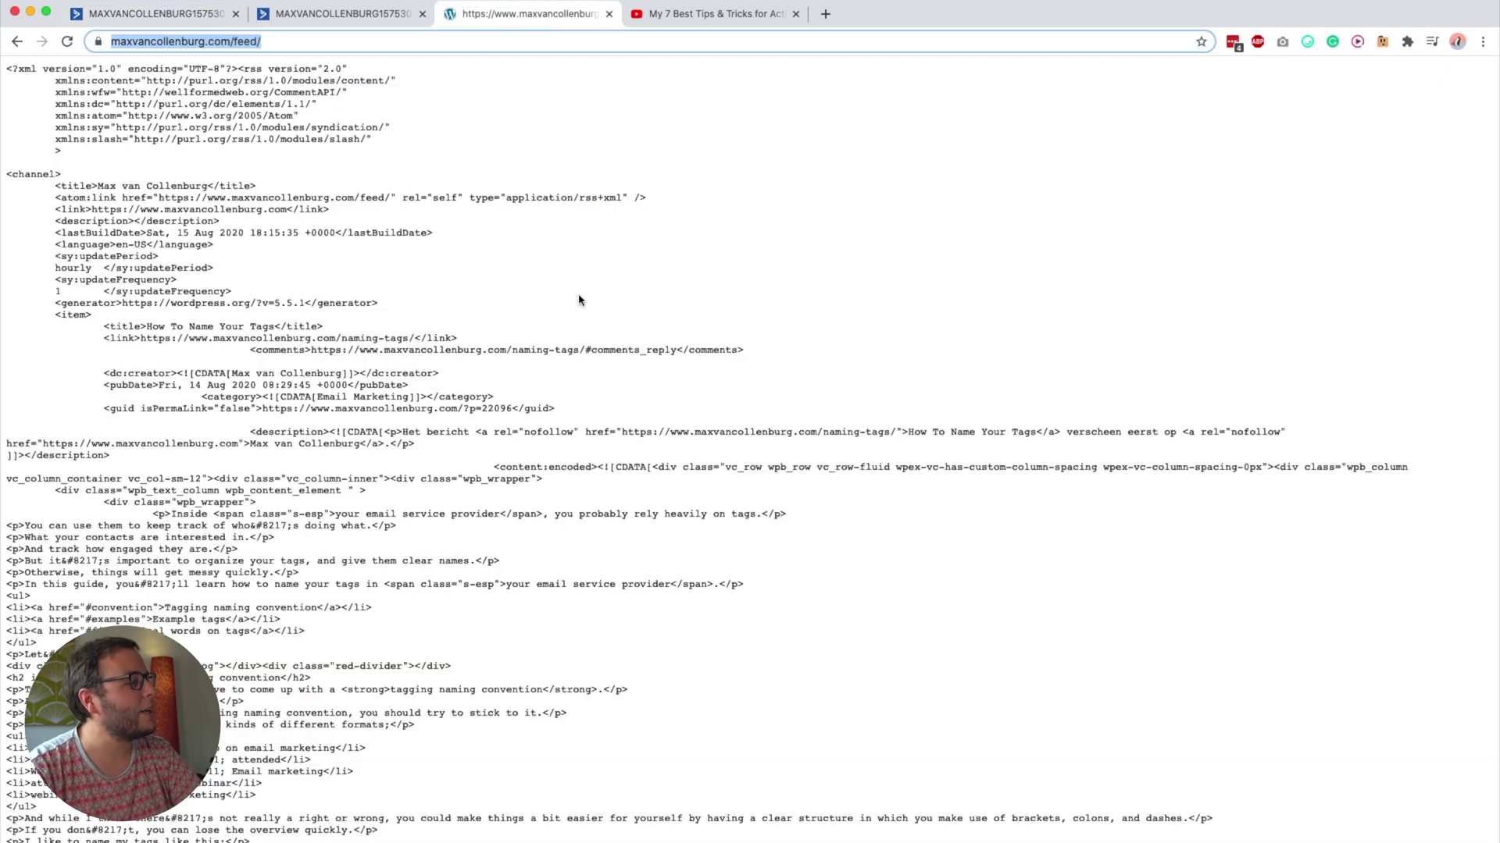
{"action": "left_click", "coordinate": [437, 41]}
{"action": "key", "text": "ctrl+c"}
{"action": "left_click", "coordinate": [156, 13]}
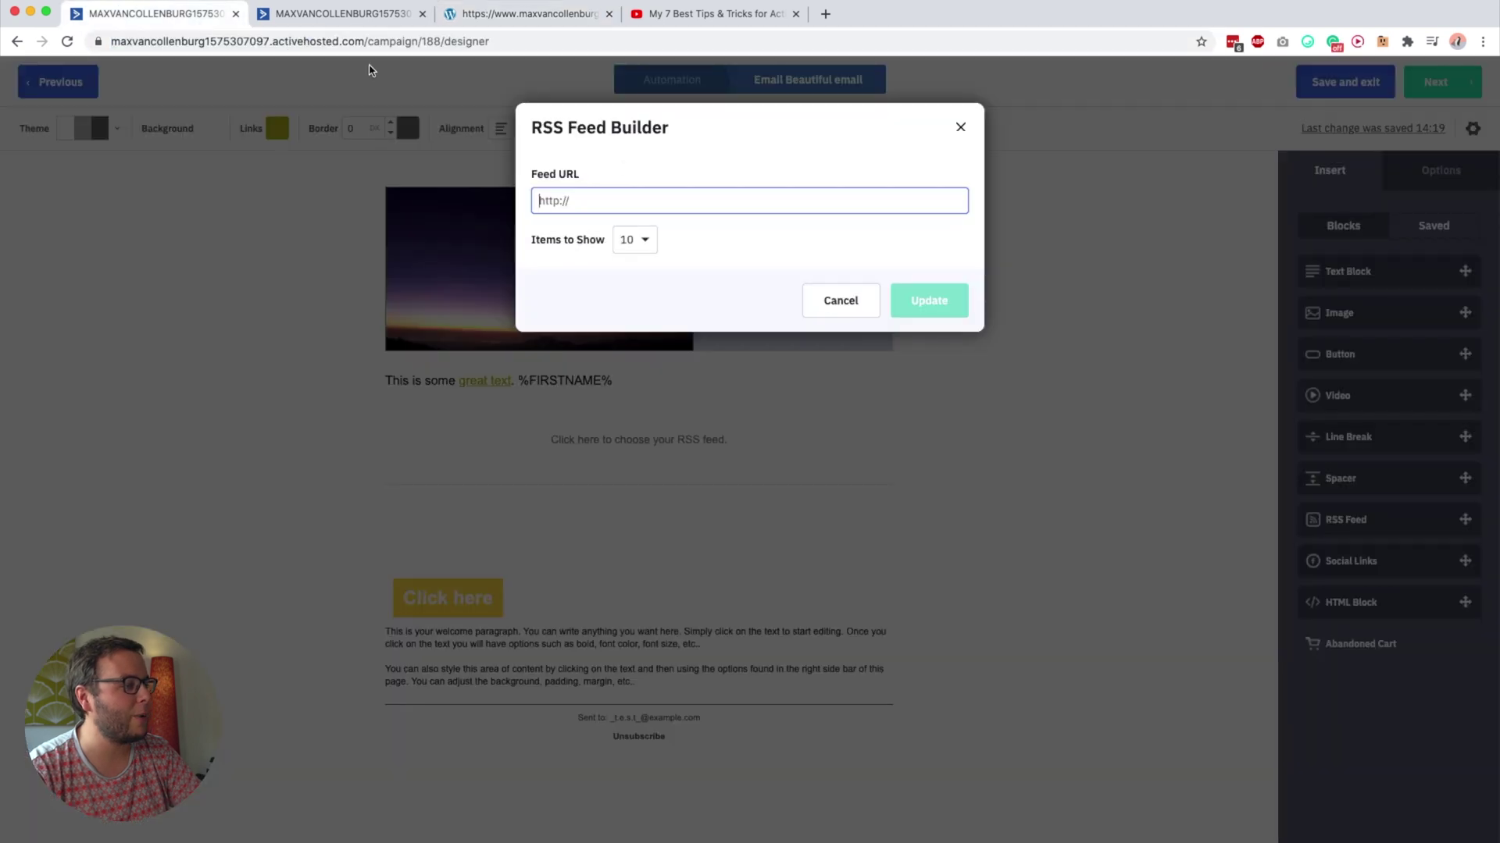
{"action": "left_click", "coordinate": [692, 190]}
{"action": "key", "text": "ctrl+v"}
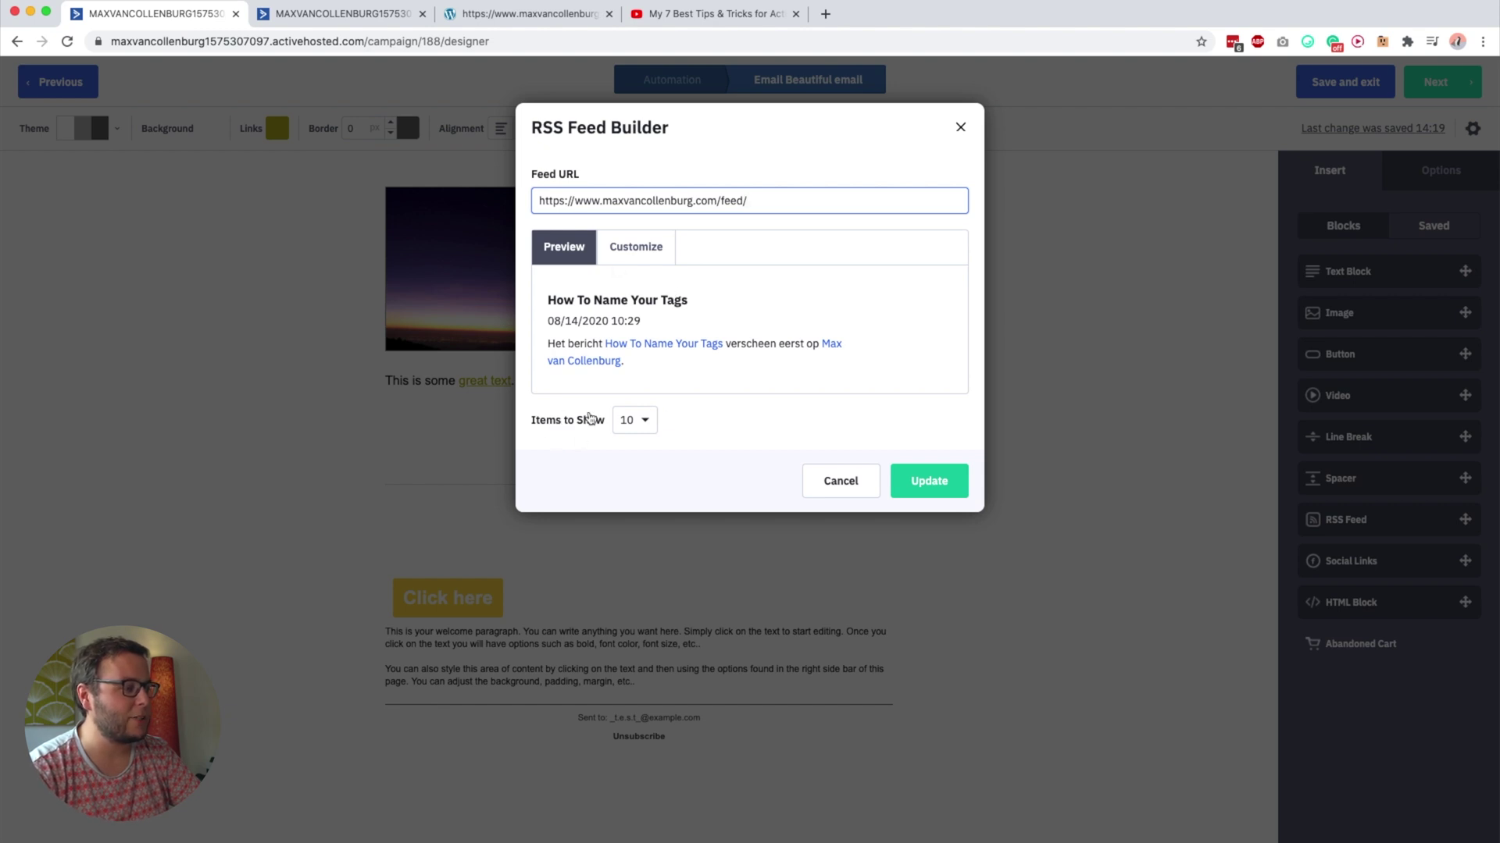
Set the RSS feed to show 3 items with the description length set to Short, and update the block
{"action": "left_click", "coordinate": [637, 422]}
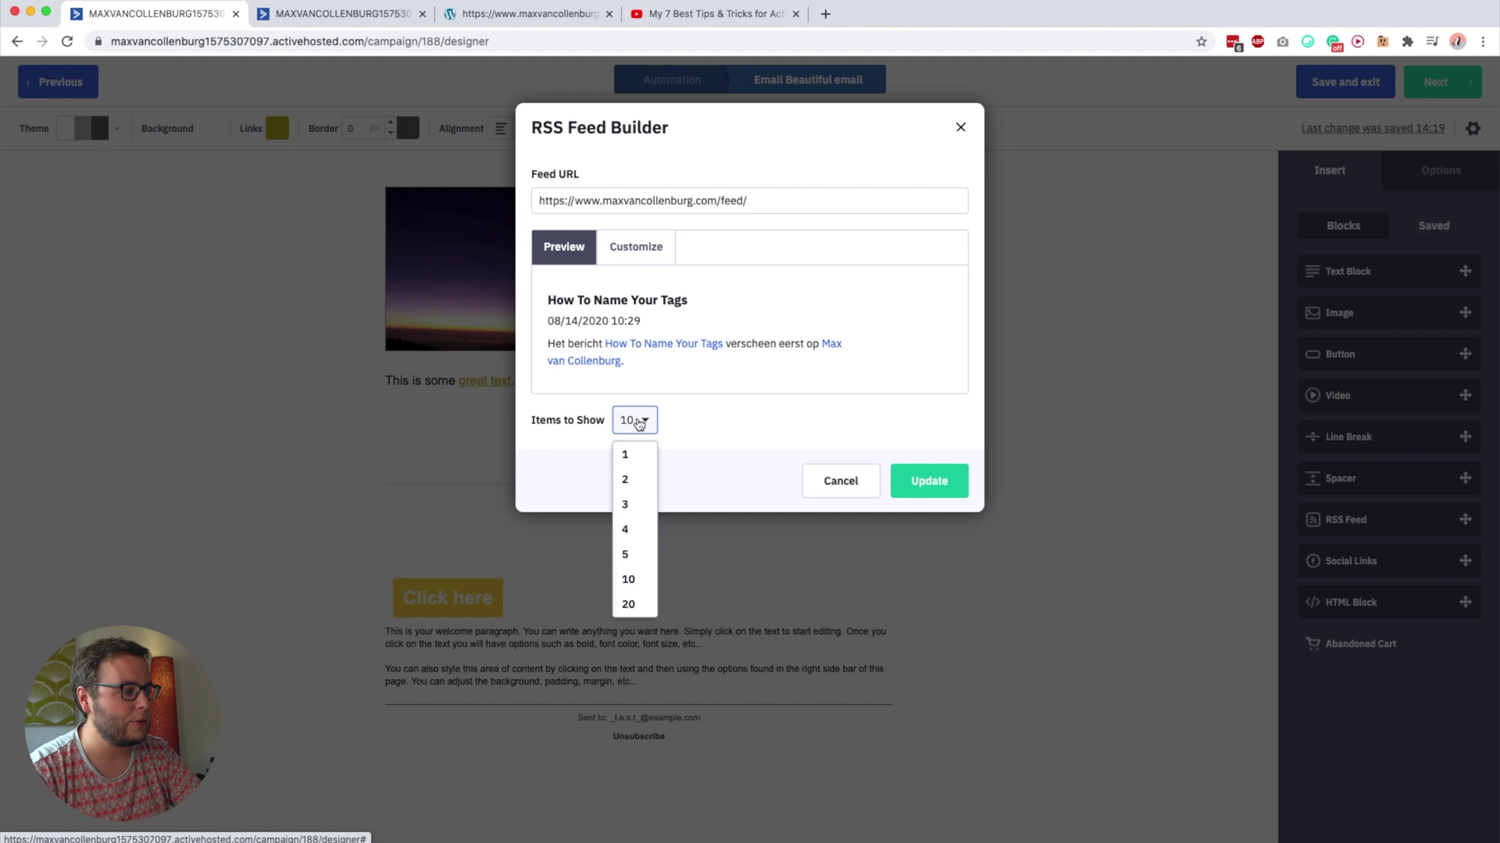
{"action": "left_click", "coordinate": [634, 511]}
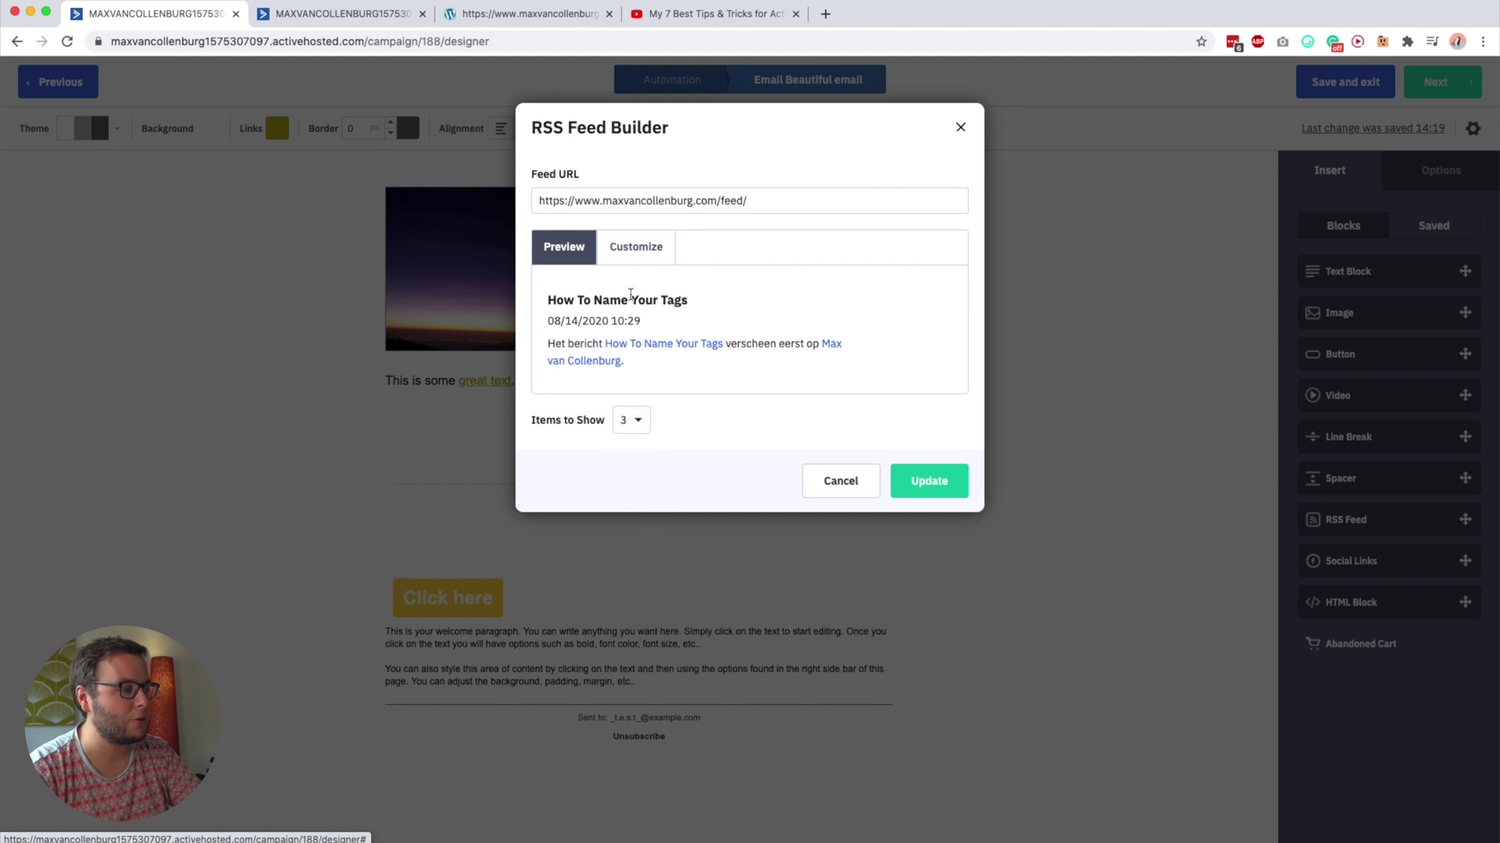
{"action": "left_click", "coordinate": [634, 256]}
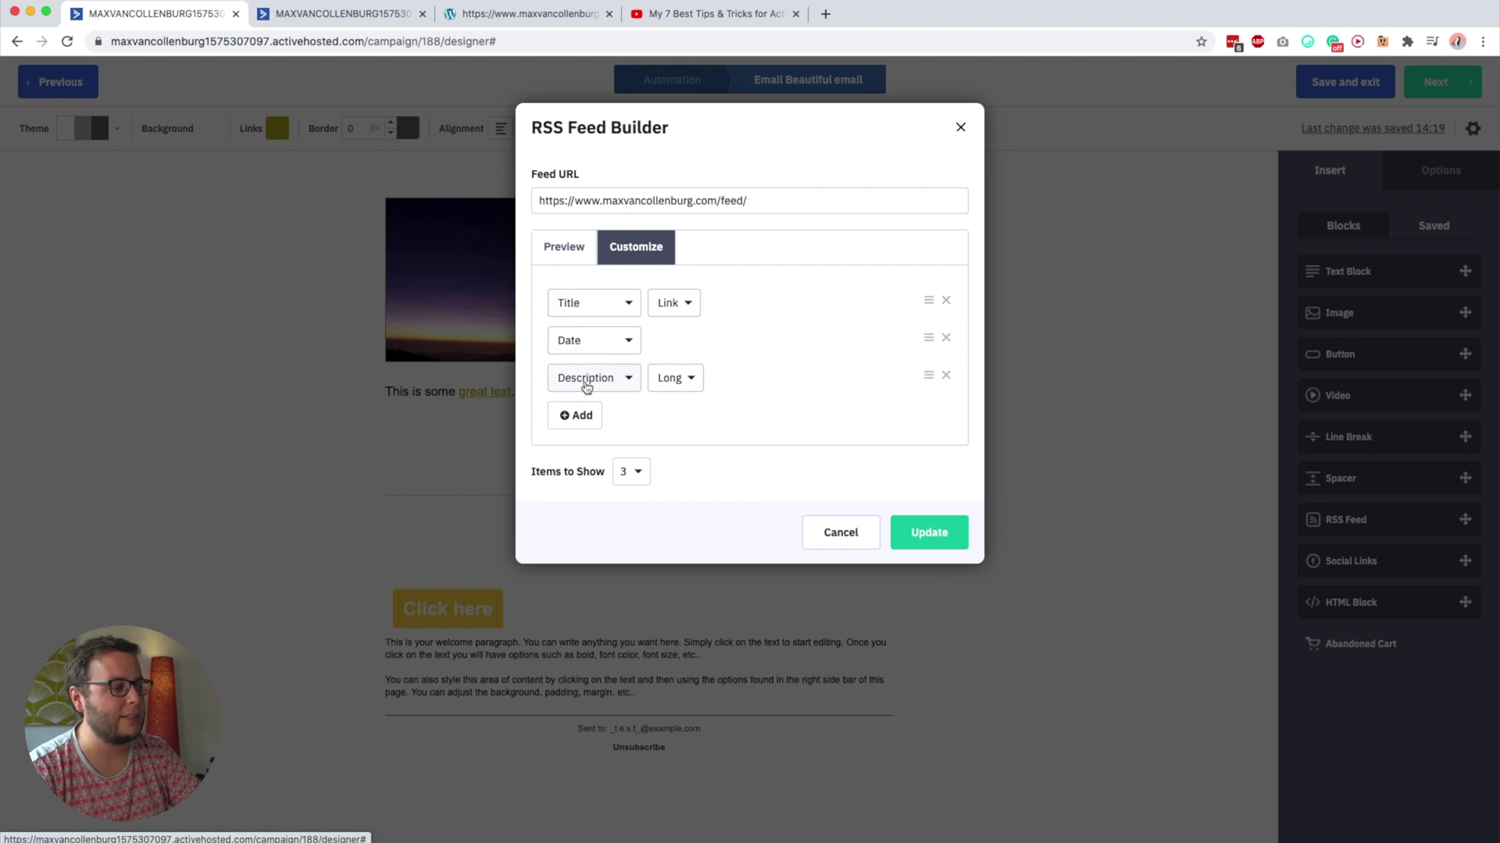
{"action": "left_click", "coordinate": [664, 378]}
{"action": "left_click", "coordinate": [681, 415]}
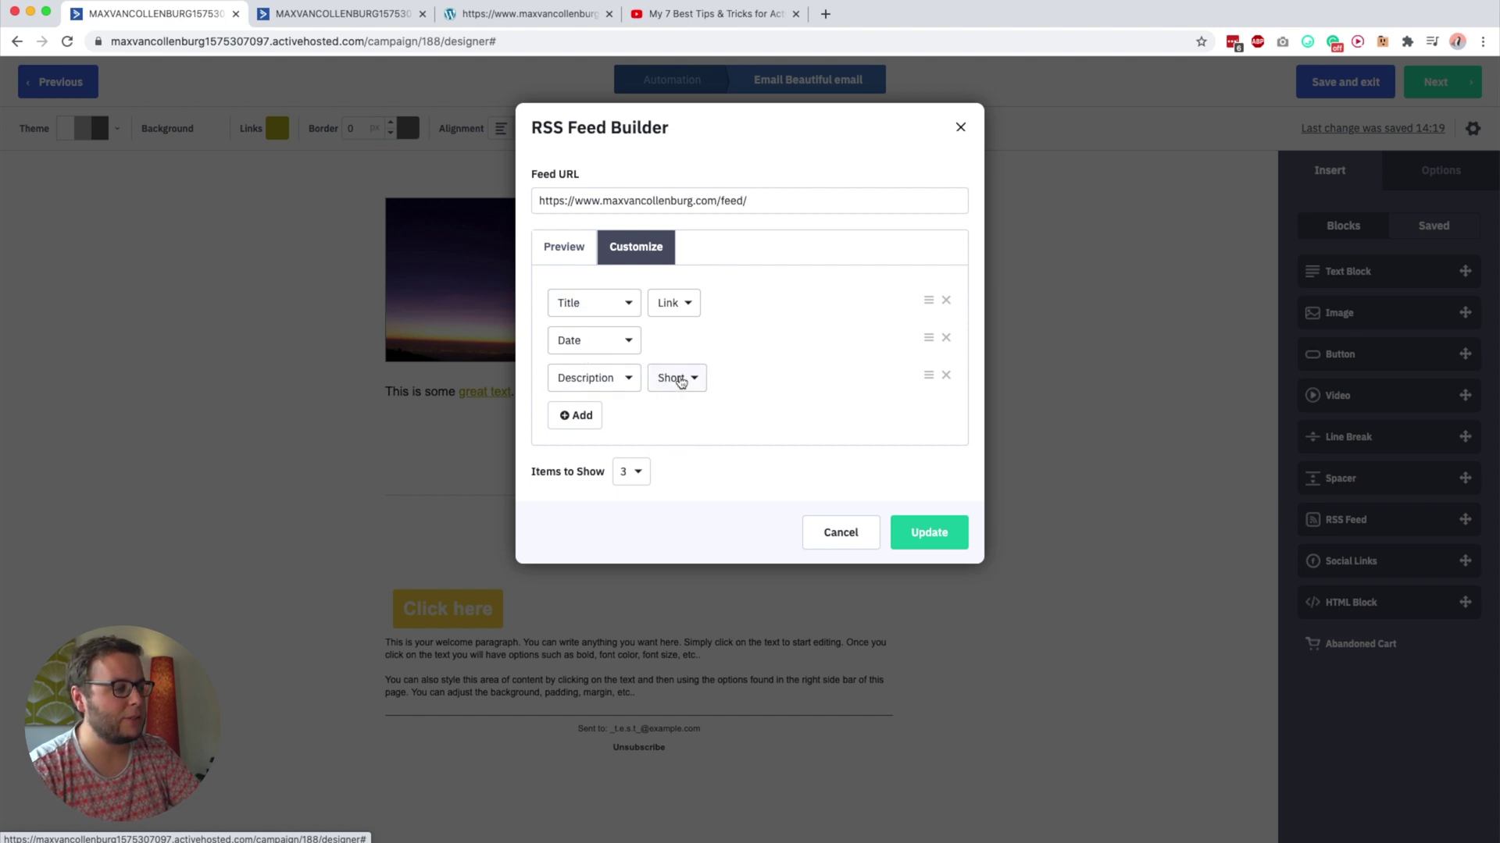
{"action": "left_click", "coordinate": [926, 531]}
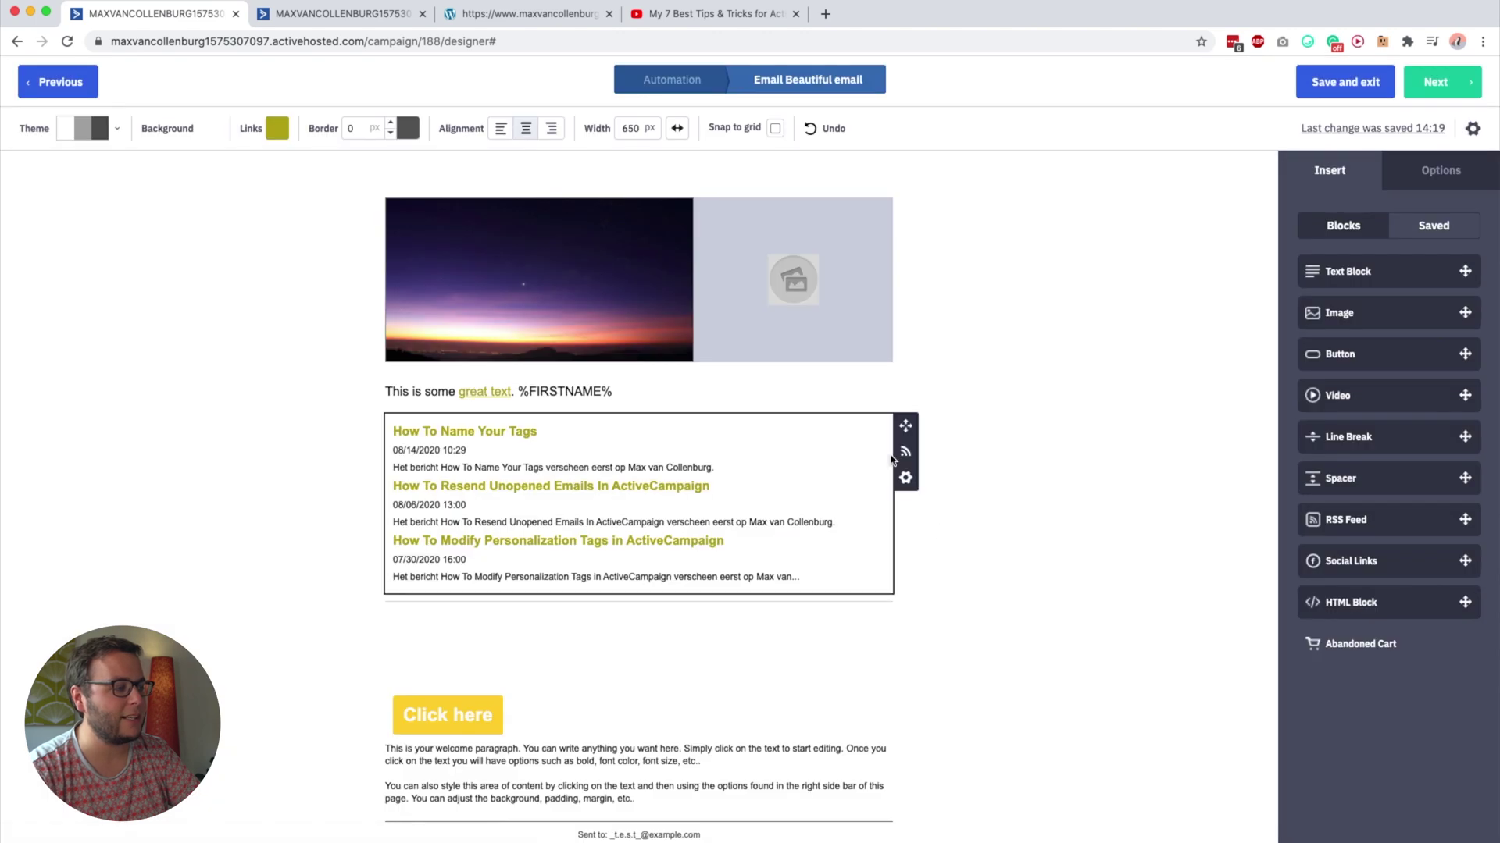
Reopen the RSS feed's customization, remove the Date and Description fields, and update the block
{"action": "left_click", "coordinate": [904, 452]}
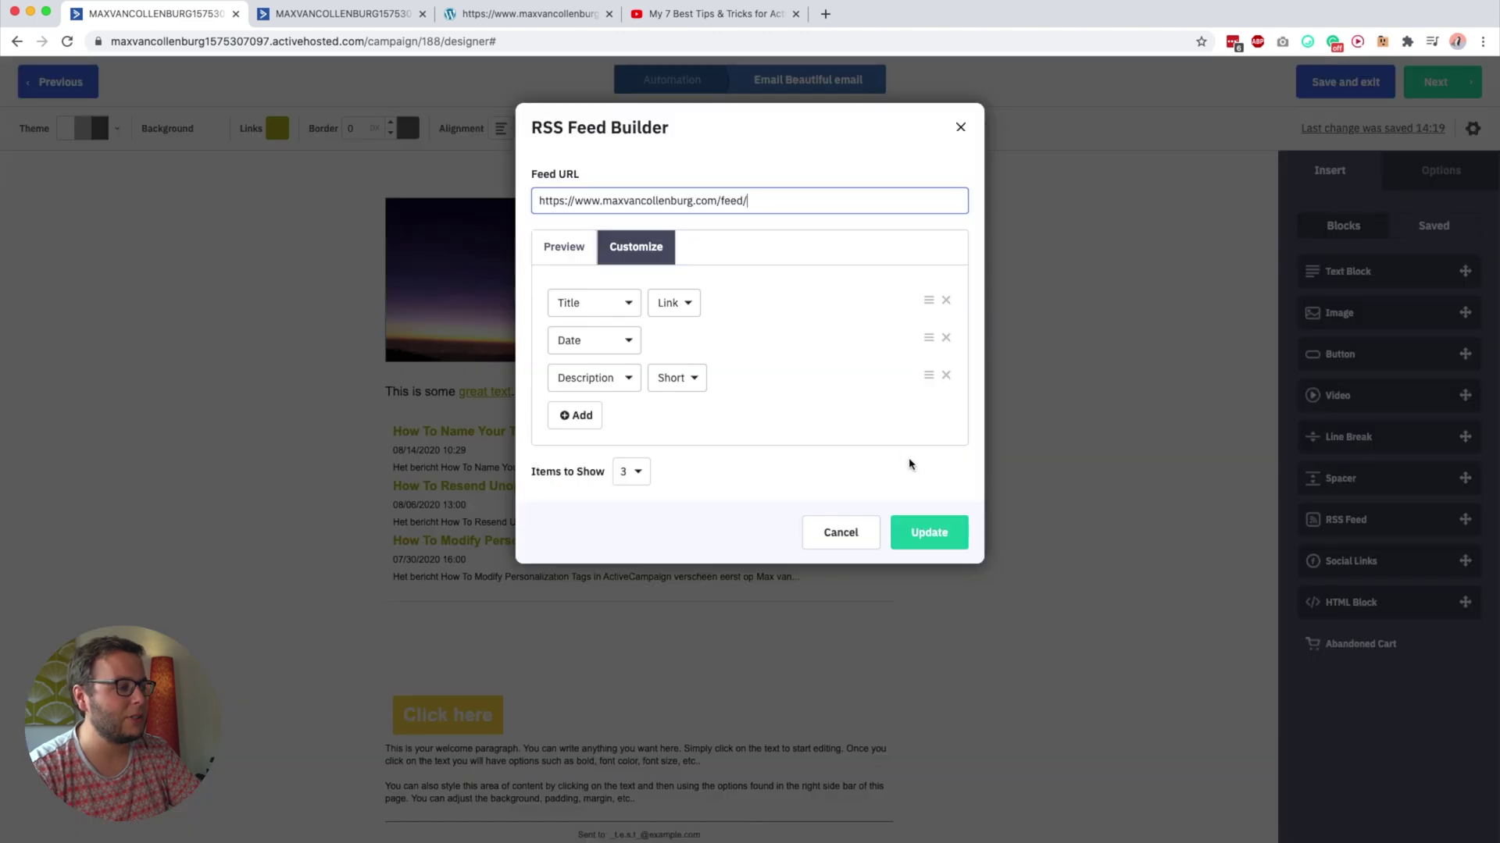
{"action": "left_click", "coordinate": [946, 338]}
{"action": "left_click", "coordinate": [945, 340]}
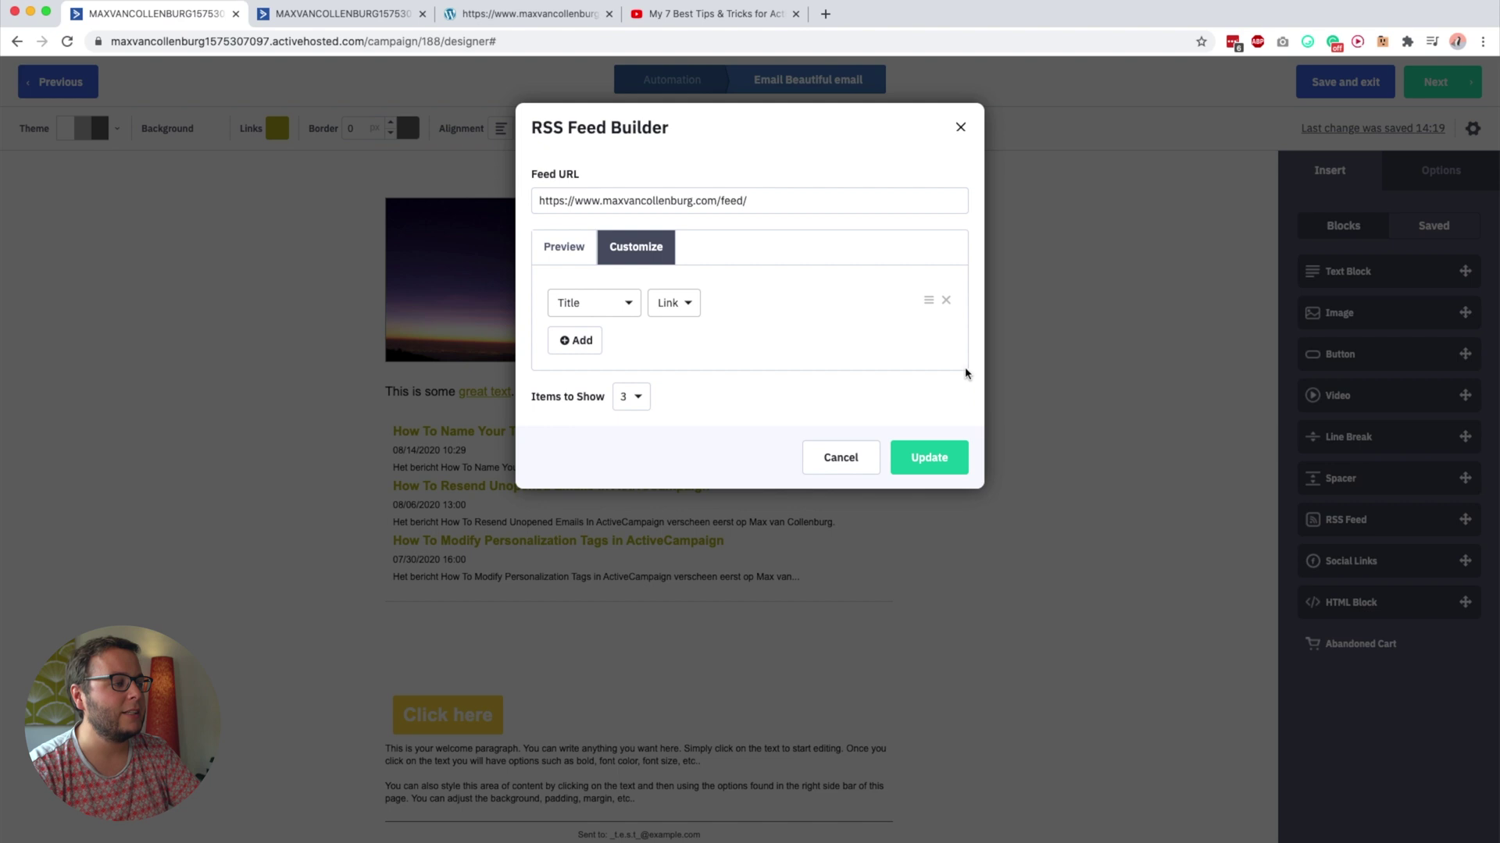
{"action": "left_click", "coordinate": [945, 457]}
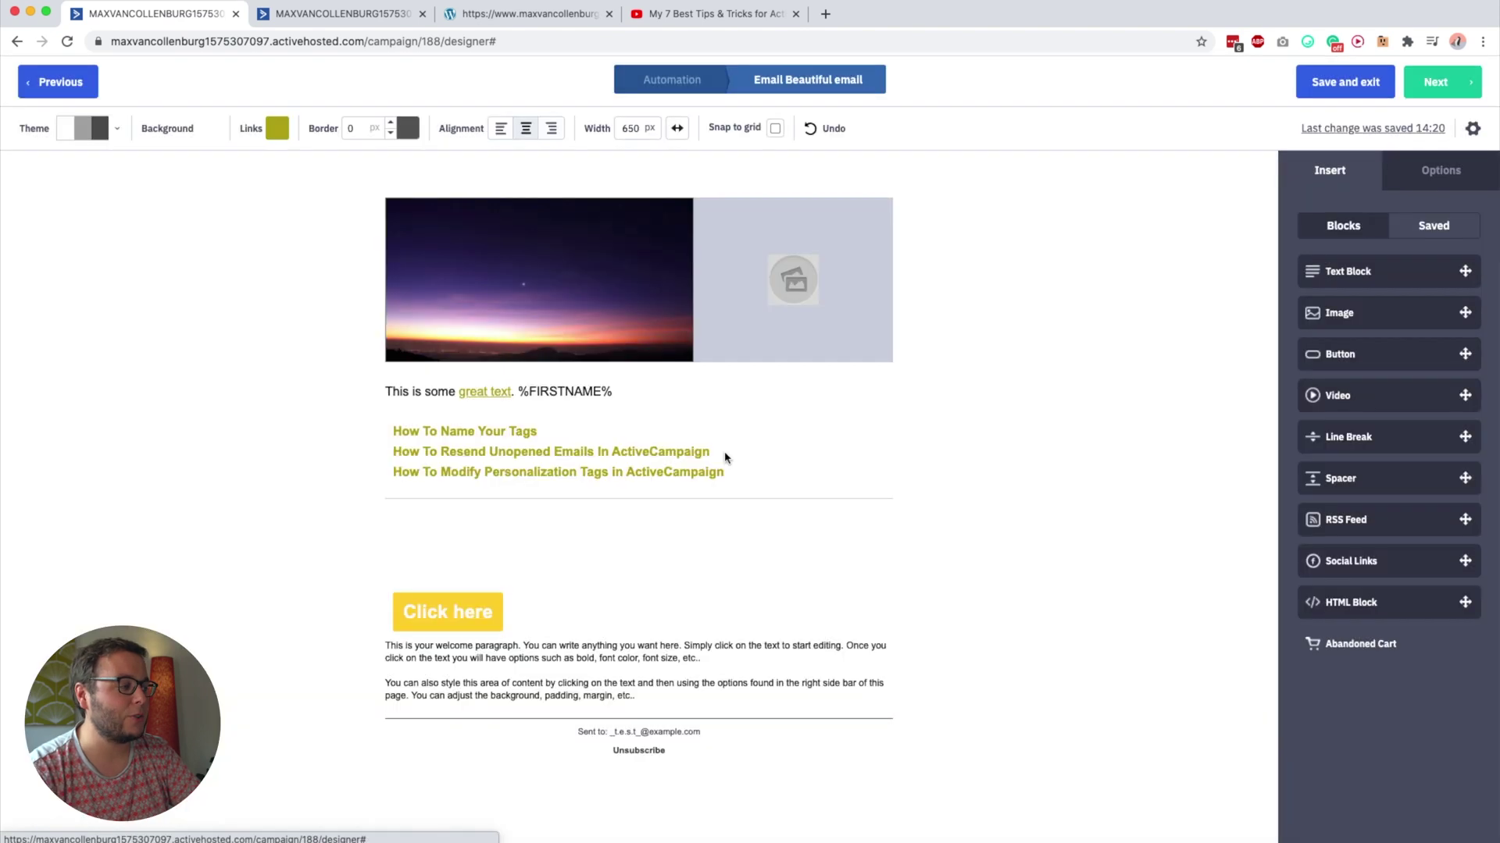
Set the RSS feed block's margin and padding to 0 px on all sides
{"action": "left_click", "coordinate": [492, 444]}
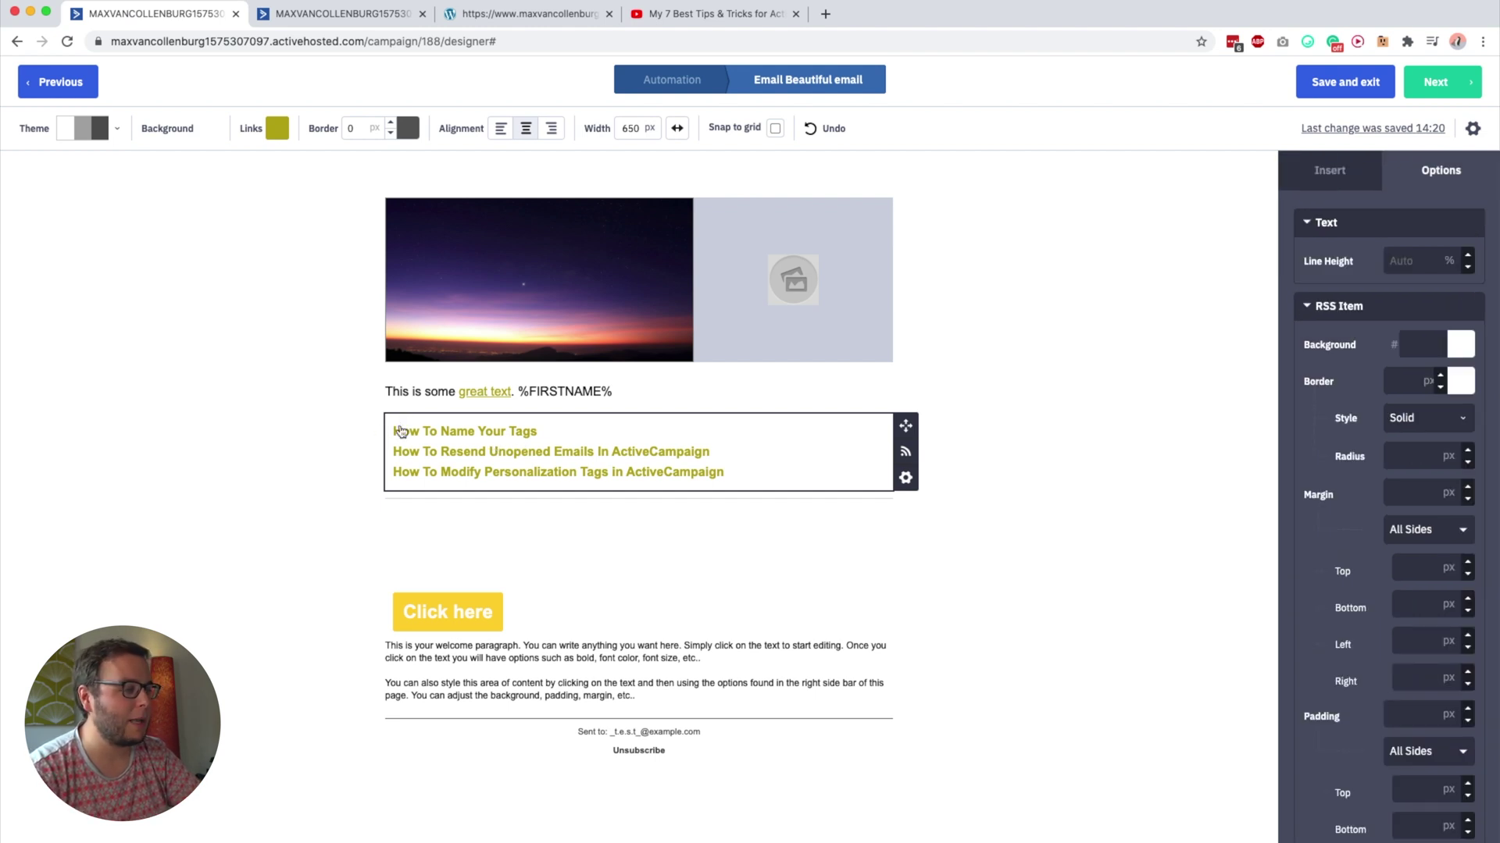
{"action": "scroll", "coordinate": [1386, 534], "scroll_direction": "down", "scroll_amount": 4}
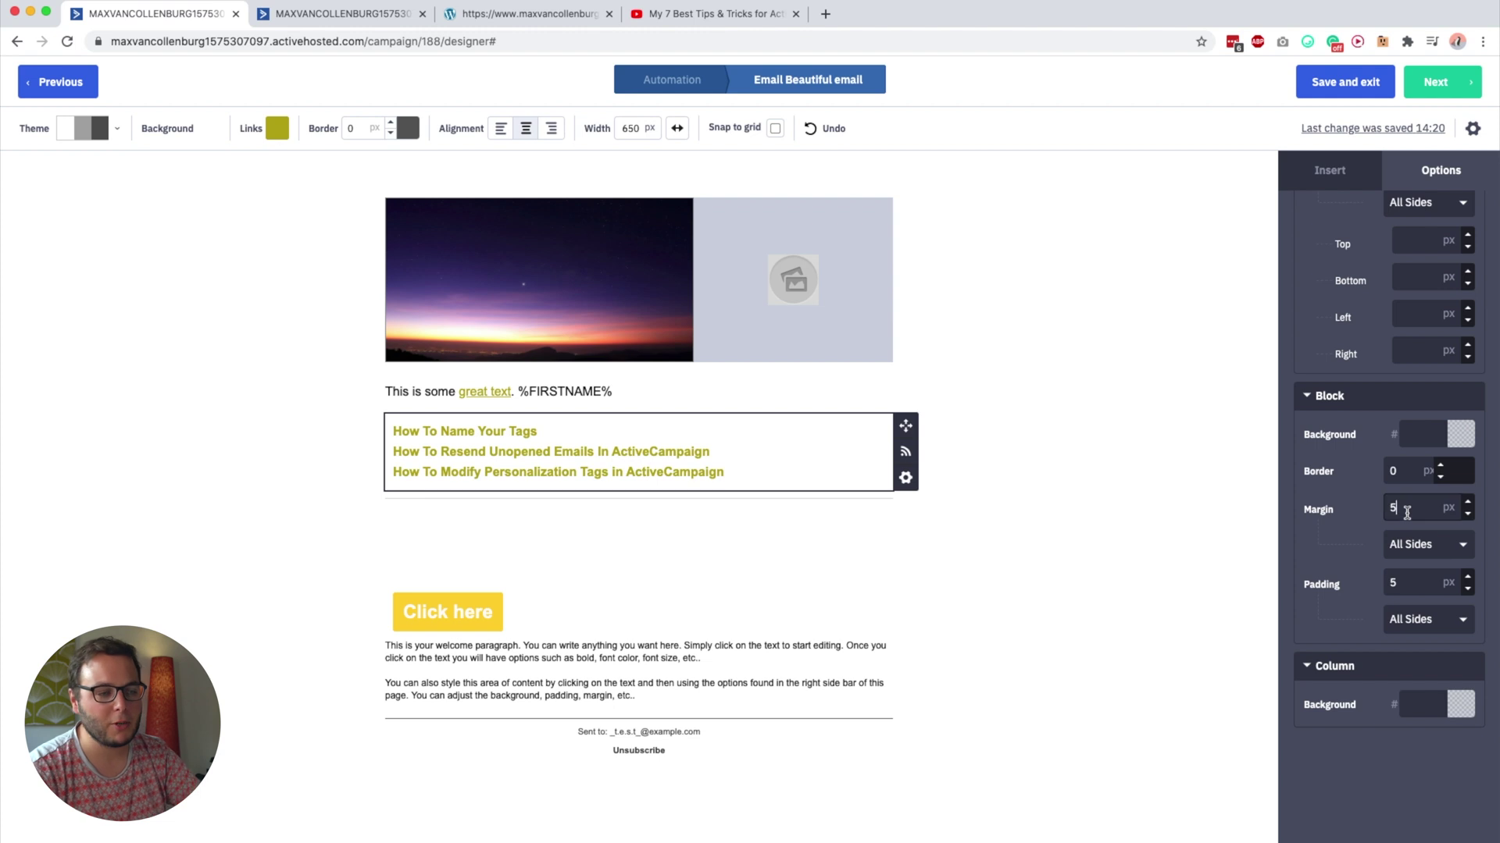
{"action": "double_click", "coordinate": [1406, 512]}
{"action": "type", "text": "0"}
{"action": "double_click", "coordinate": [1406, 582]}
{"action": "type", "text": "0"}
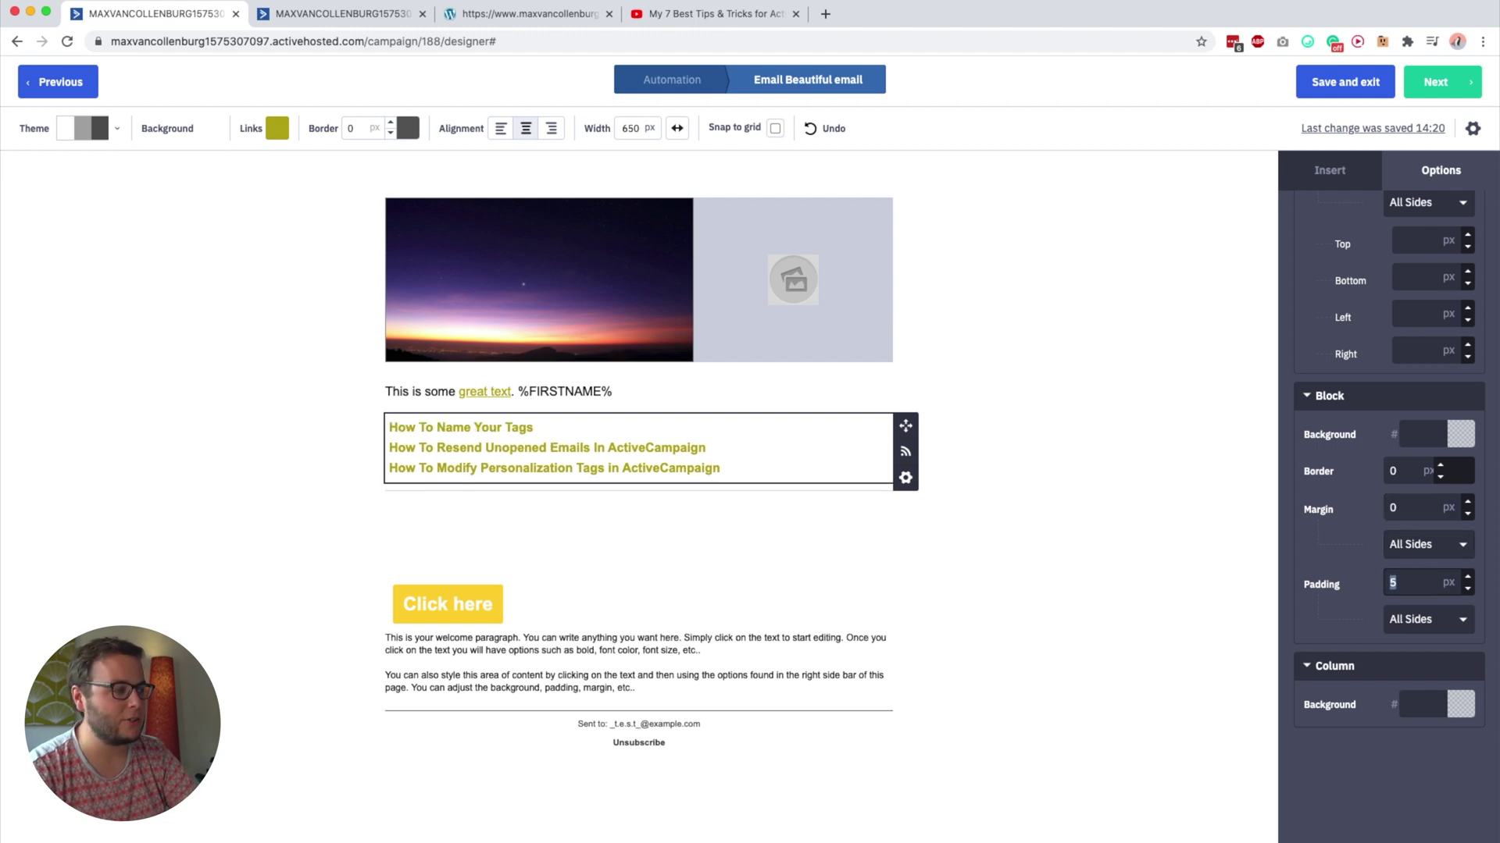
{"action": "left_click", "coordinate": [1041, 459]}
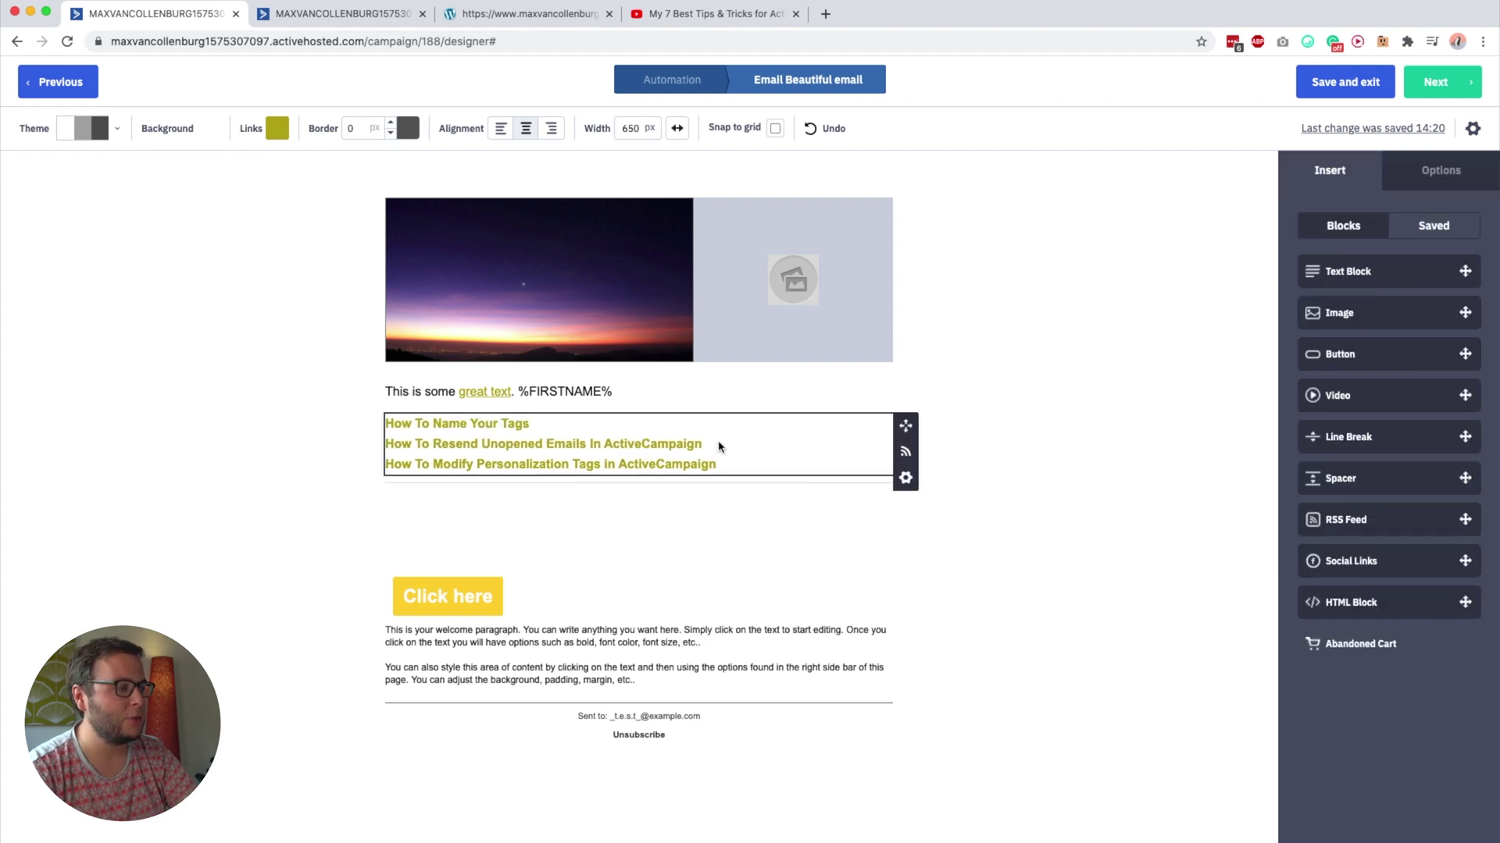
Delete the RSS feed block from the email
{"action": "left_click", "coordinate": [900, 480]}
{"action": "left_click", "coordinate": [816, 566]}
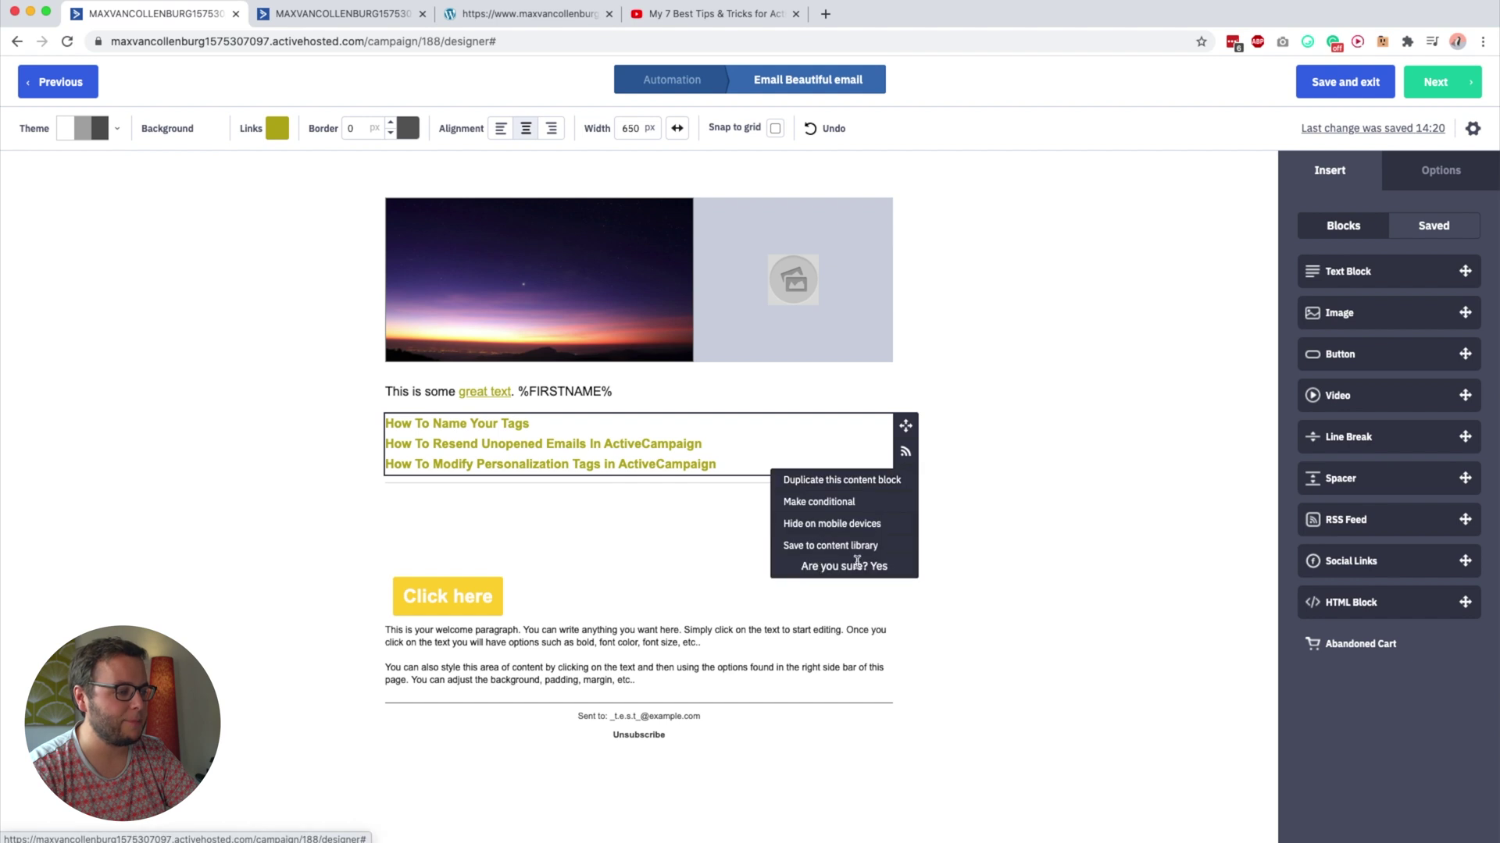
{"action": "left_click", "coordinate": [879, 567]}
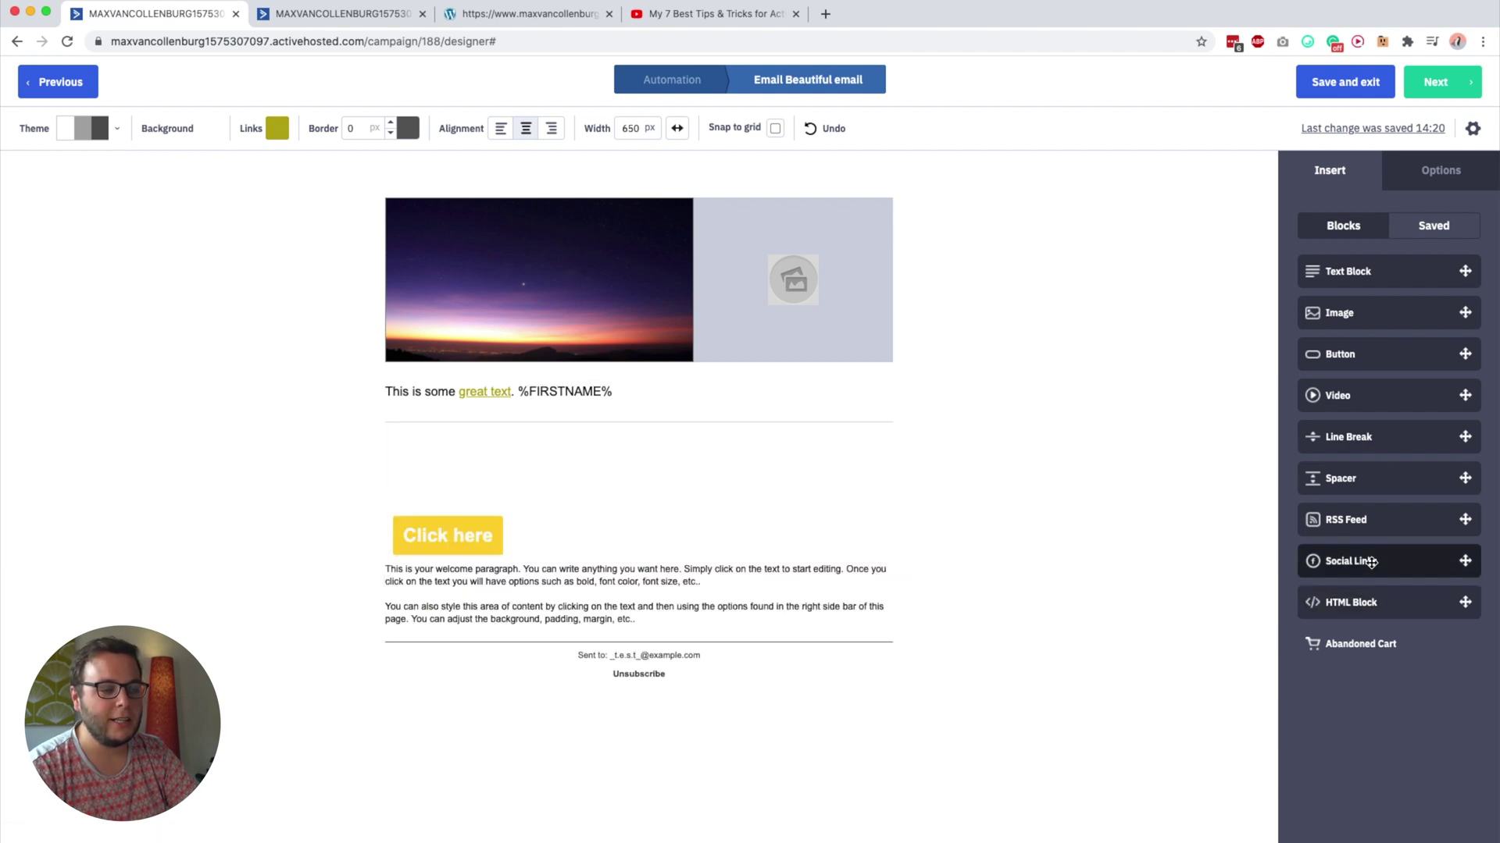
Insert a social links block below the welcome paragraph, turn off Twitter, LinkedIn, Google+, YouTube, Instagram, Tumblr and Patreon, and close the builder without saving
{"action": "left_click_drag", "start_coordinate": [1366, 563], "coordinate": [668, 609]}
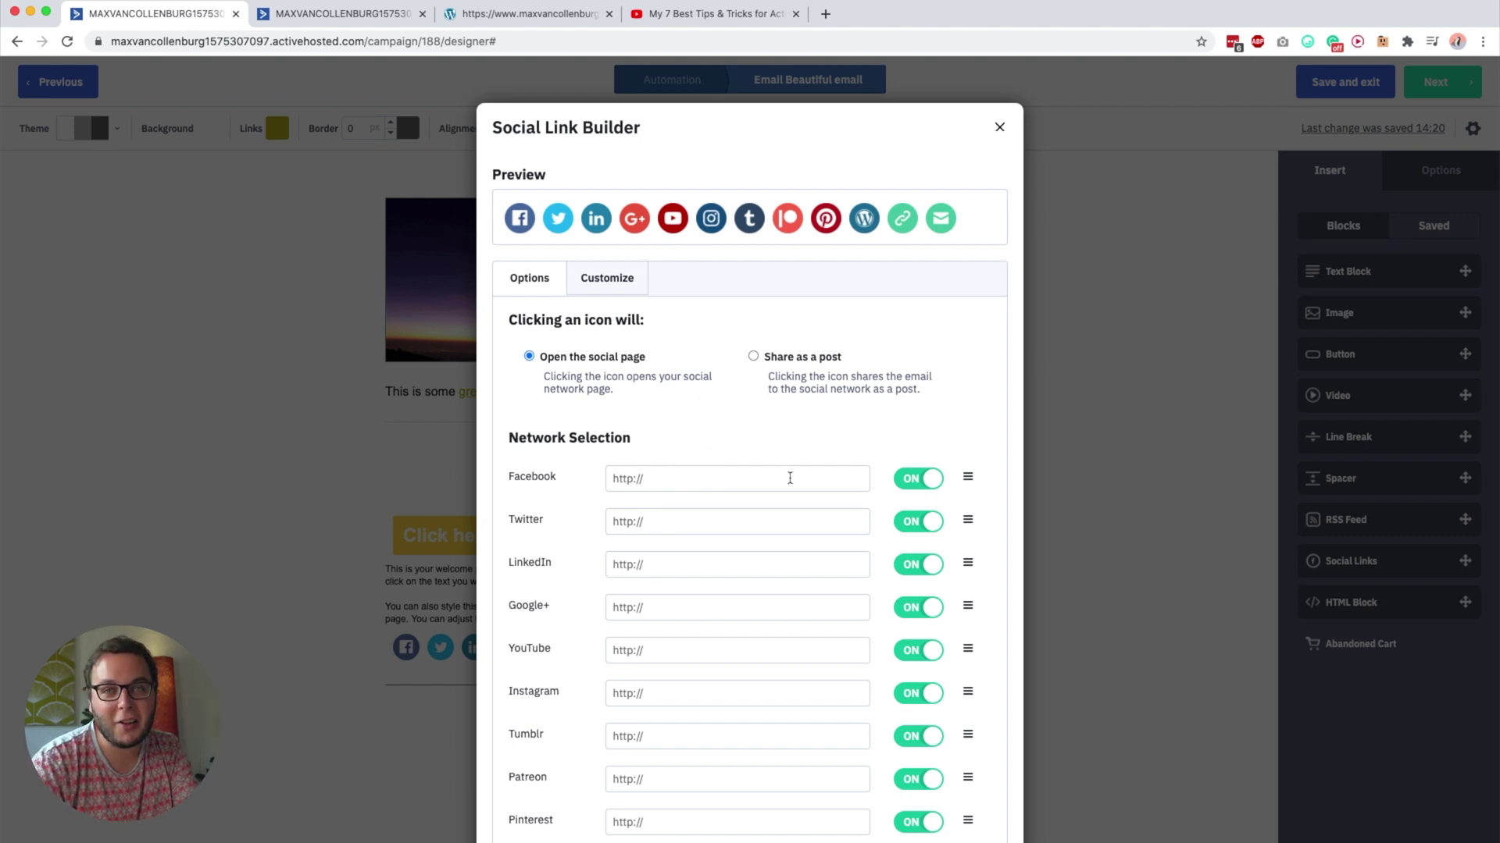
{"action": "left_click", "coordinate": [916, 523]}
{"action": "left_click", "coordinate": [910, 565]}
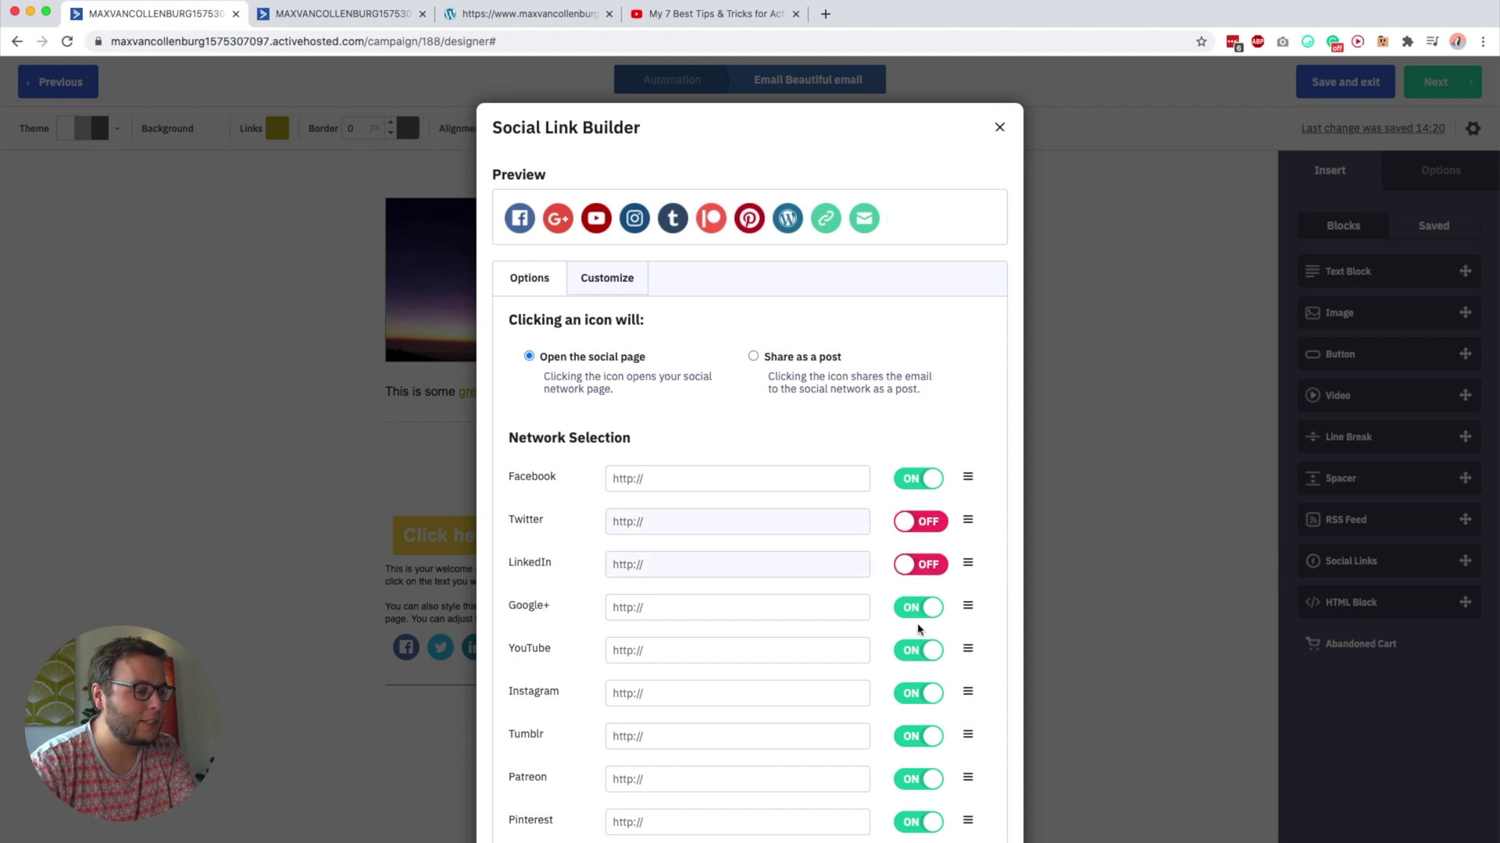
{"action": "left_click", "coordinate": [918, 610]}
{"action": "left_click", "coordinate": [918, 650]}
{"action": "left_click", "coordinate": [927, 694]}
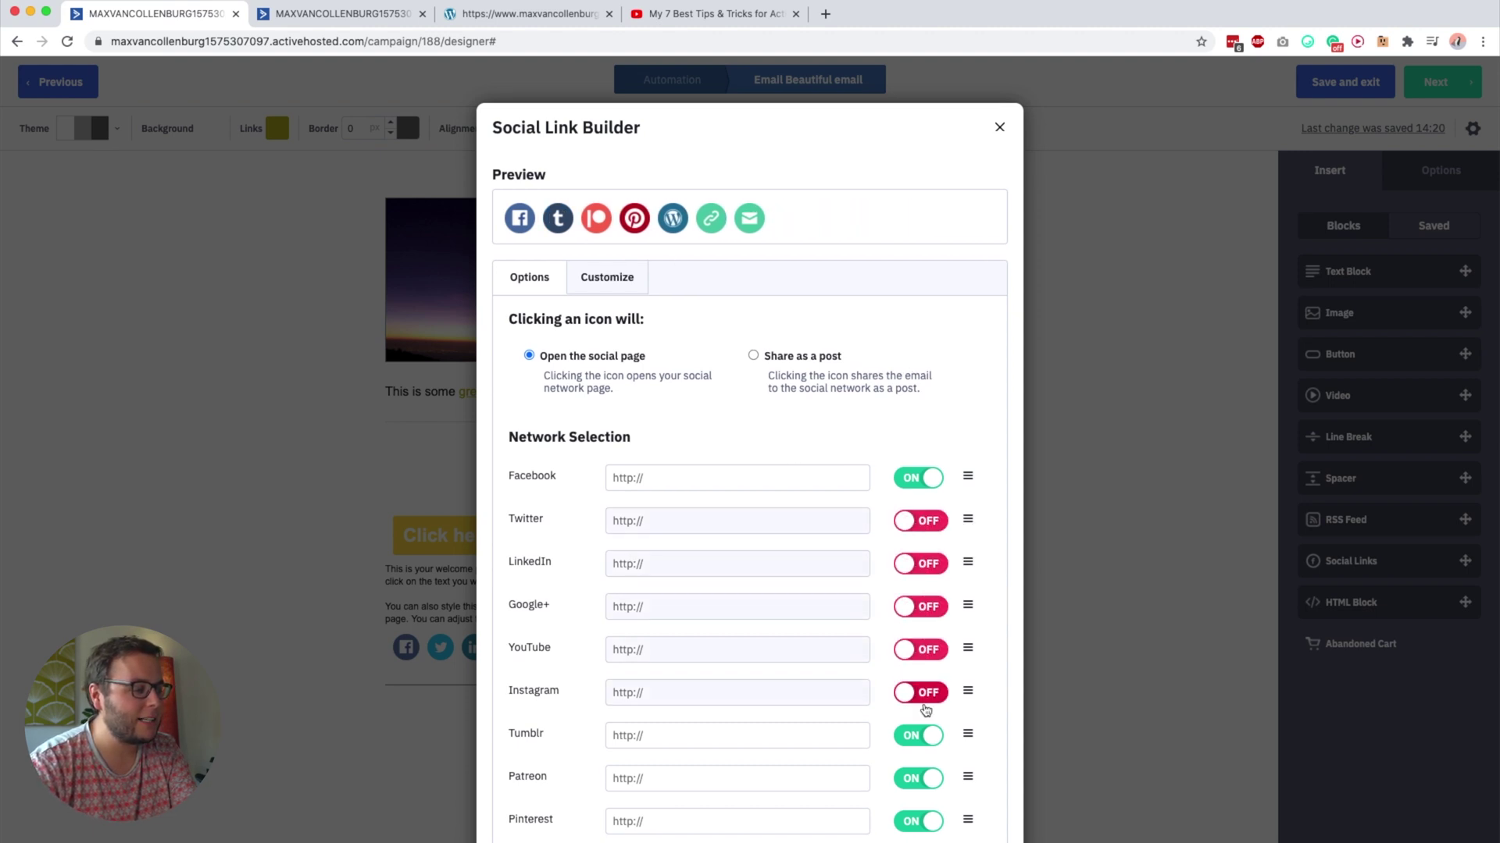
{"action": "left_click", "coordinate": [915, 781]}
{"action": "left_click", "coordinate": [916, 737]}
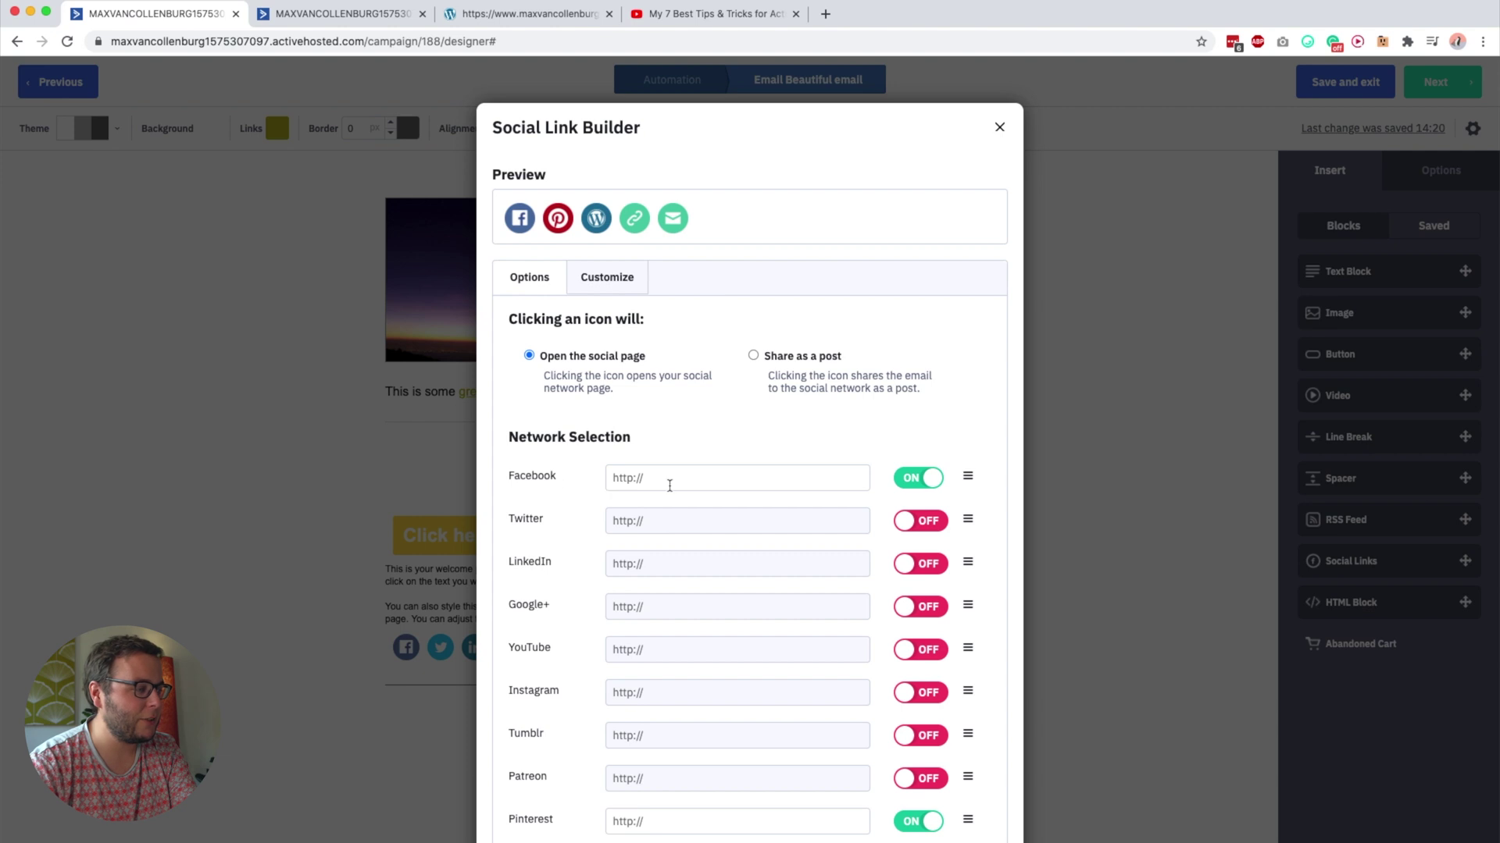
{"action": "left_click", "coordinate": [999, 125]}
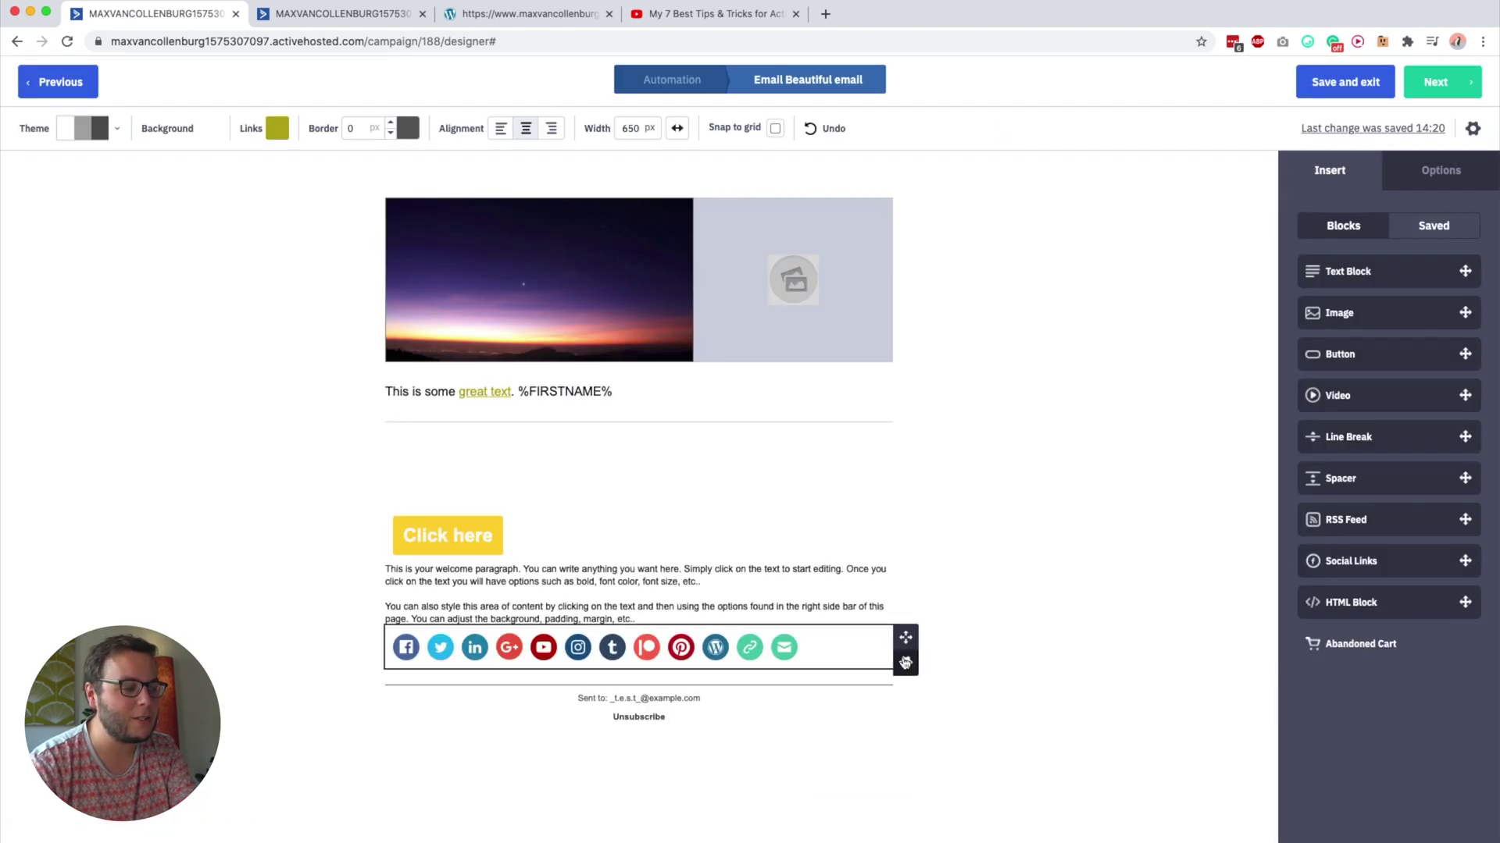
Delete the social links block below the welcome paragraph
{"action": "left_click", "coordinate": [905, 662]}
{"action": "left_click", "coordinate": [817, 777]}
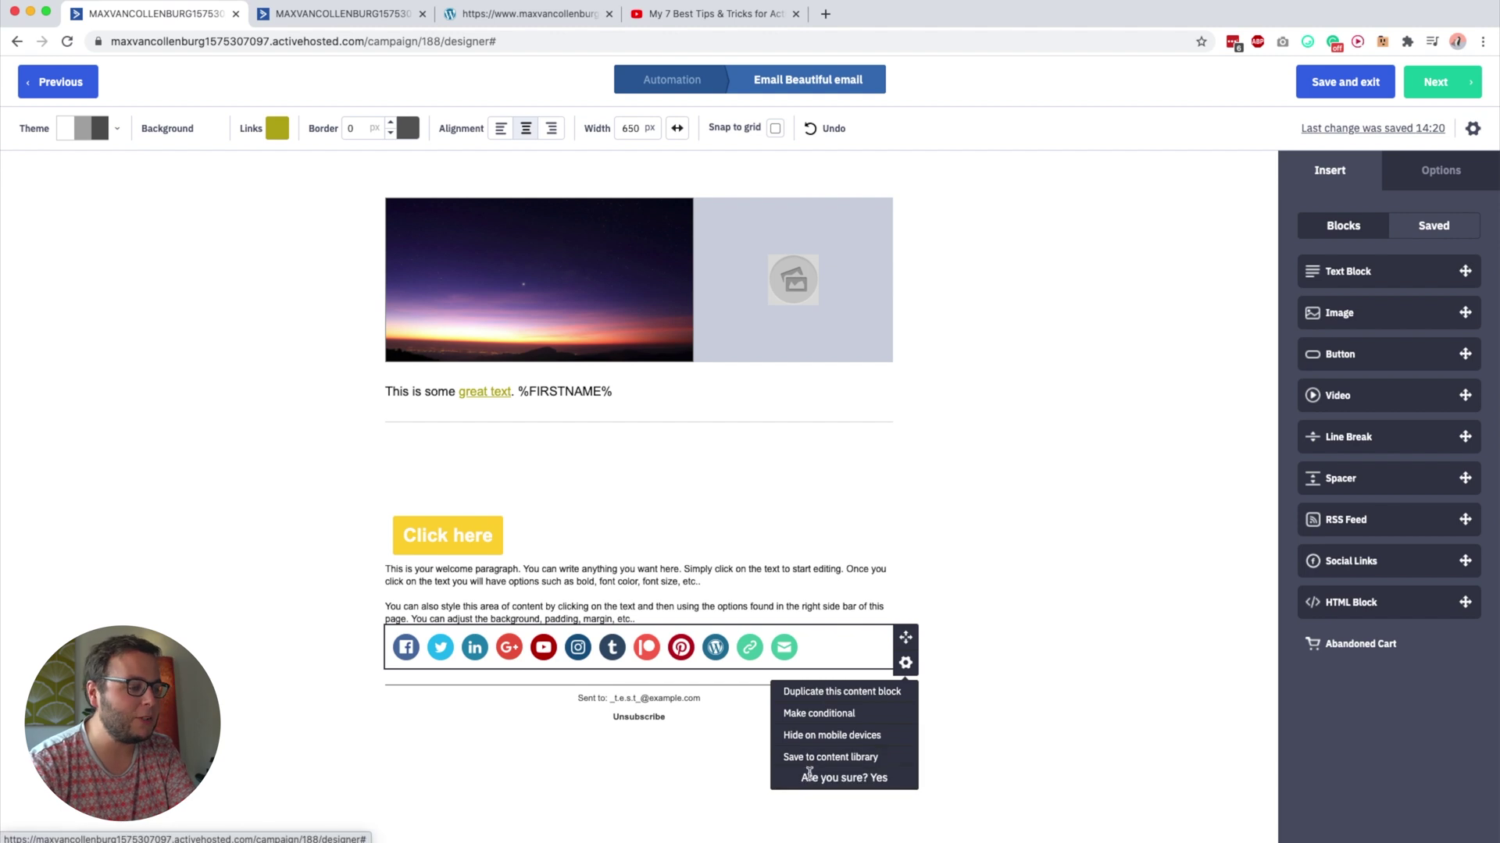
{"action": "left_click", "coordinate": [889, 778]}
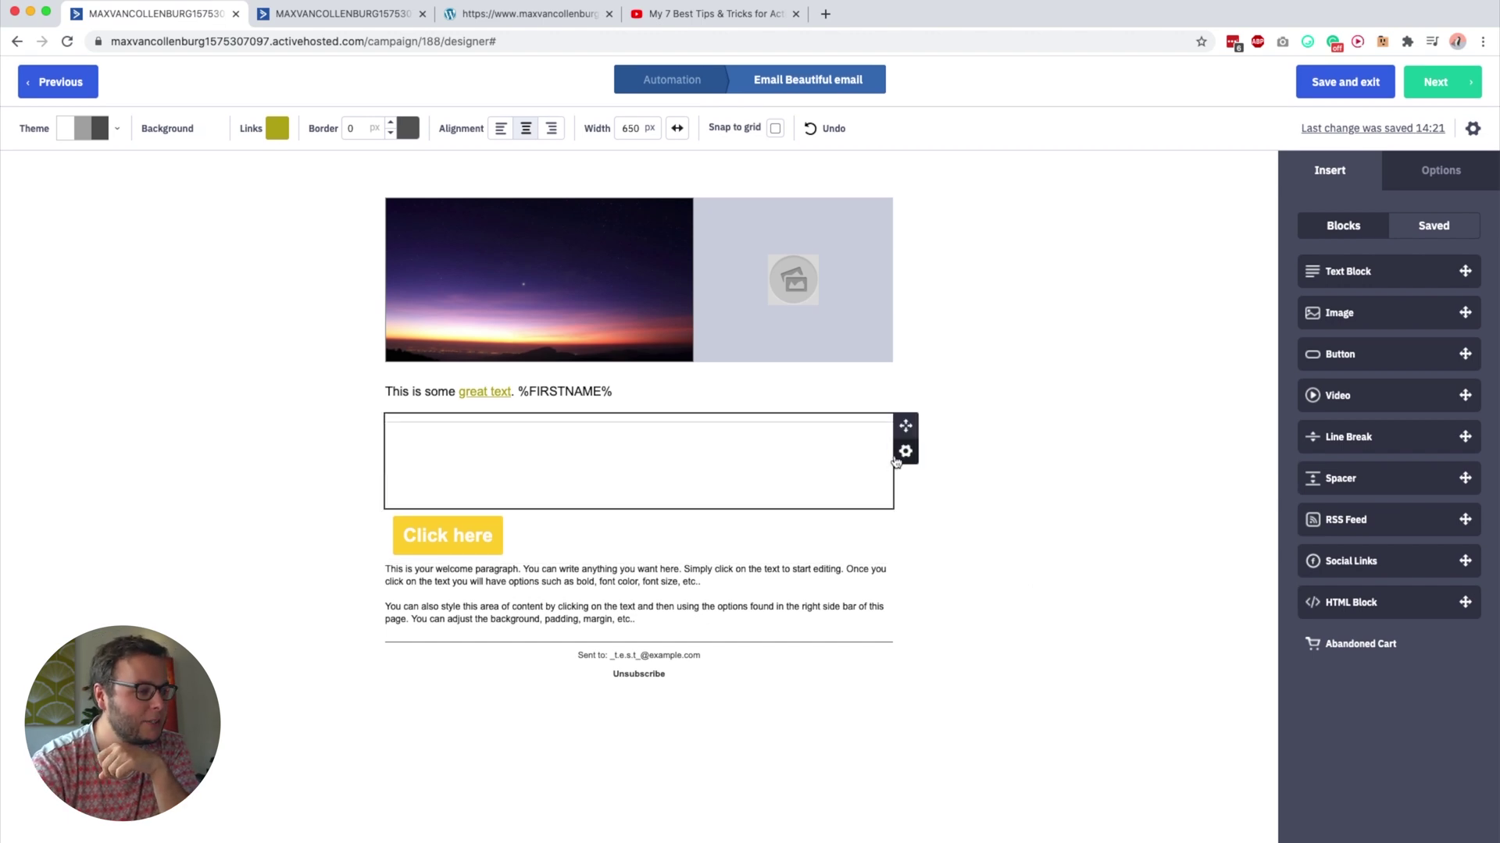
Delete the line break block above the button
{"action": "left_click", "coordinate": [905, 452]}
{"action": "left_click", "coordinate": [841, 565]}
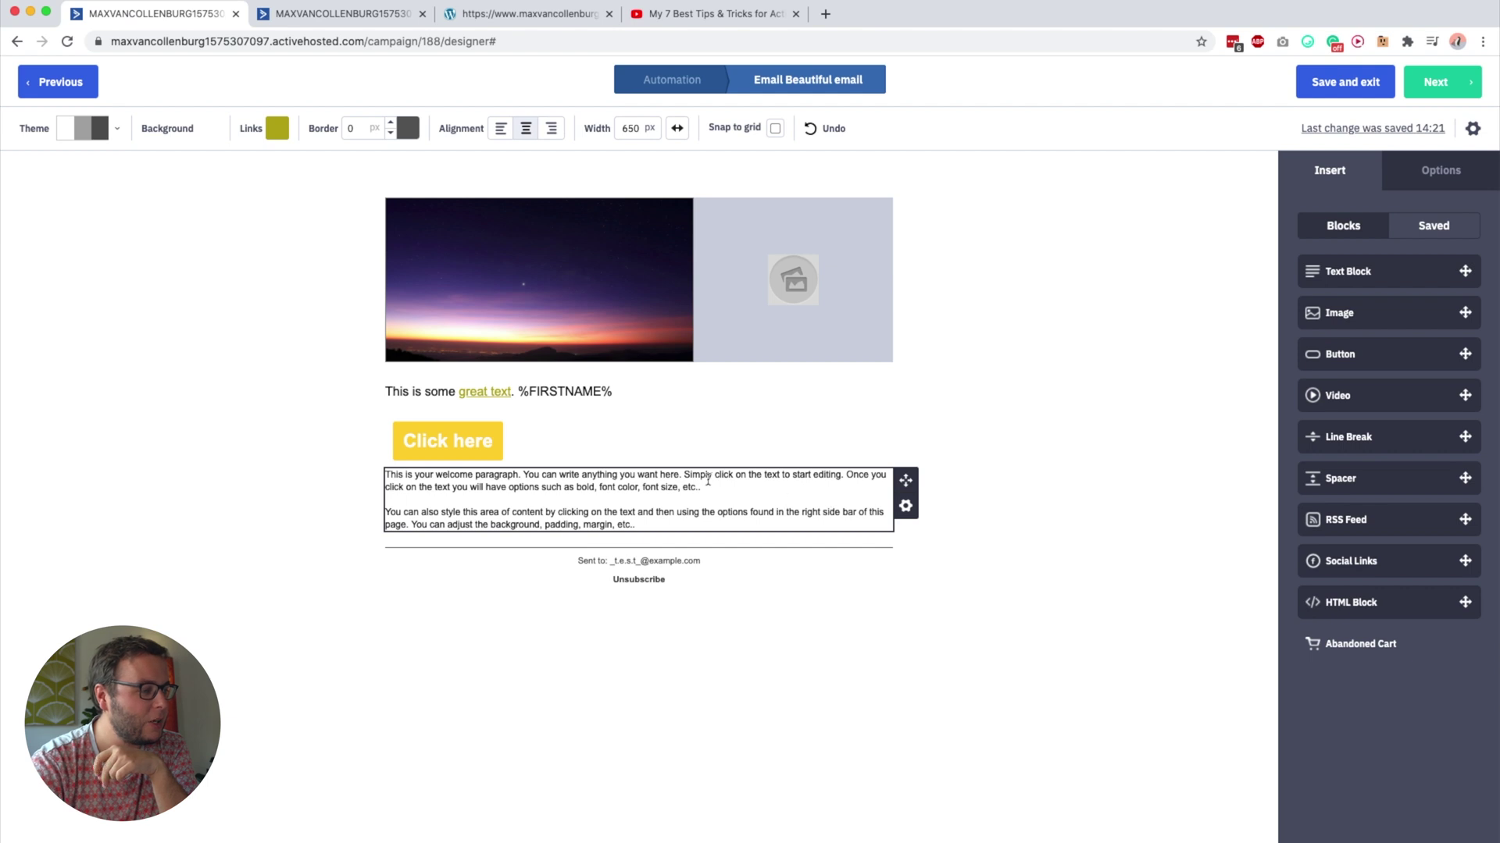
Examine the welcome paragraph block's actions and the library of saved content blocks
{"action": "left_click", "coordinate": [903, 510]}
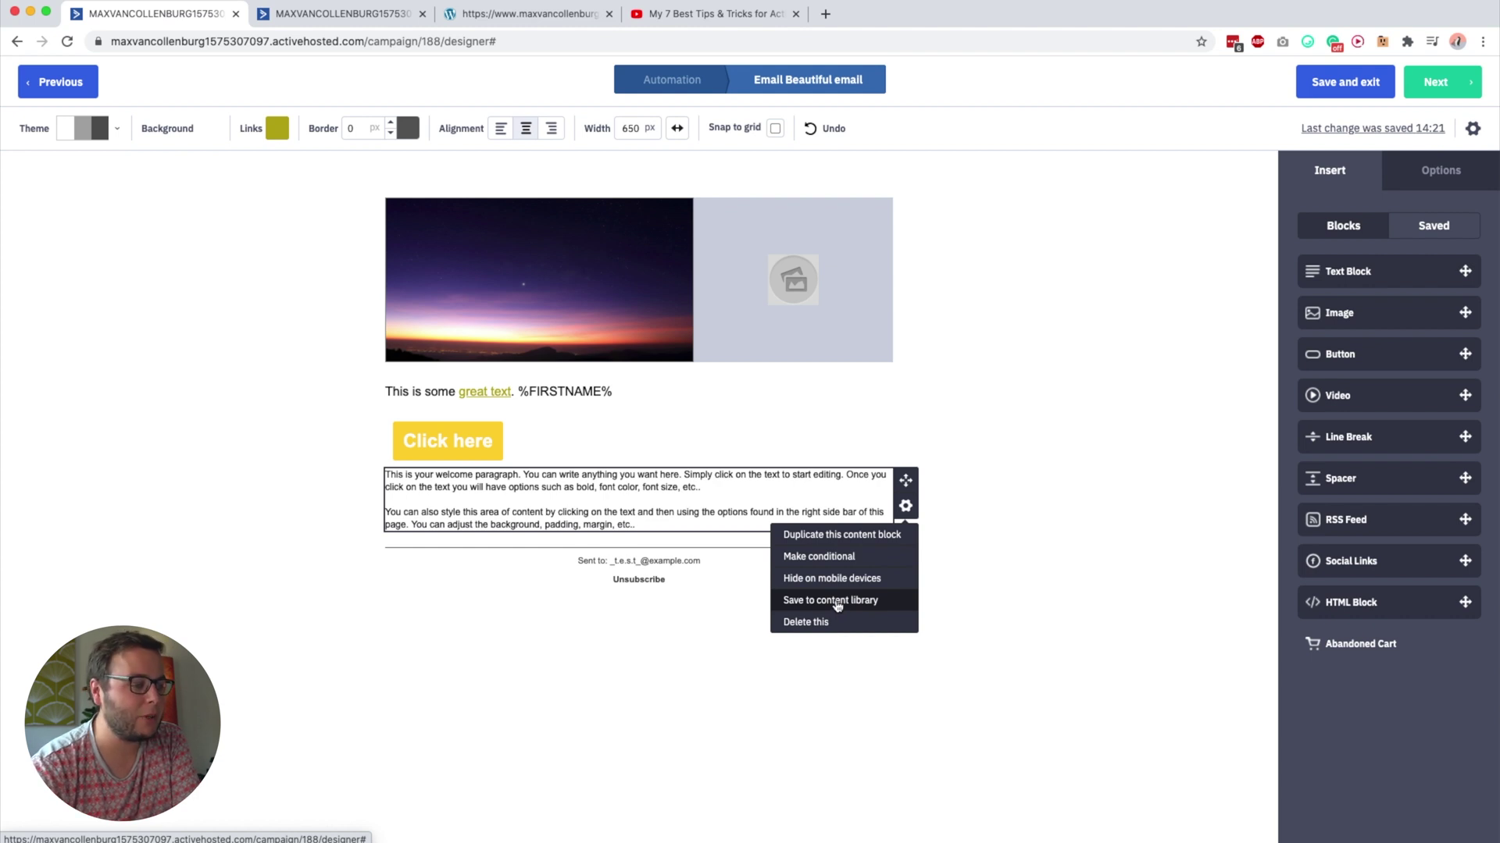
{"action": "left_click", "coordinate": [1415, 229]}
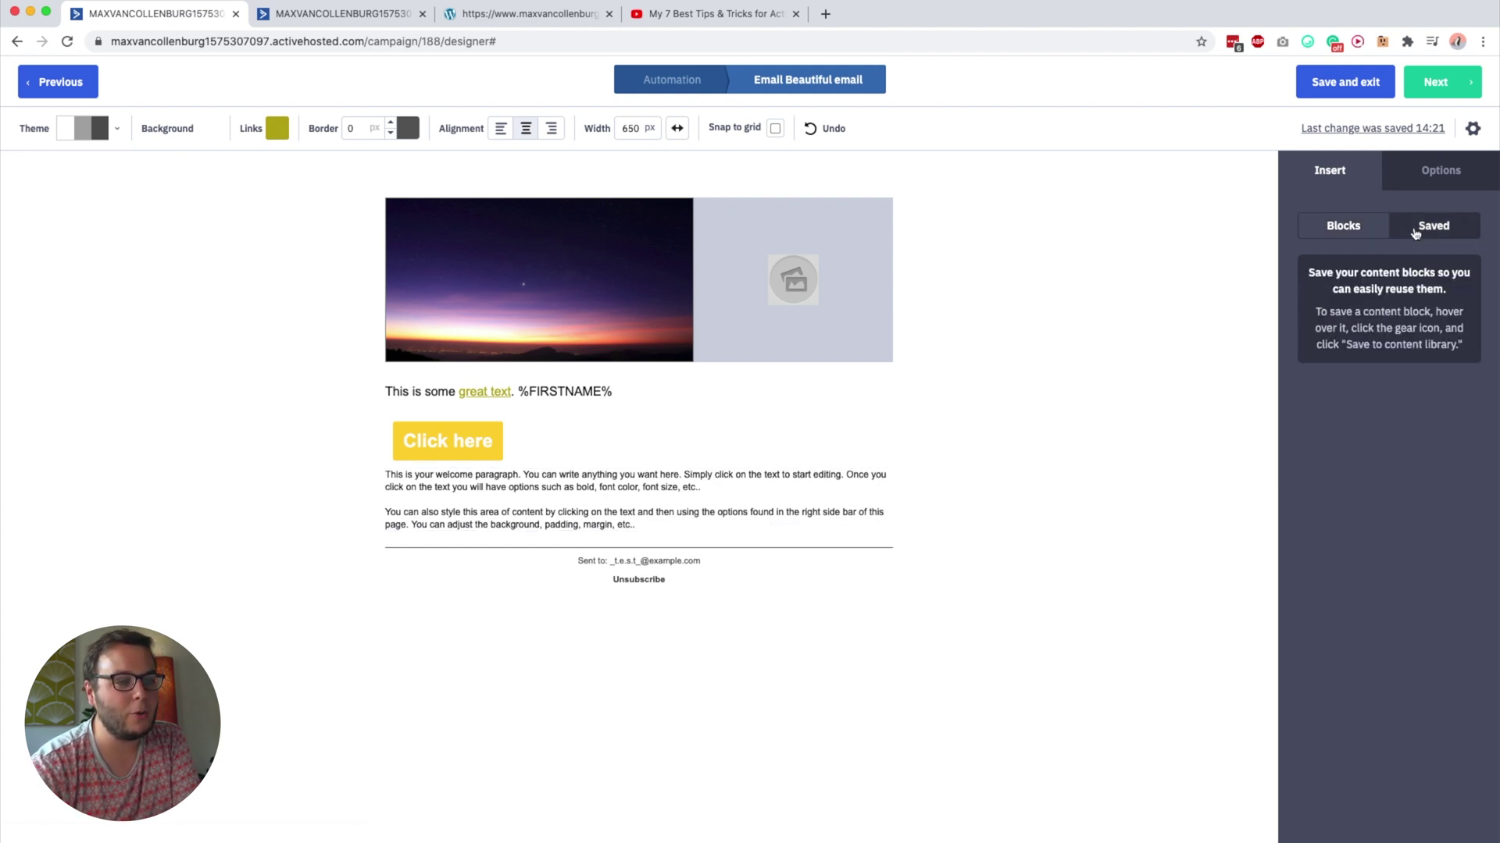
{"action": "left_click", "coordinate": [1367, 223]}
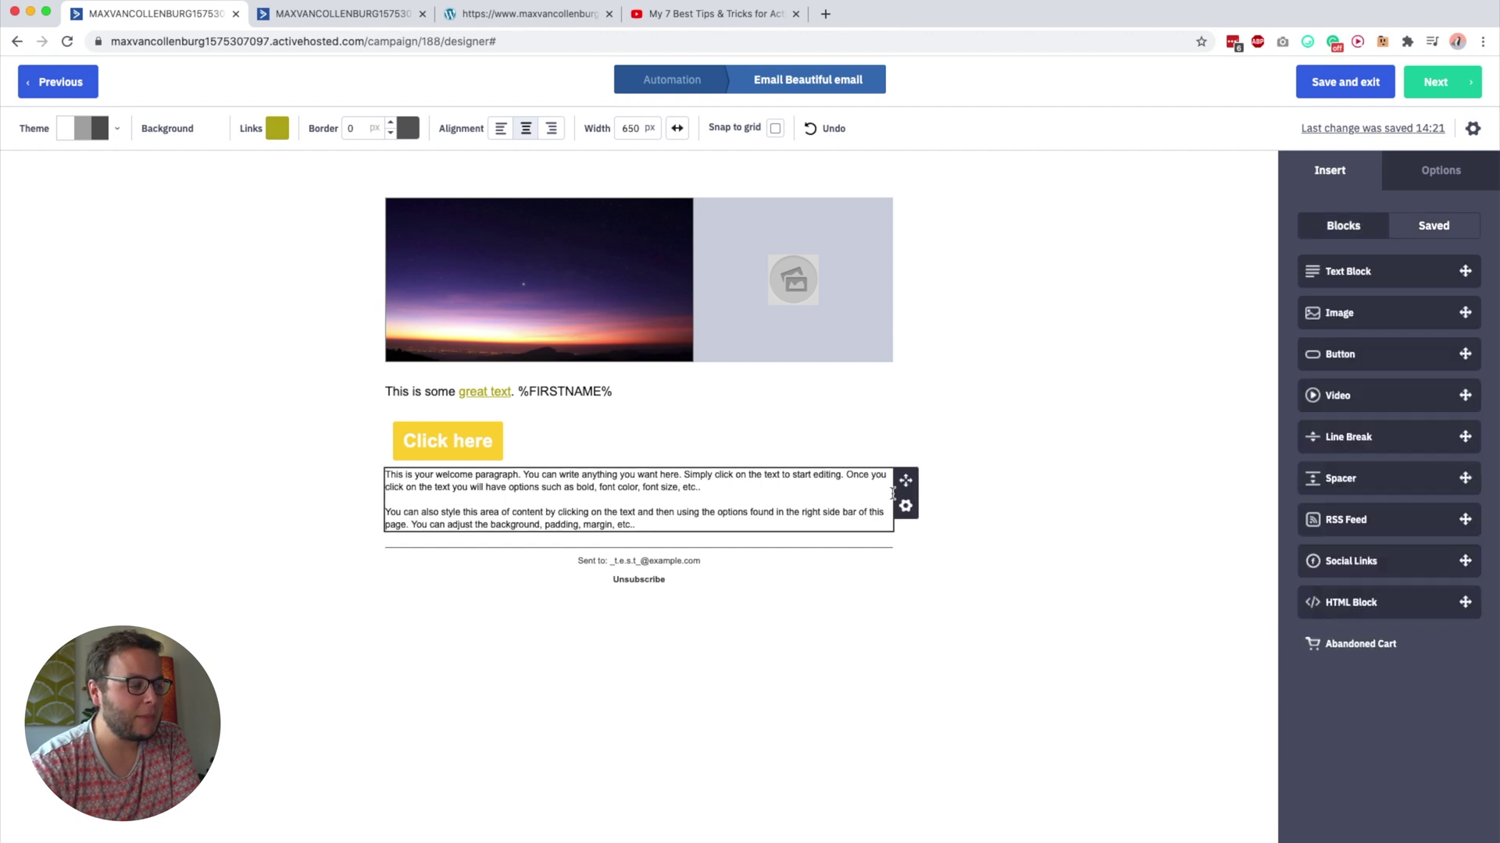
Try making the welcome paragraph block conditional with a Tag Exists condition, and close the settings without applying it
{"action": "left_click", "coordinate": [905, 505]}
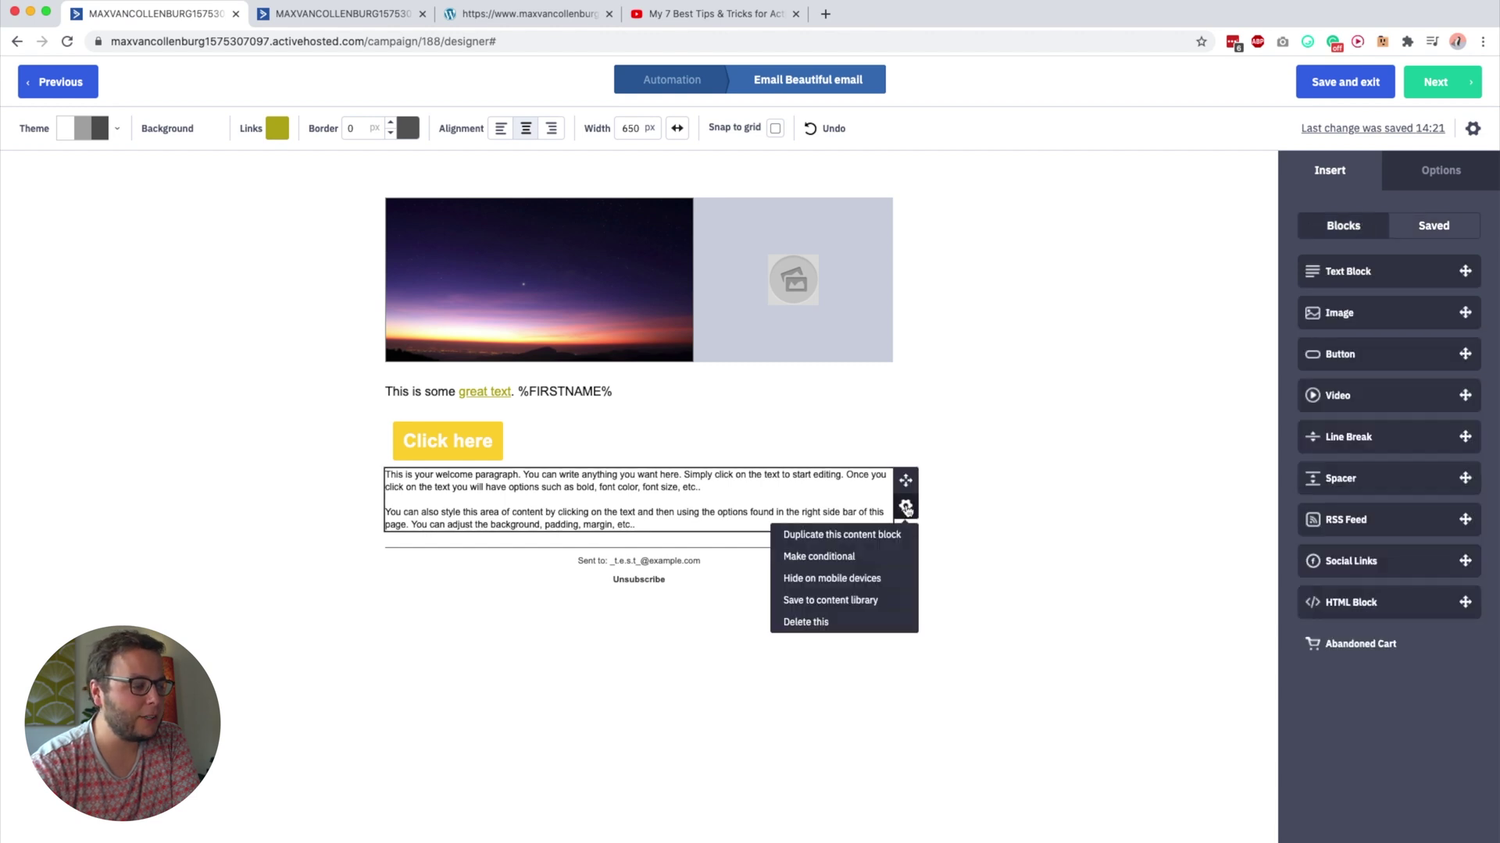
{"action": "left_click", "coordinate": [803, 557]}
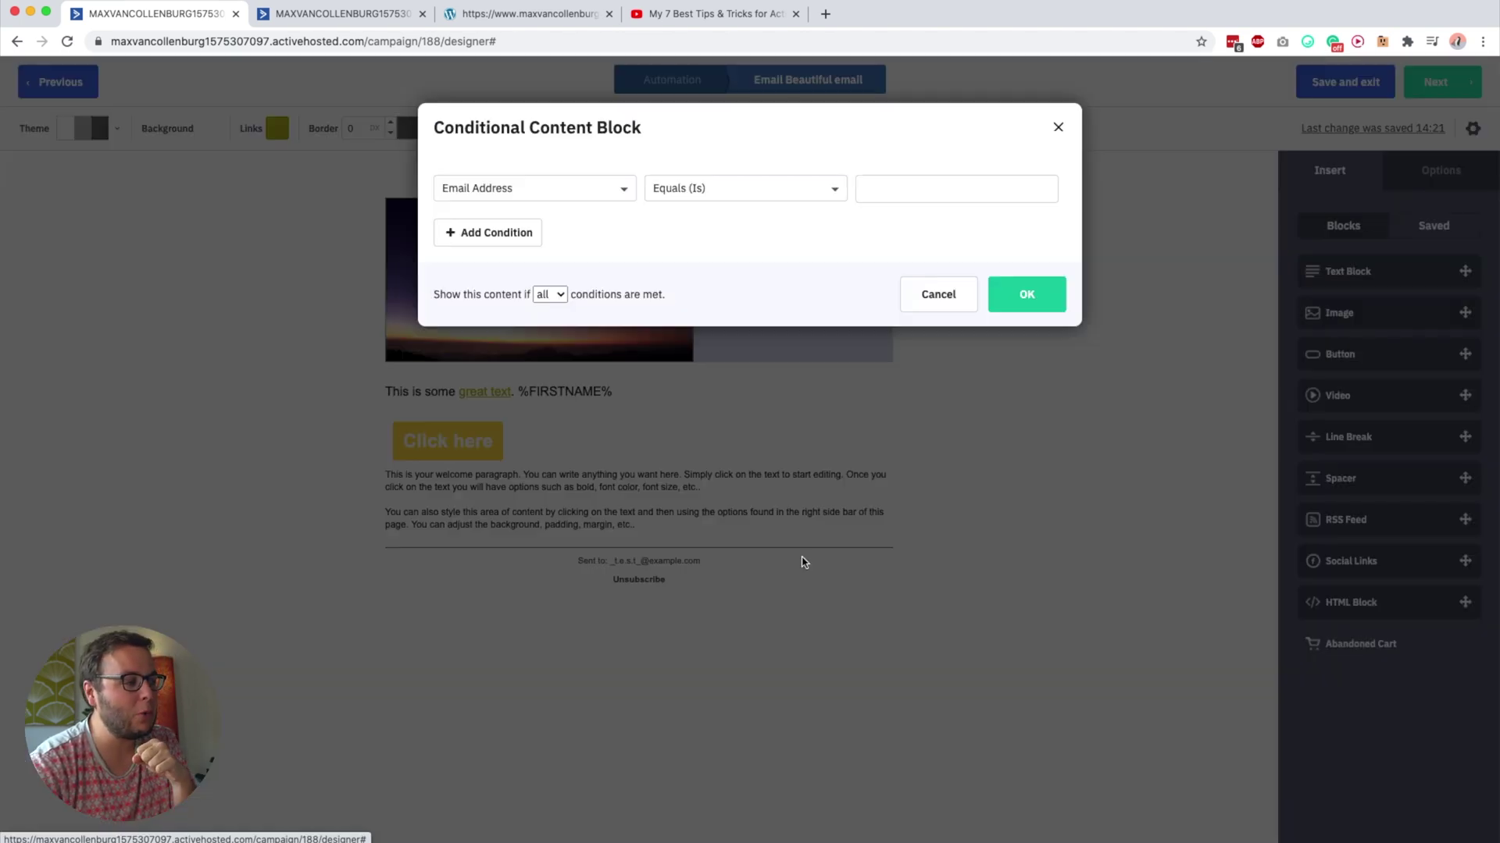
{"action": "left_click", "coordinate": [573, 192]}
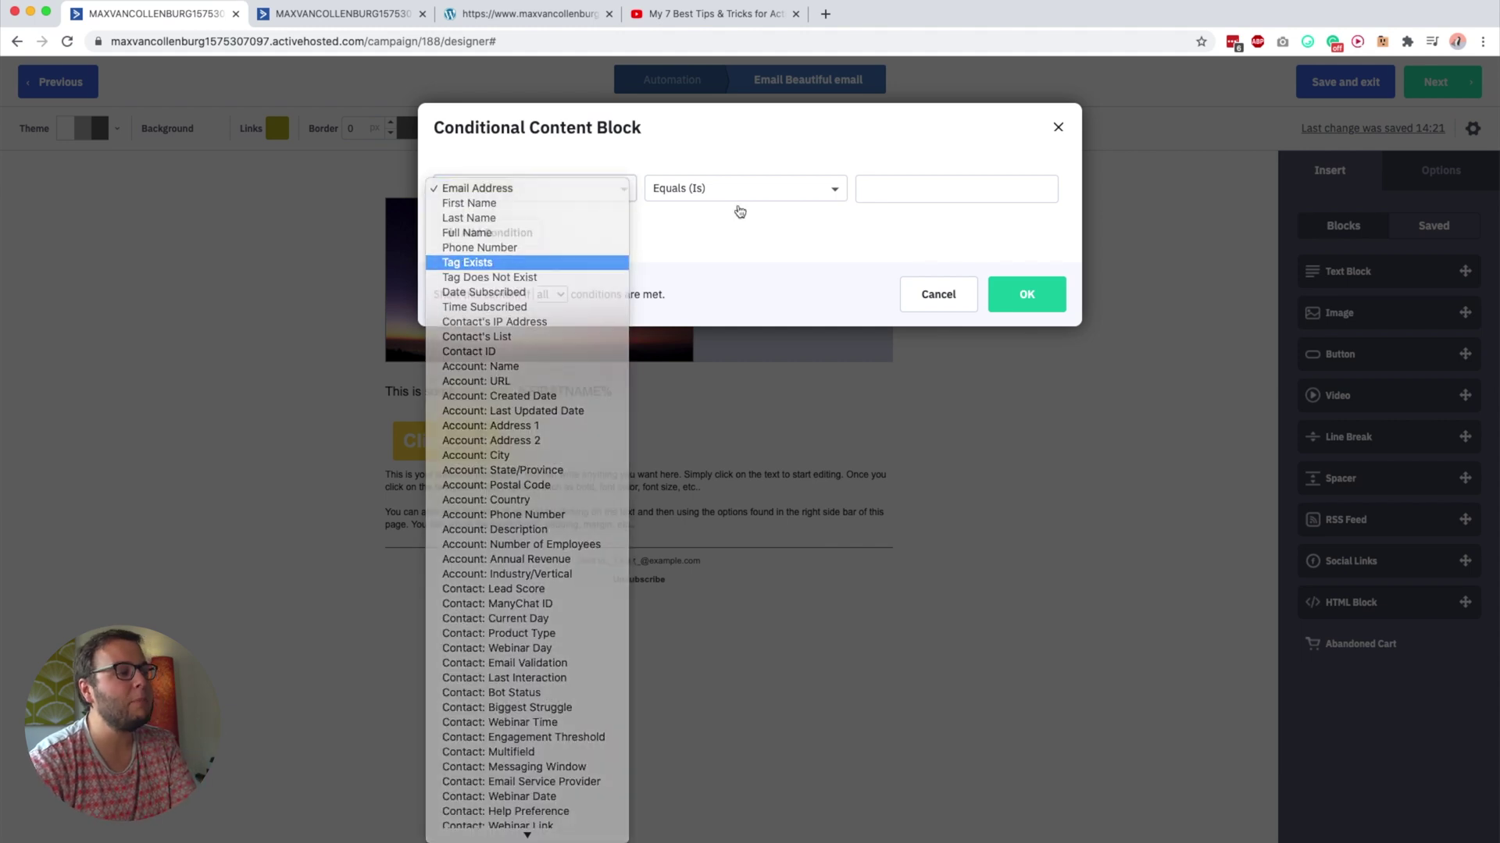
{"action": "left_click", "coordinate": [480, 263]}
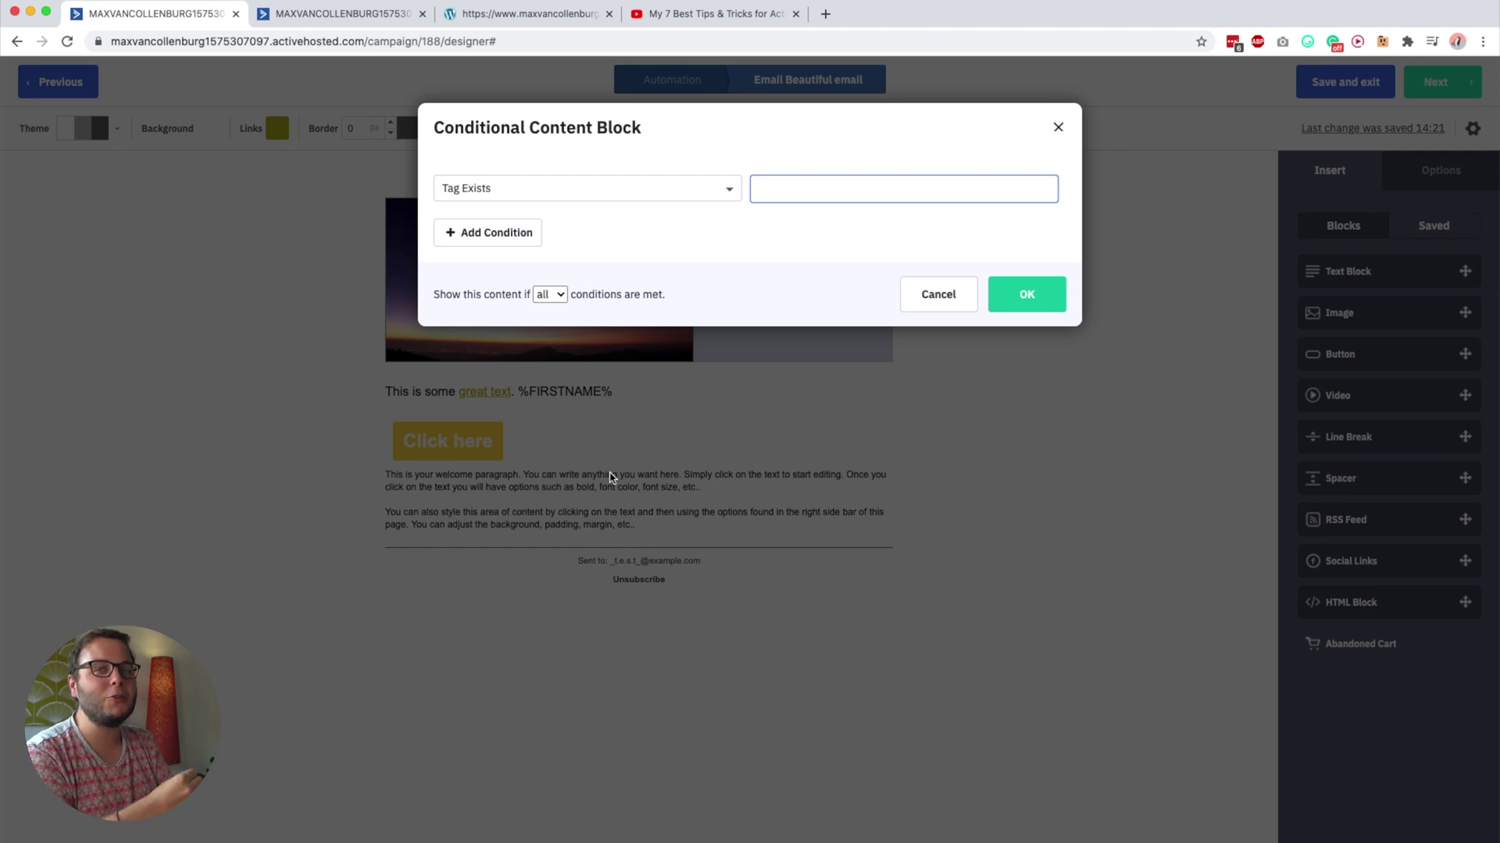
{"action": "left_click", "coordinate": [1056, 130]}
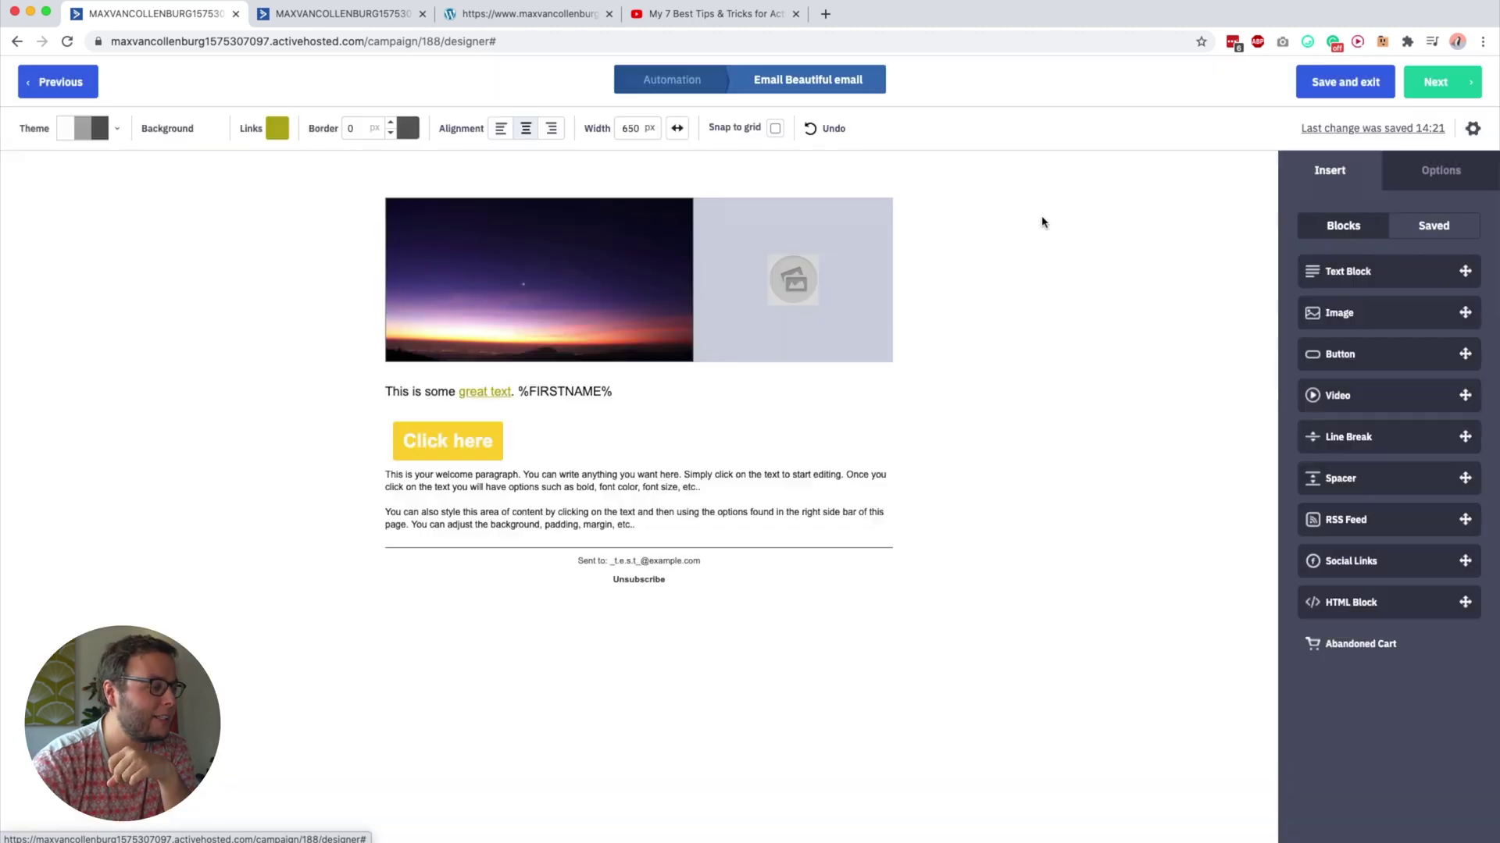
Duplicate the welcome paragraph text block below the button
{"action": "left_click", "coordinate": [905, 507]}
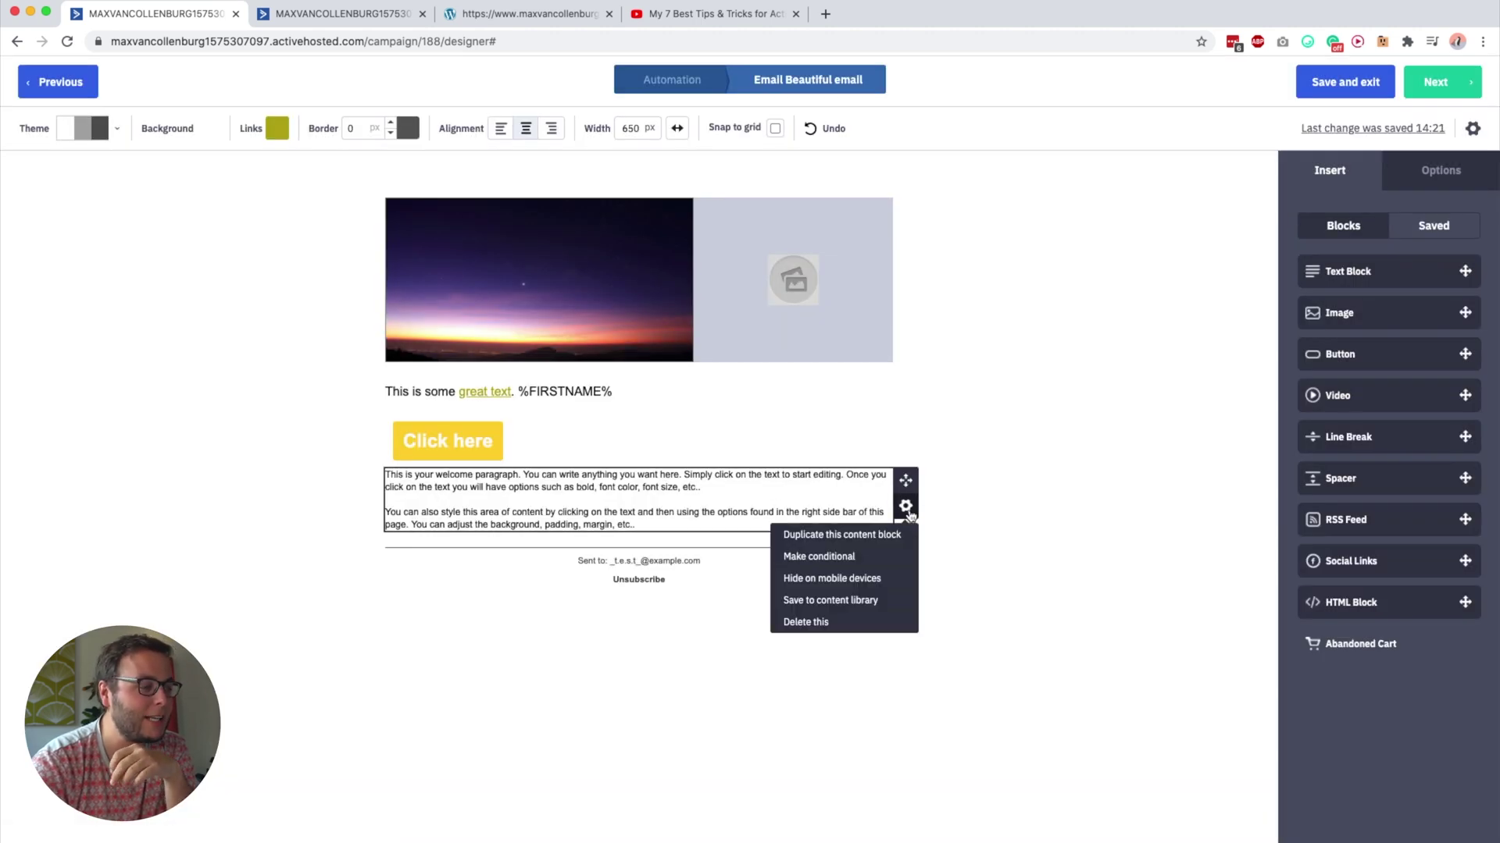
{"action": "left_click", "coordinate": [811, 540]}
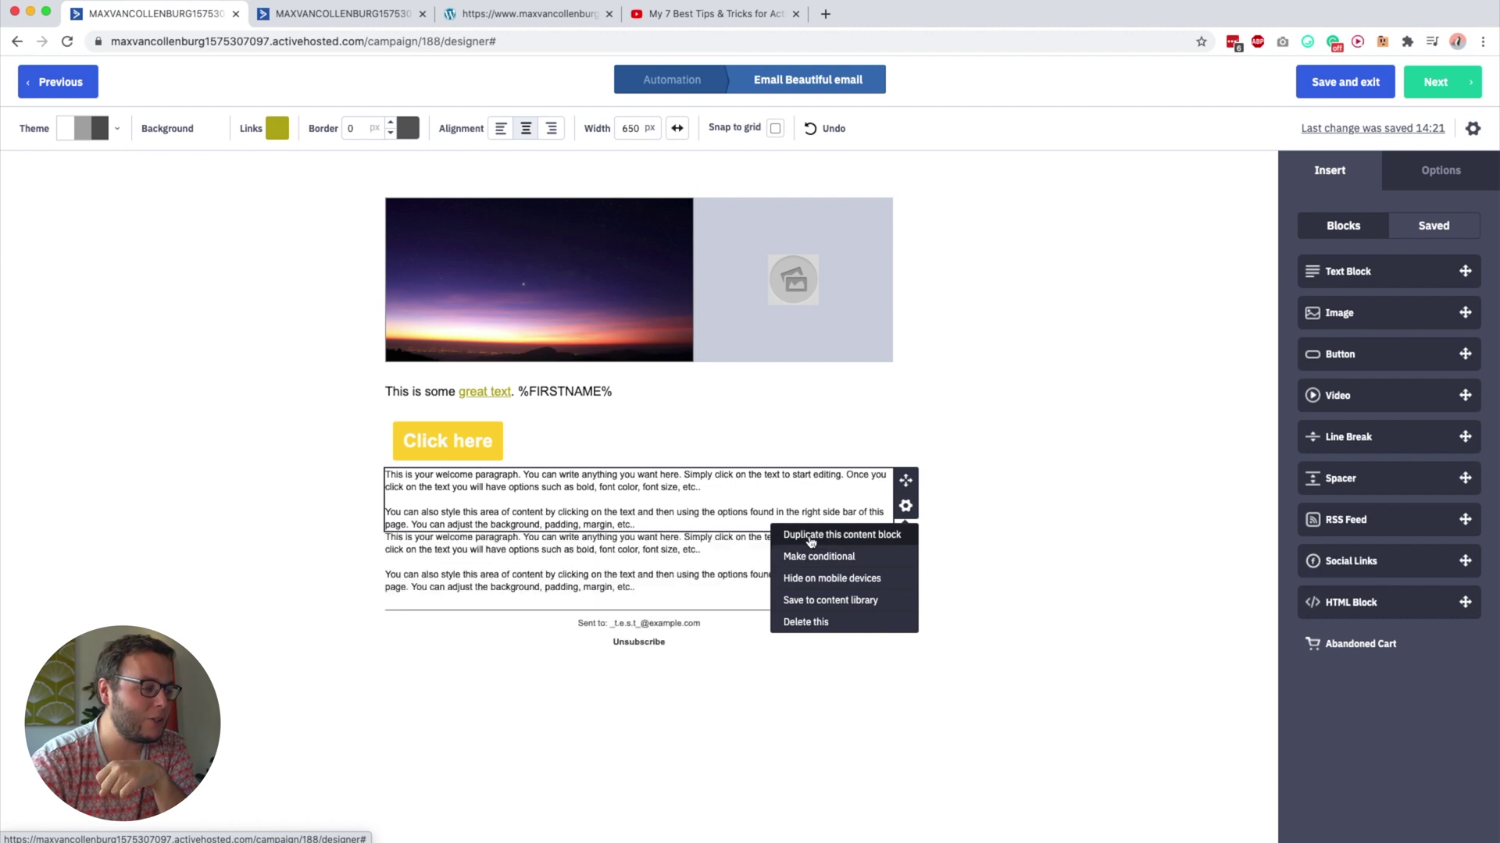
{"action": "left_click", "coordinate": [1049, 549]}
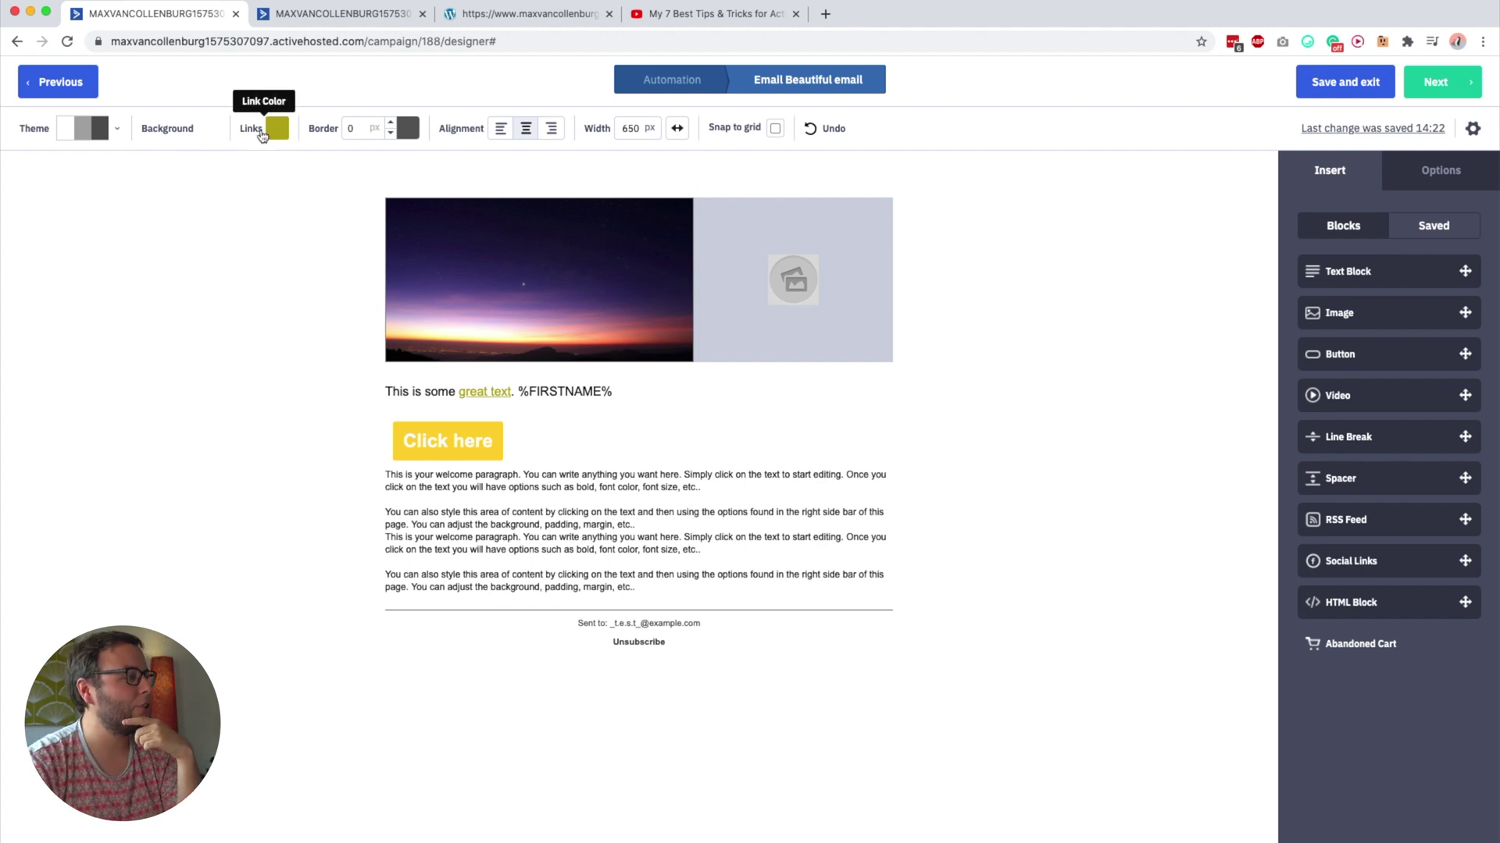
Try a dark red background colour for the email and return it to white (FFFFFF)
{"action": "left_click", "coordinate": [205, 131]}
{"action": "left_click", "coordinate": [172, 206]}
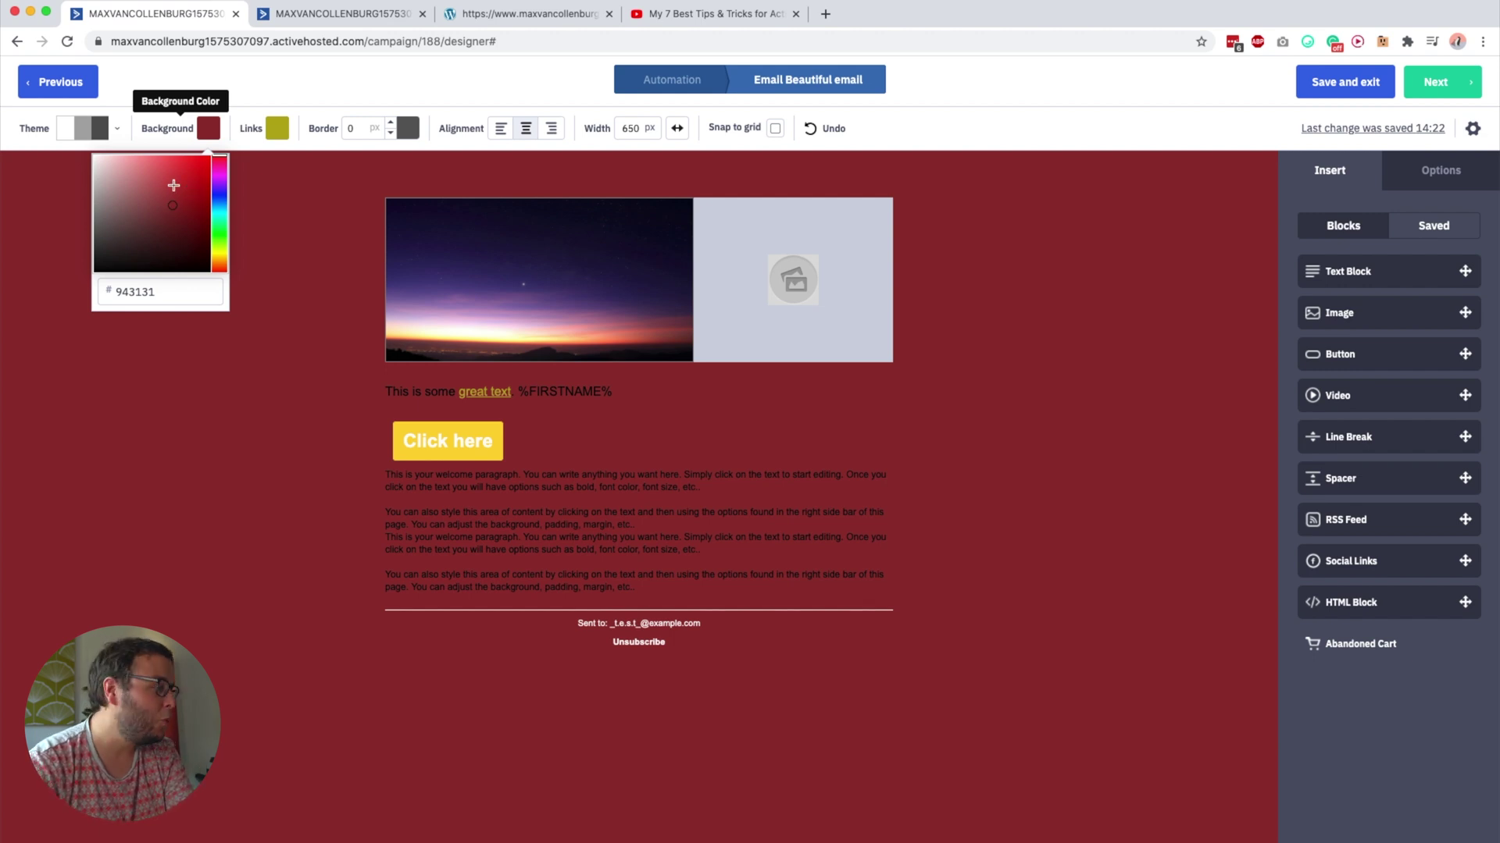
{"action": "left_click_drag", "start_coordinate": [123, 177], "coordinate": [76, 146]}
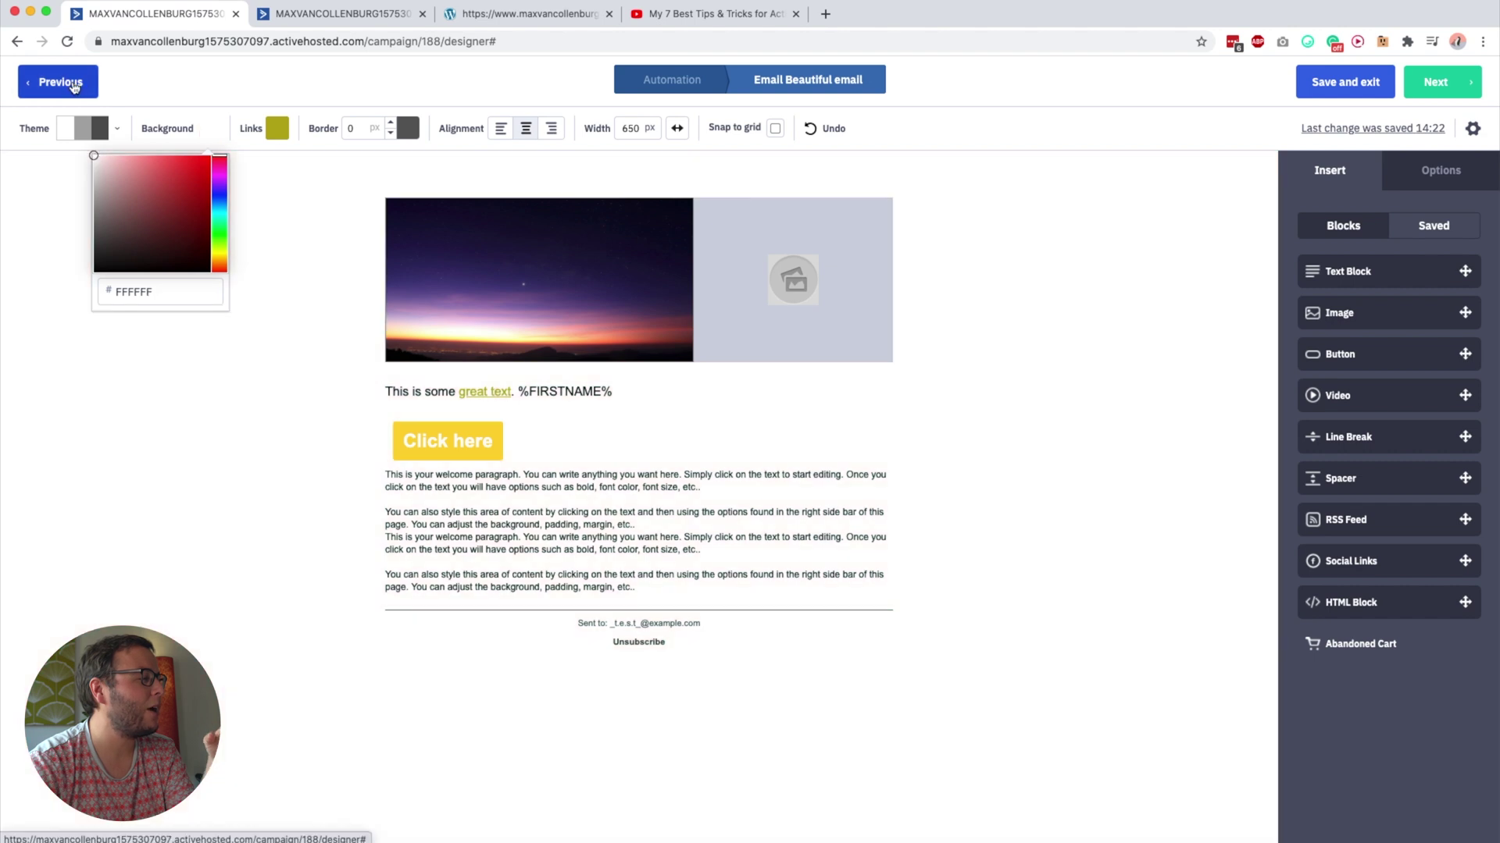
Try a 5 px border and right alignment for the email, restoring the border to 0 and the alignment to centre
{"action": "left_click", "coordinate": [187, 91]}
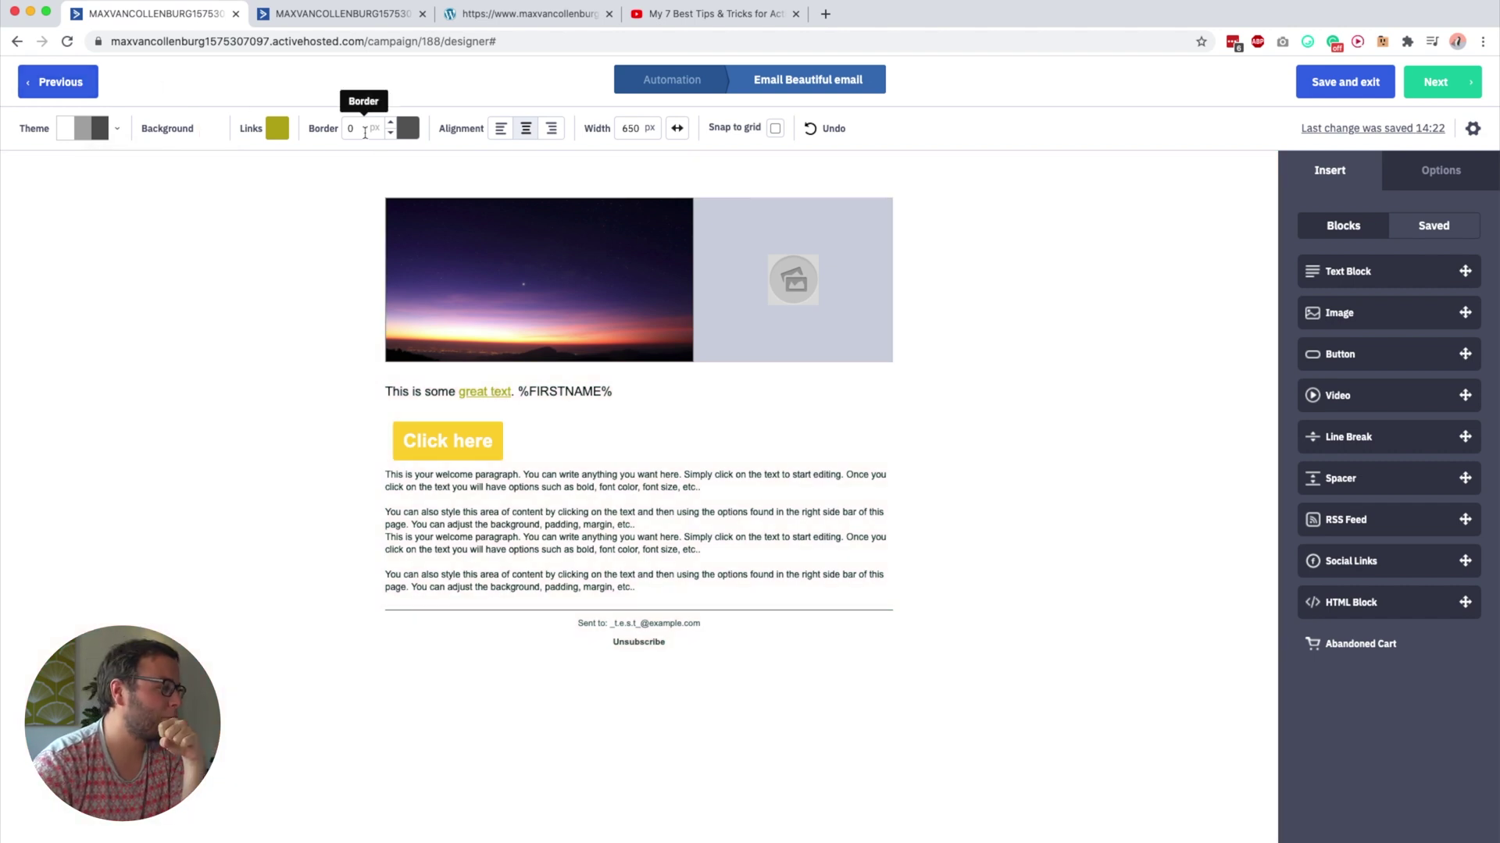
{"action": "left_click", "coordinate": [390, 123]}
{"action": "left_click", "coordinate": [408, 128]}
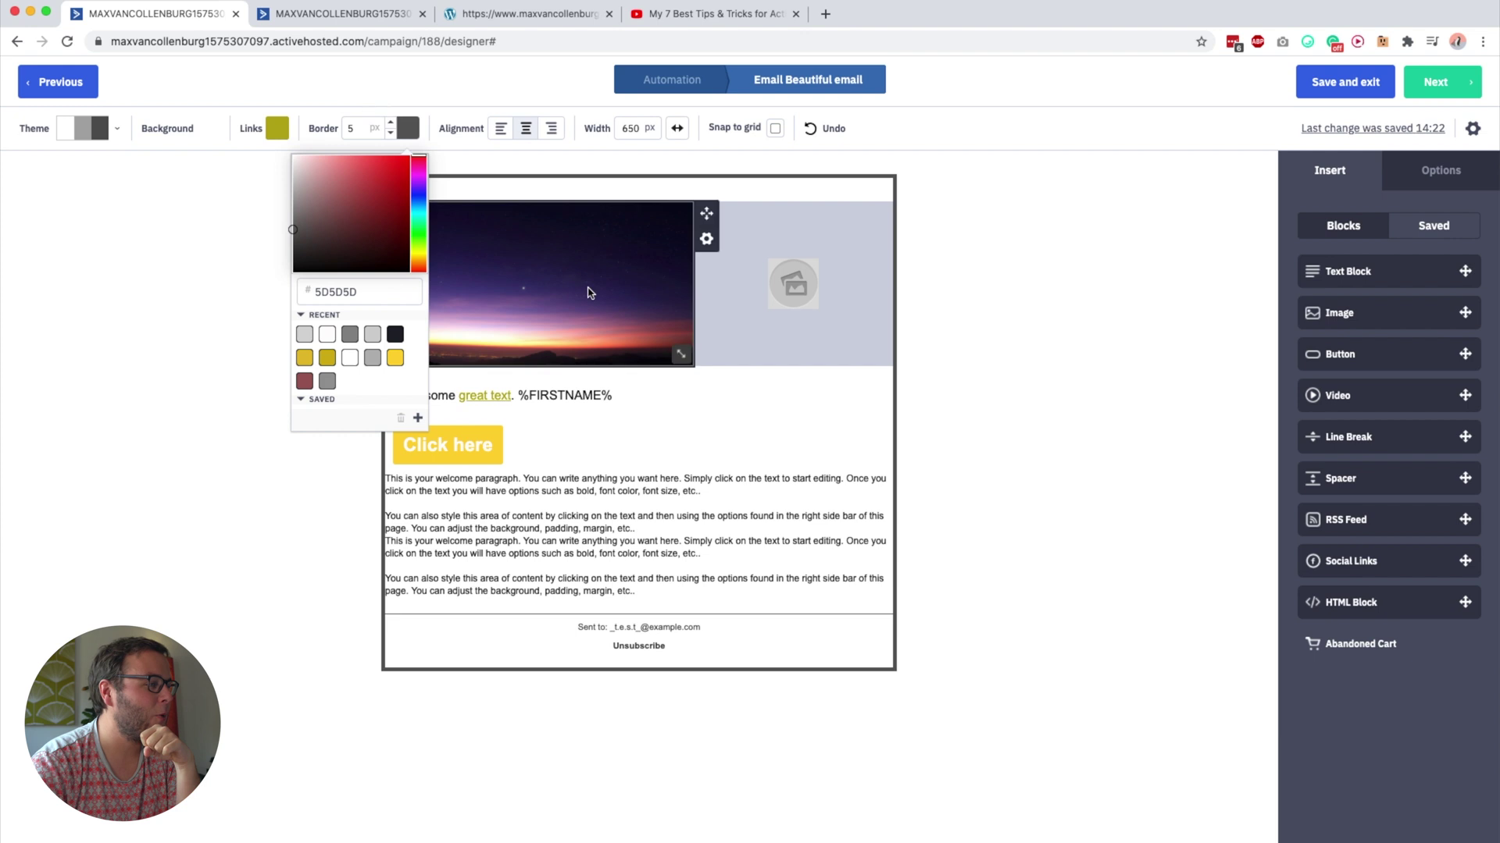
{"action": "left_click", "coordinate": [390, 133]}
{"action": "left_click", "coordinate": [390, 133]}
{"action": "left_click", "coordinate": [391, 132]}
{"action": "left_click", "coordinate": [390, 132]}
{"action": "left_click", "coordinate": [391, 133]}
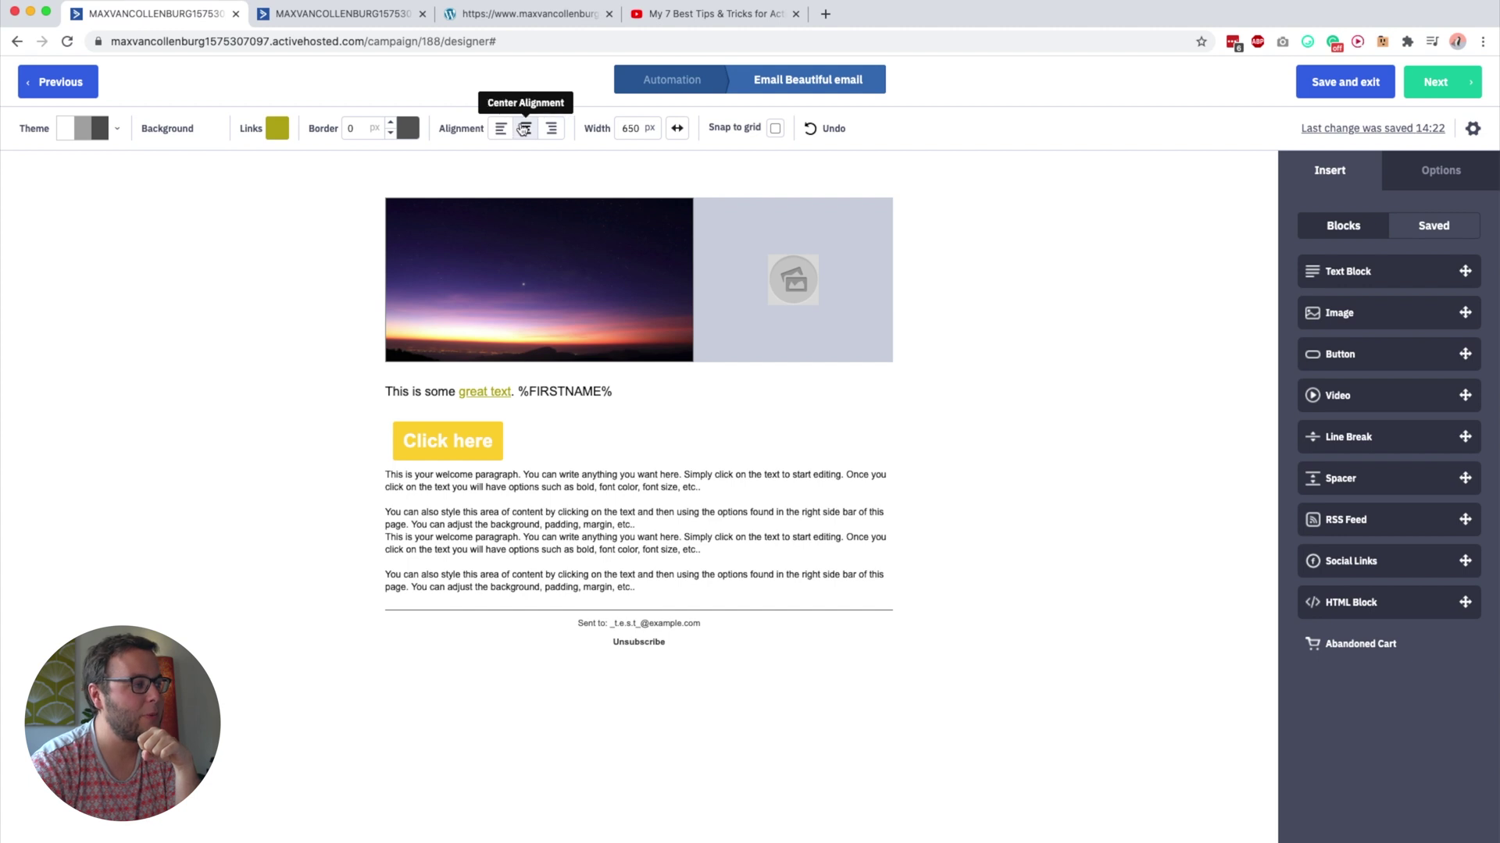
{"action": "left_click", "coordinate": [552, 131]}
{"action": "left_click", "coordinate": [531, 133]}
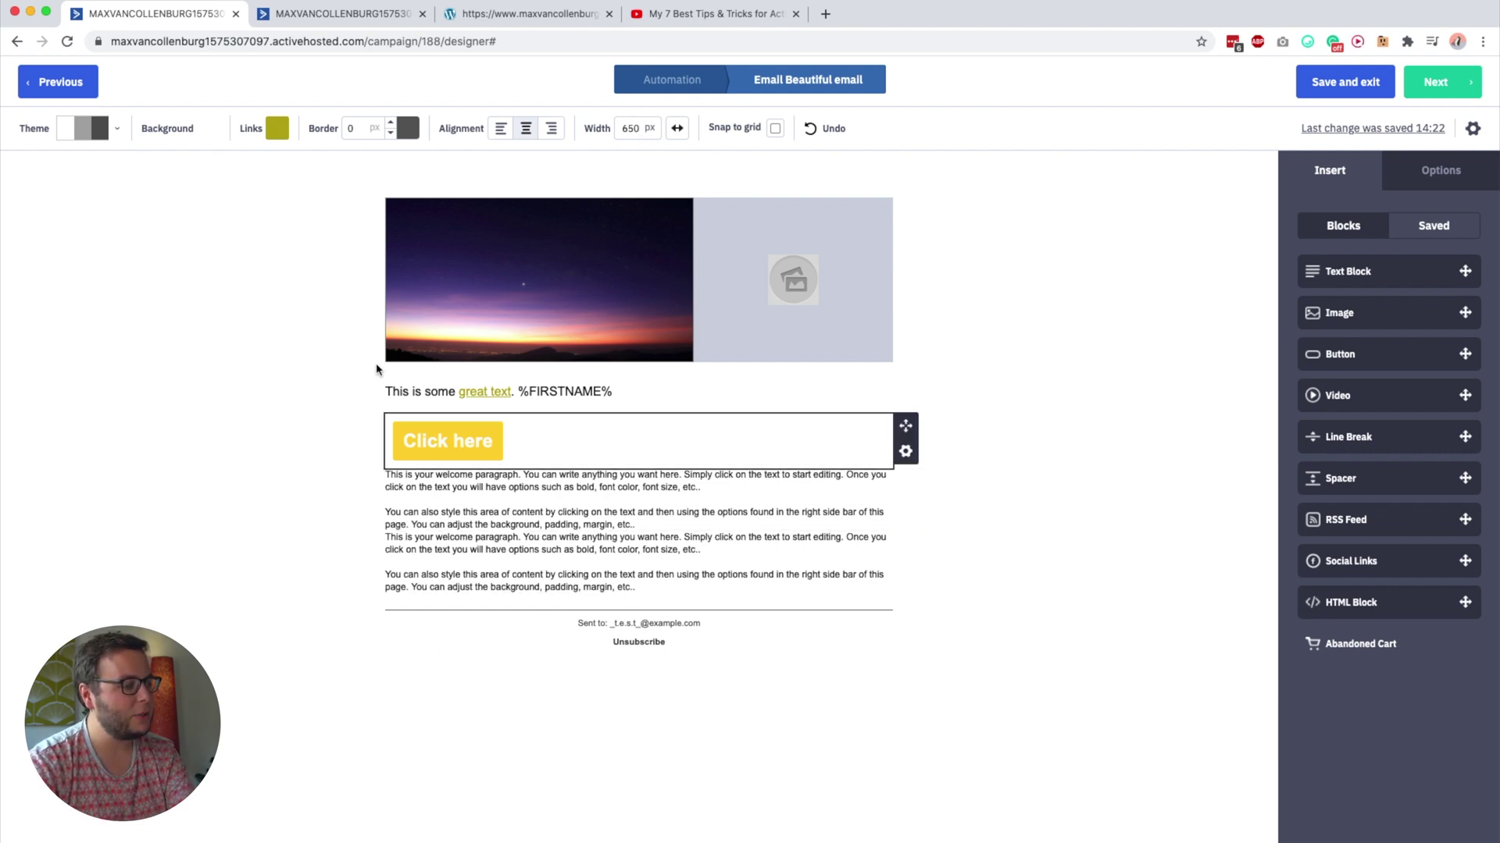
Try email widths of 1200 px and 900 px, and set the width to 600 px
{"action": "double_click", "coordinate": [629, 129]}
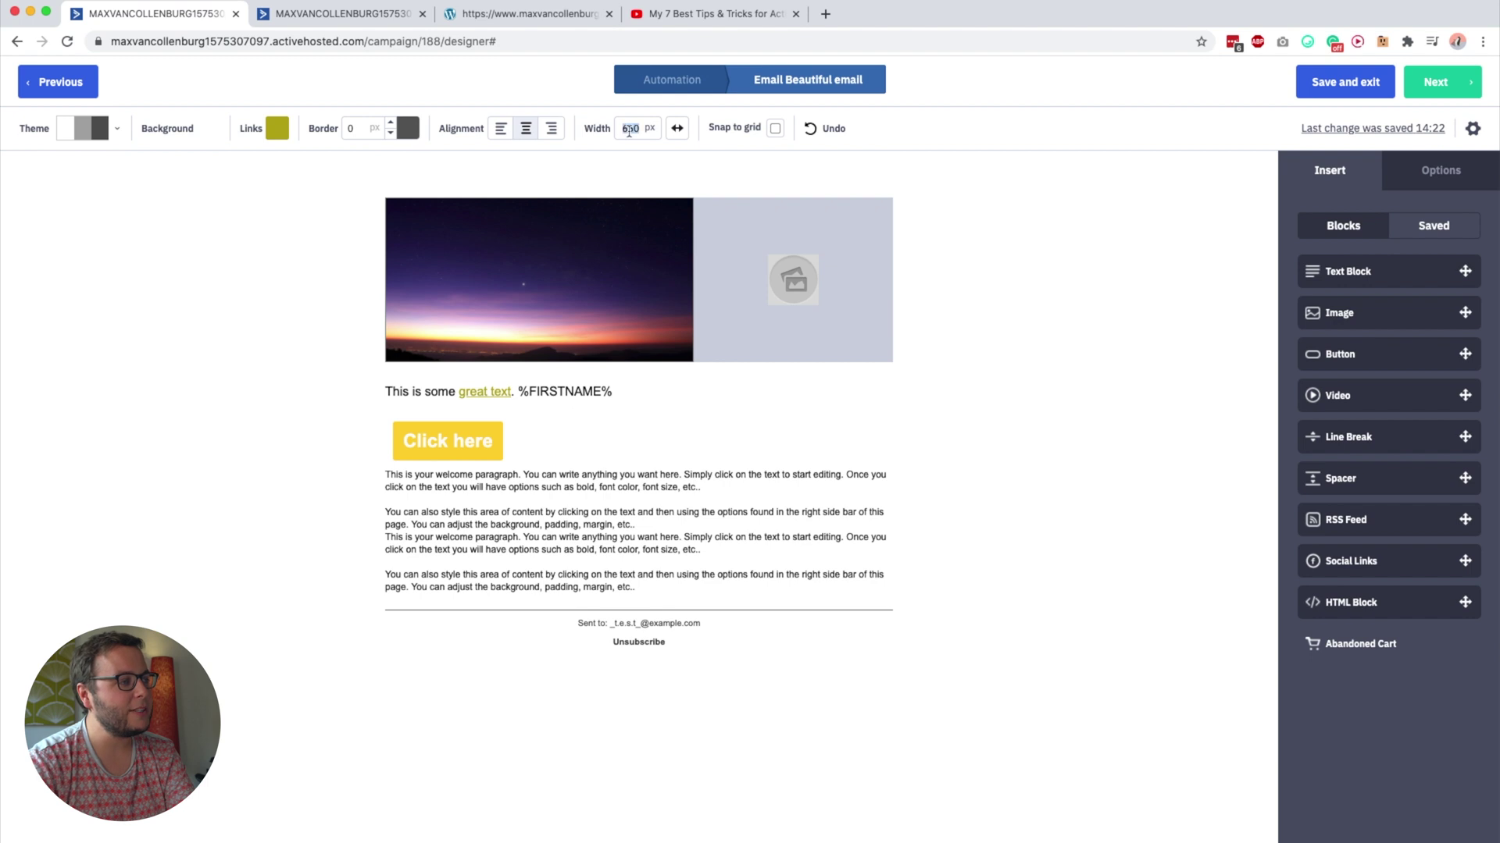
{"action": "key", "text": "Right"}
{"action": "key", "text": "BackSpace"}
{"action": "key", "text": "BackSpace"}
{"action": "key", "text": "BackSpace"}
{"action": "type", "text": "120"}
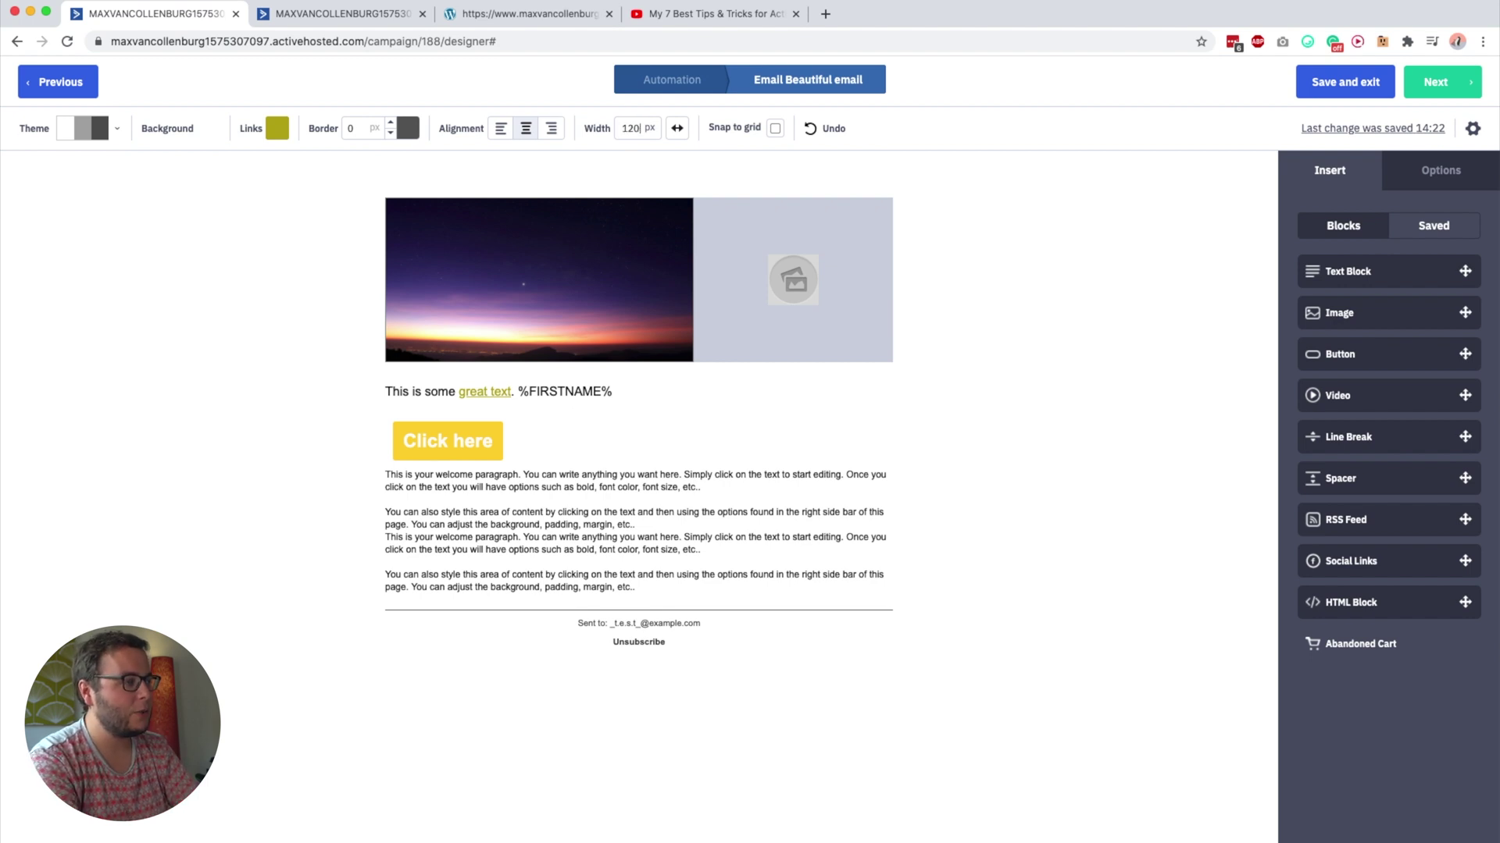
{"action": "type", "text": "0"}
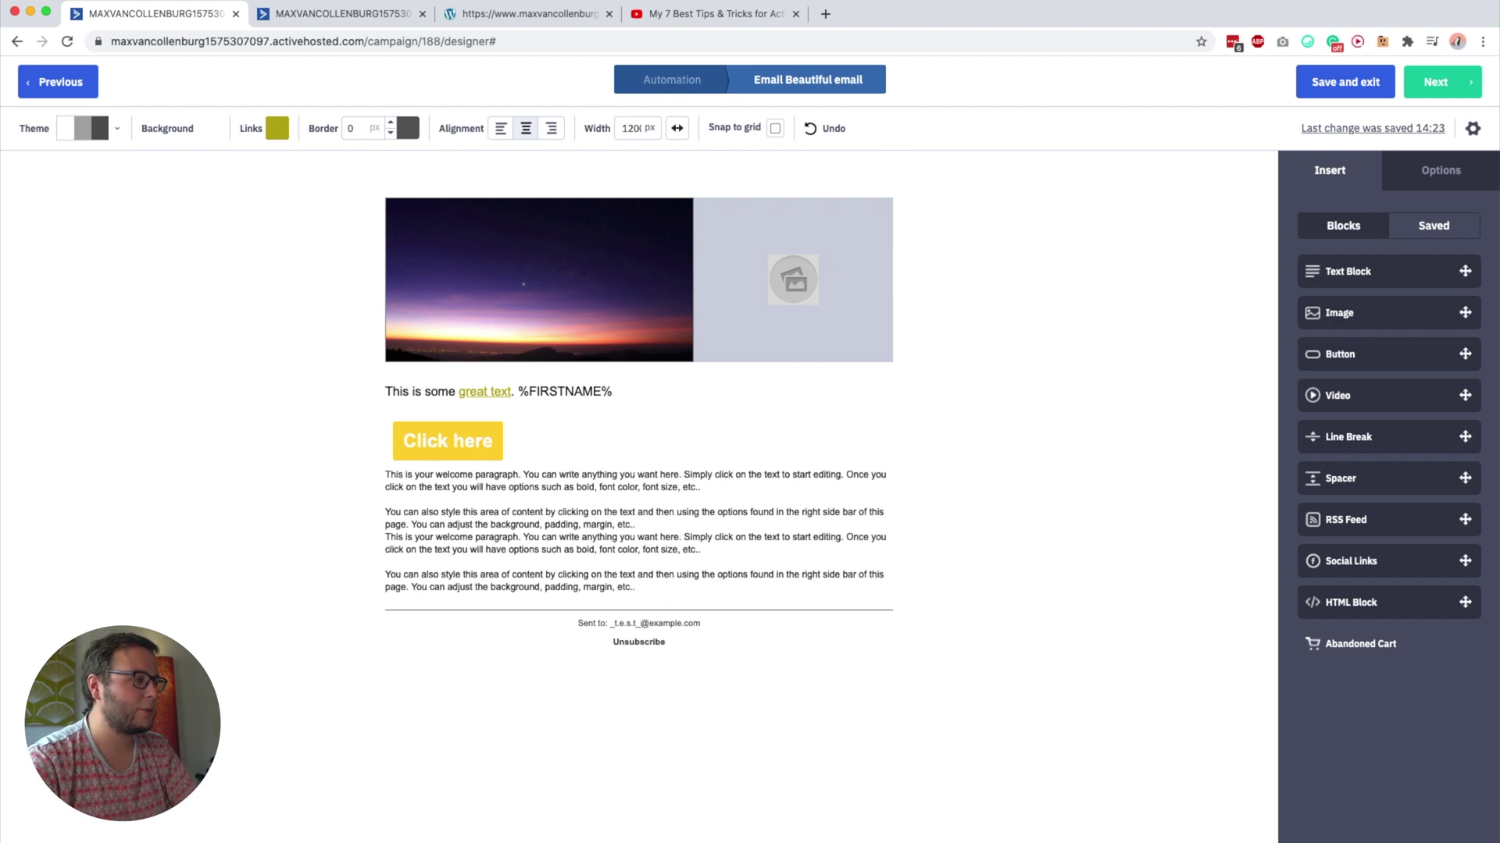
{"action": "double_click", "coordinate": [637, 127]}
{"action": "type", "text": "900"}
{"action": "key", "text": "Return"}
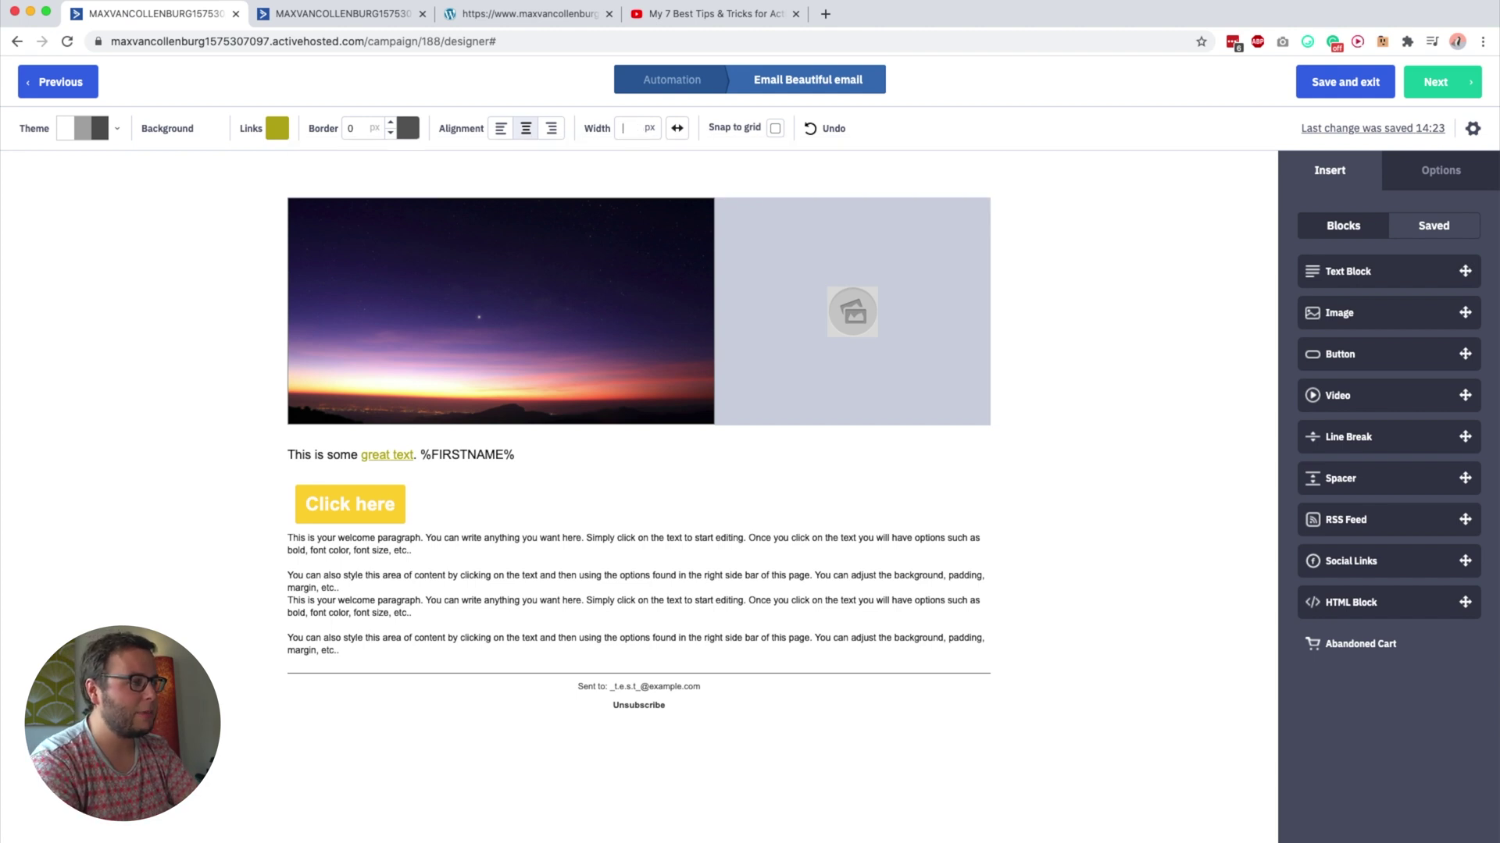
{"action": "type", "text": "600"}
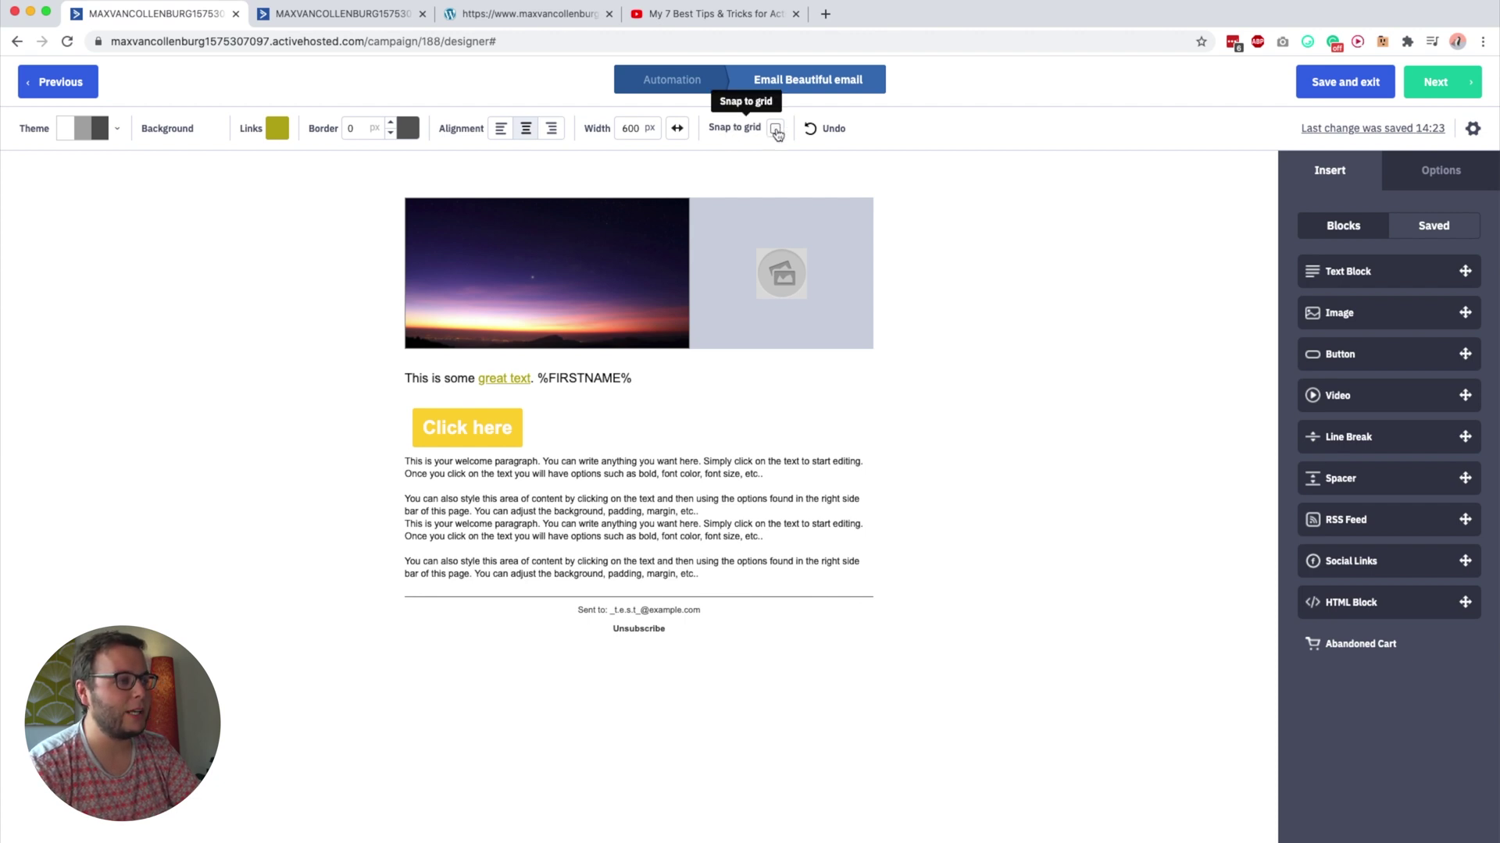
Resize the two image columns so that they have about equal widths
{"action": "left_click_drag", "start_coordinate": [689, 258], "coordinate": [739, 261]}
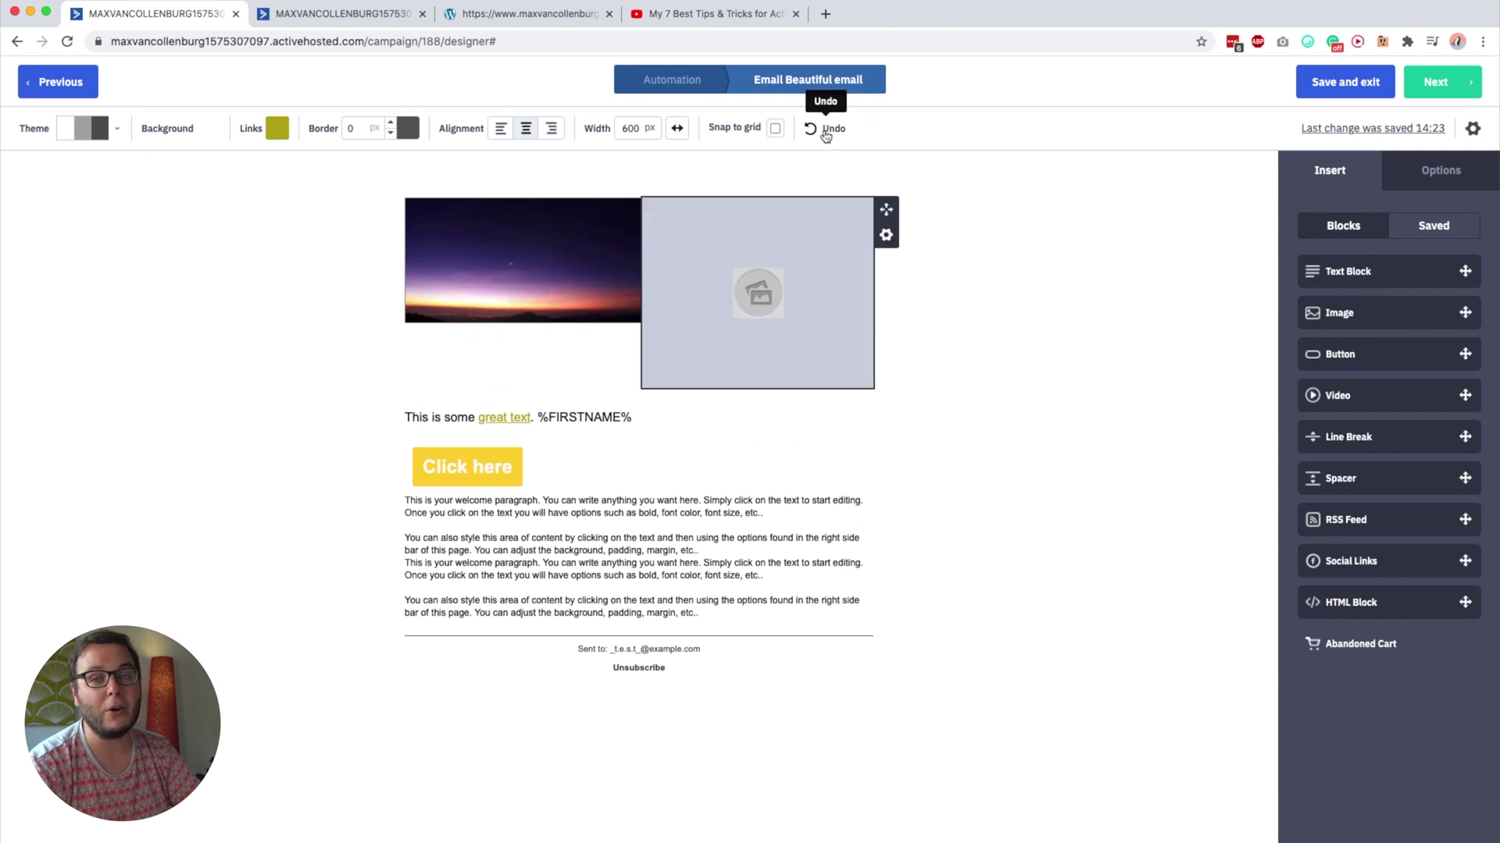
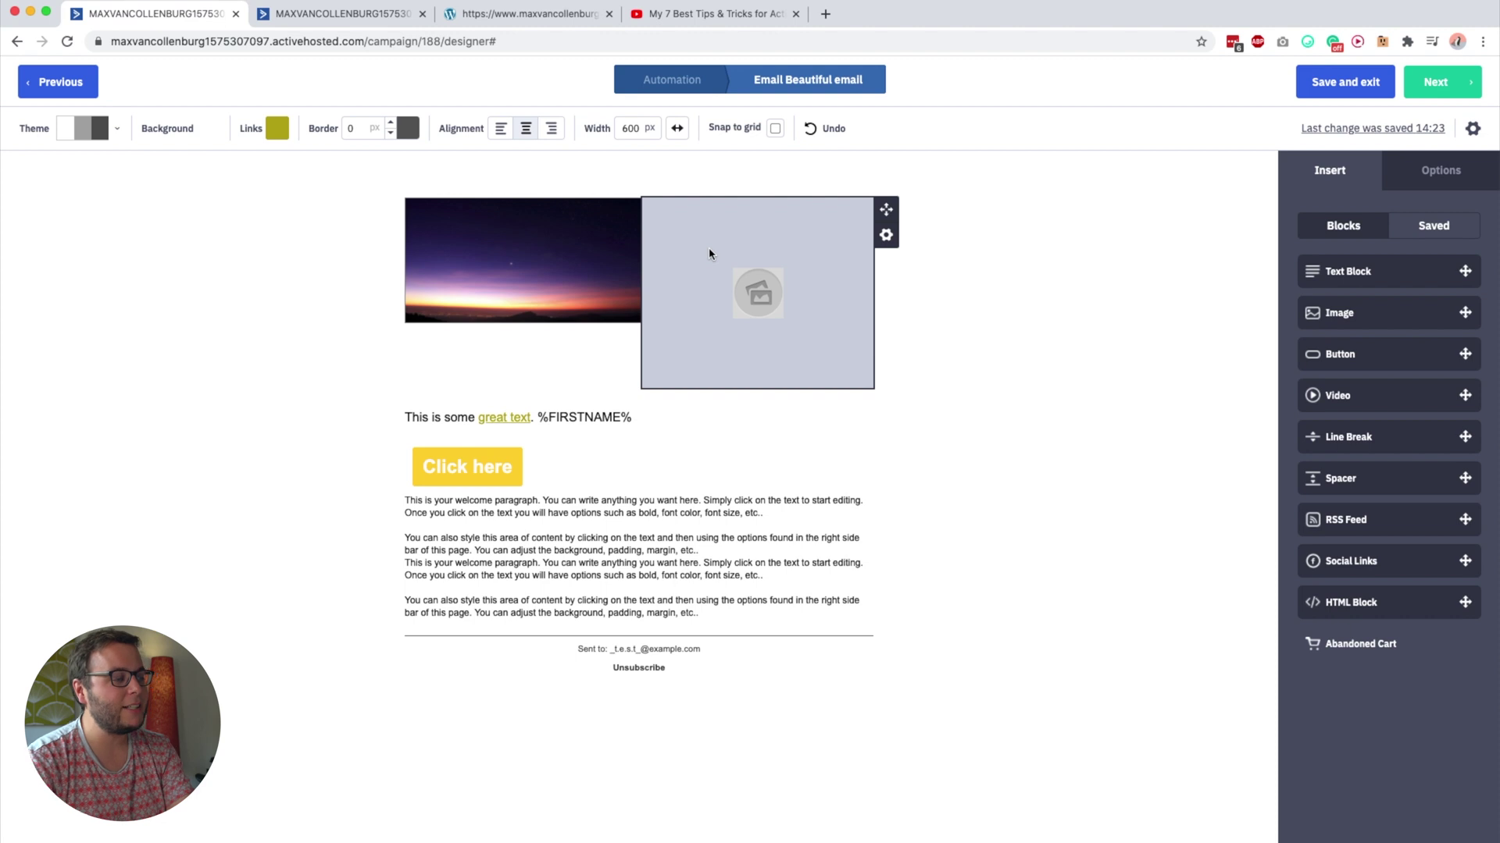
Open the Main Template from the templates list in the other browser tab and compare it with the email design
{"action": "left_click", "coordinate": [344, 22]}
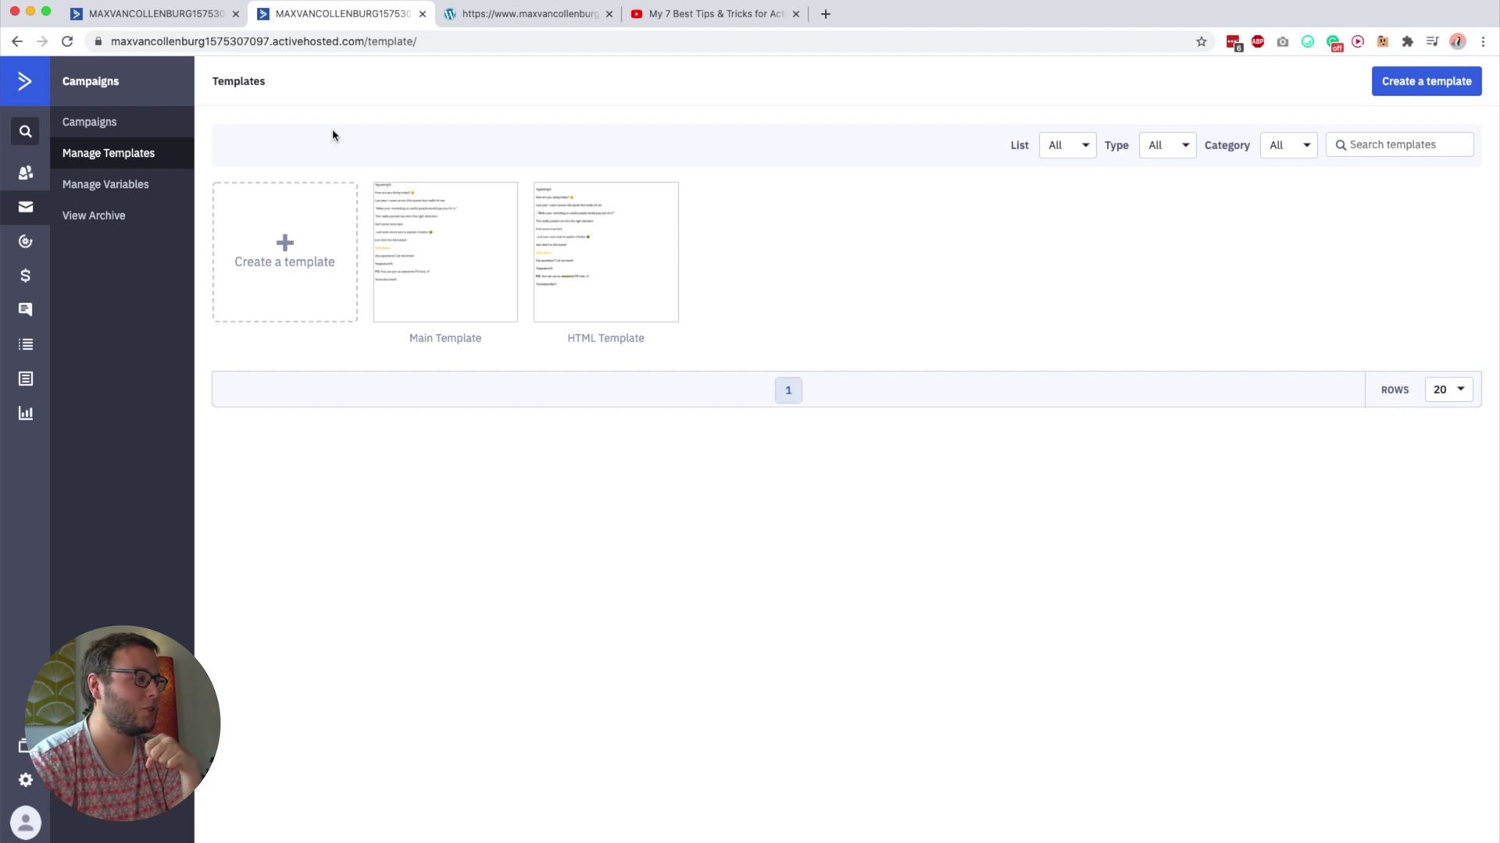
{"action": "left_click", "coordinate": [452, 218]}
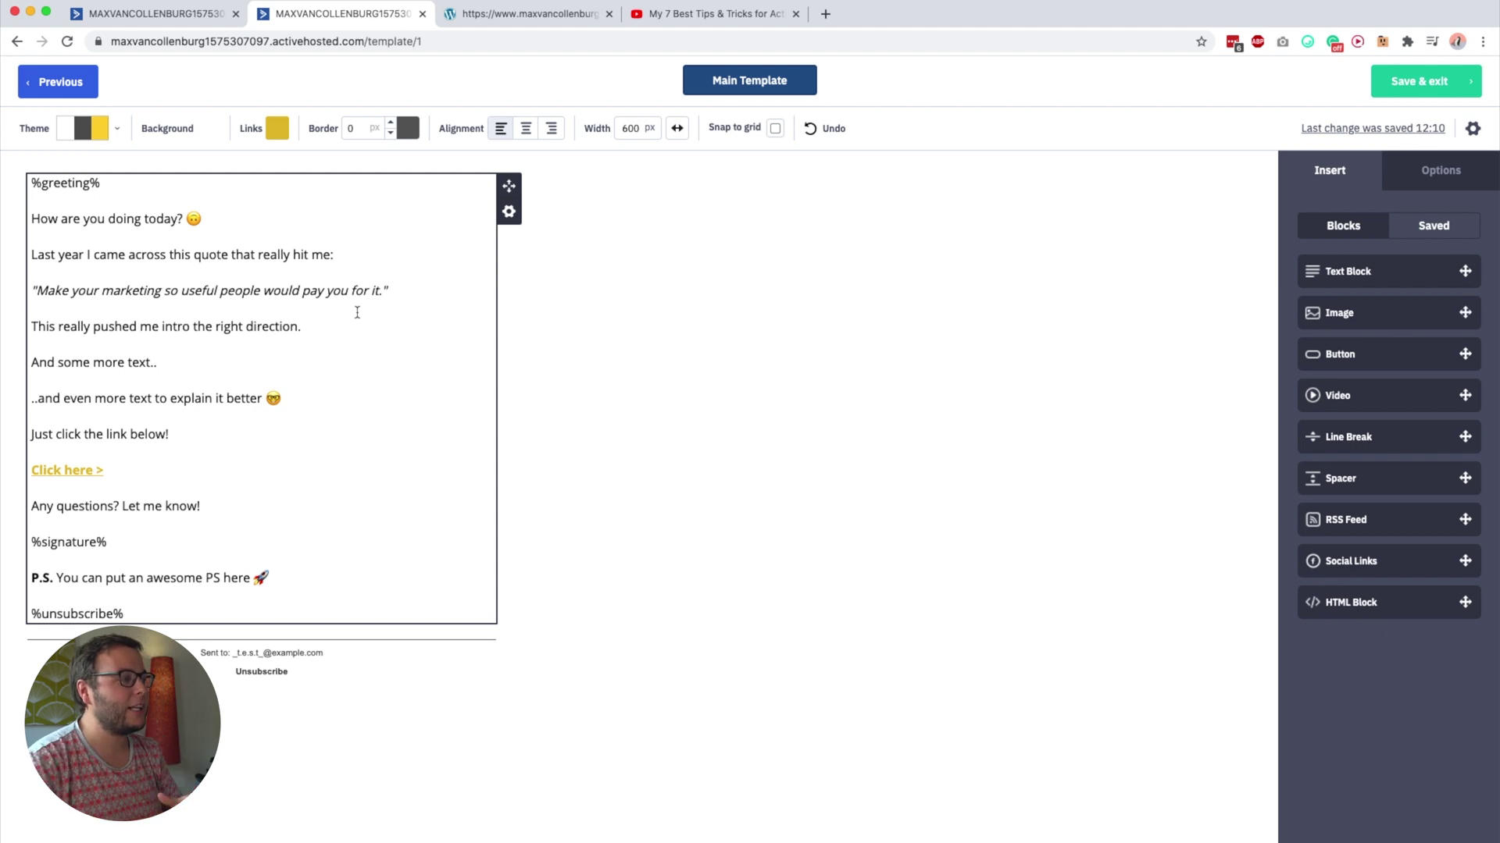
{"action": "left_click", "coordinate": [157, 14]}
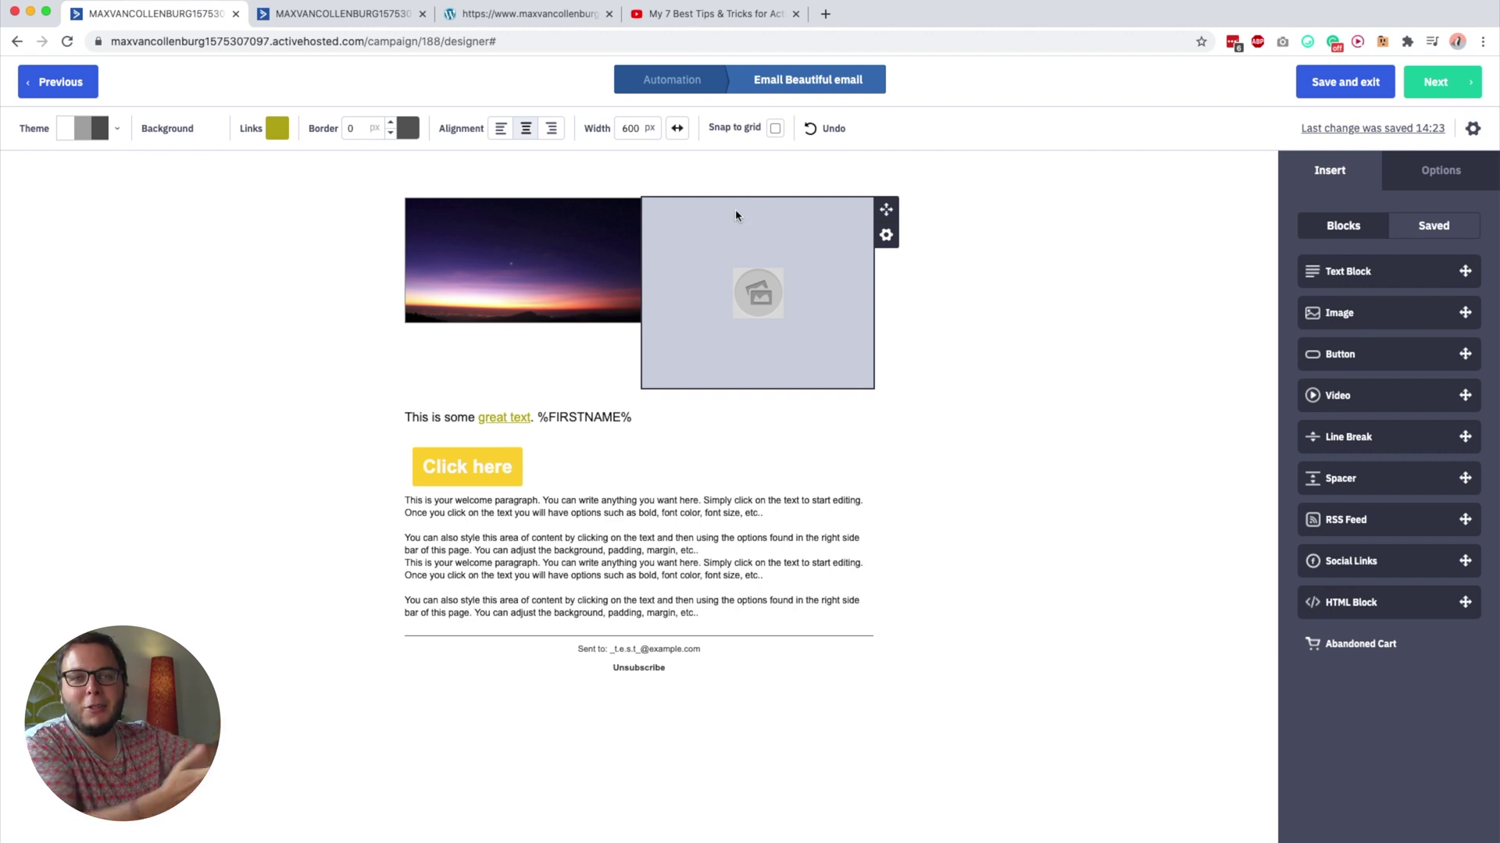
{"action": "left_click", "coordinate": [335, 13]}
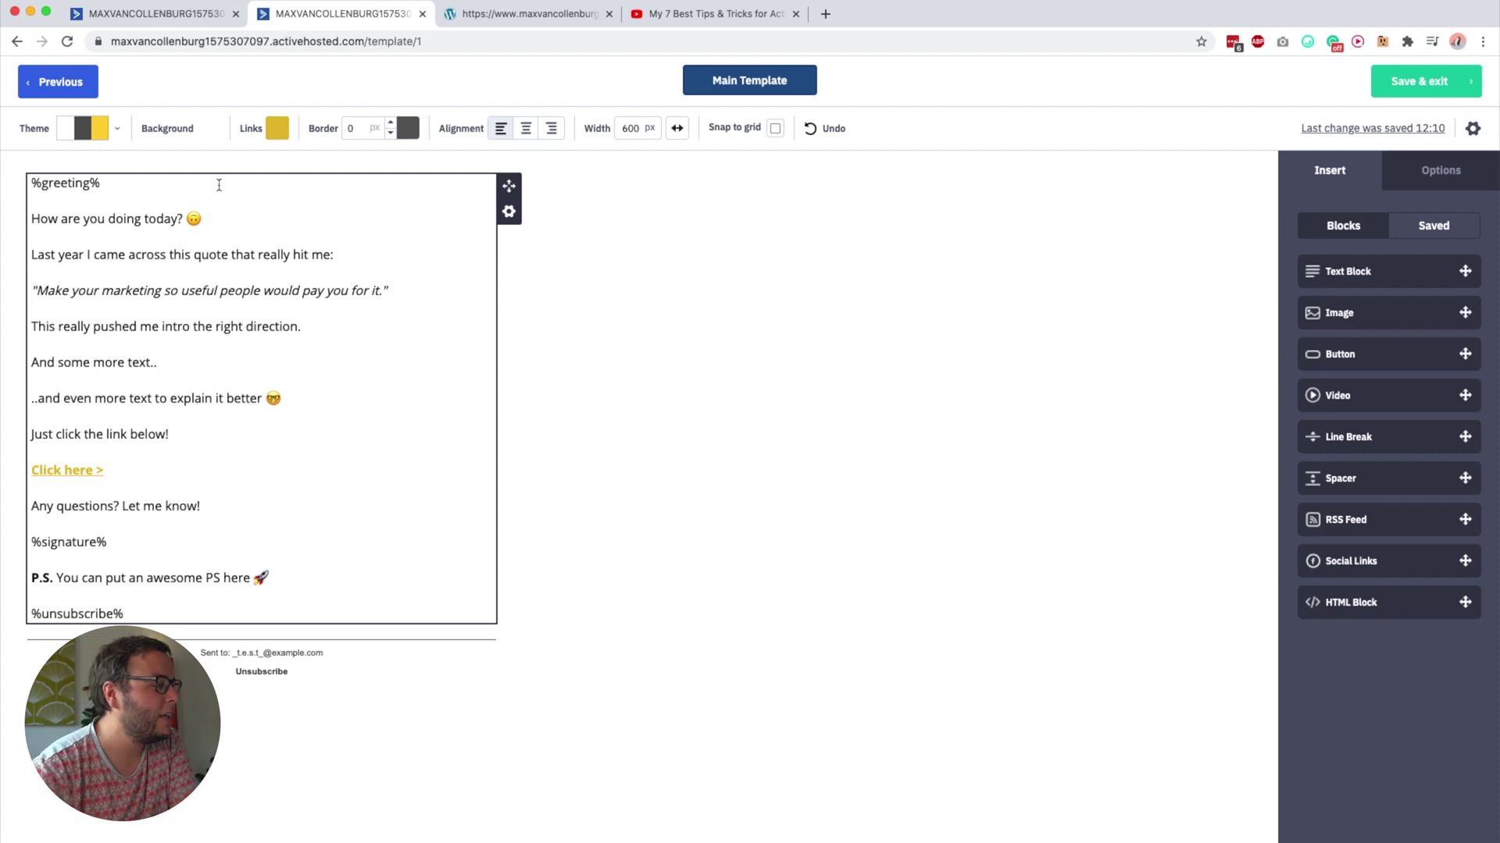
{"action": "left_click", "coordinate": [212, 16]}
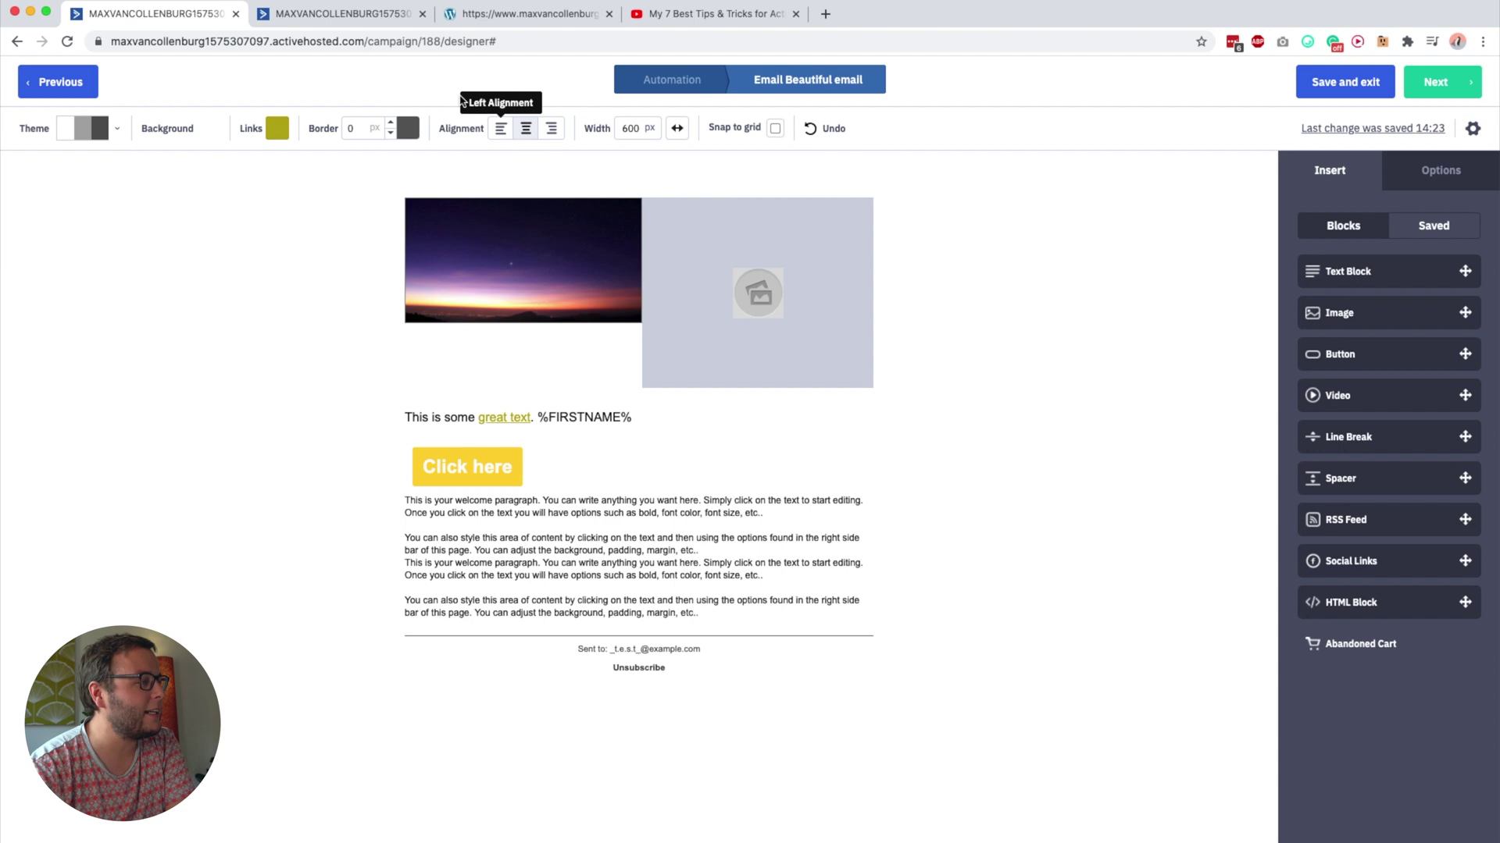
{"action": "key", "text": "ctrl+Tab"}
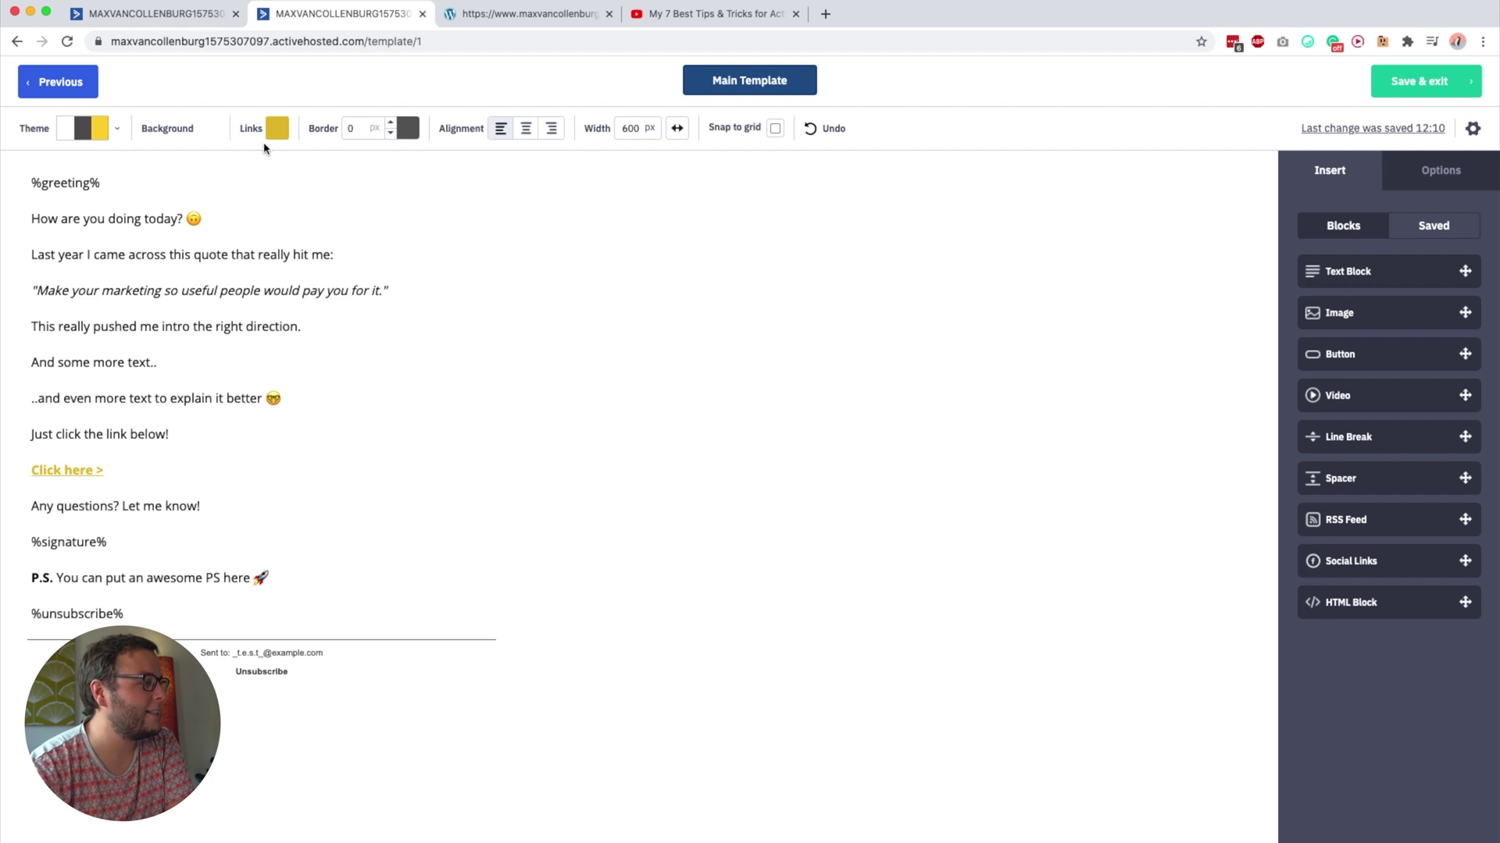
Examine the text formatting and block margin options of the Main Template's text block, especially the left margin
{"action": "left_click", "coordinate": [197, 262]}
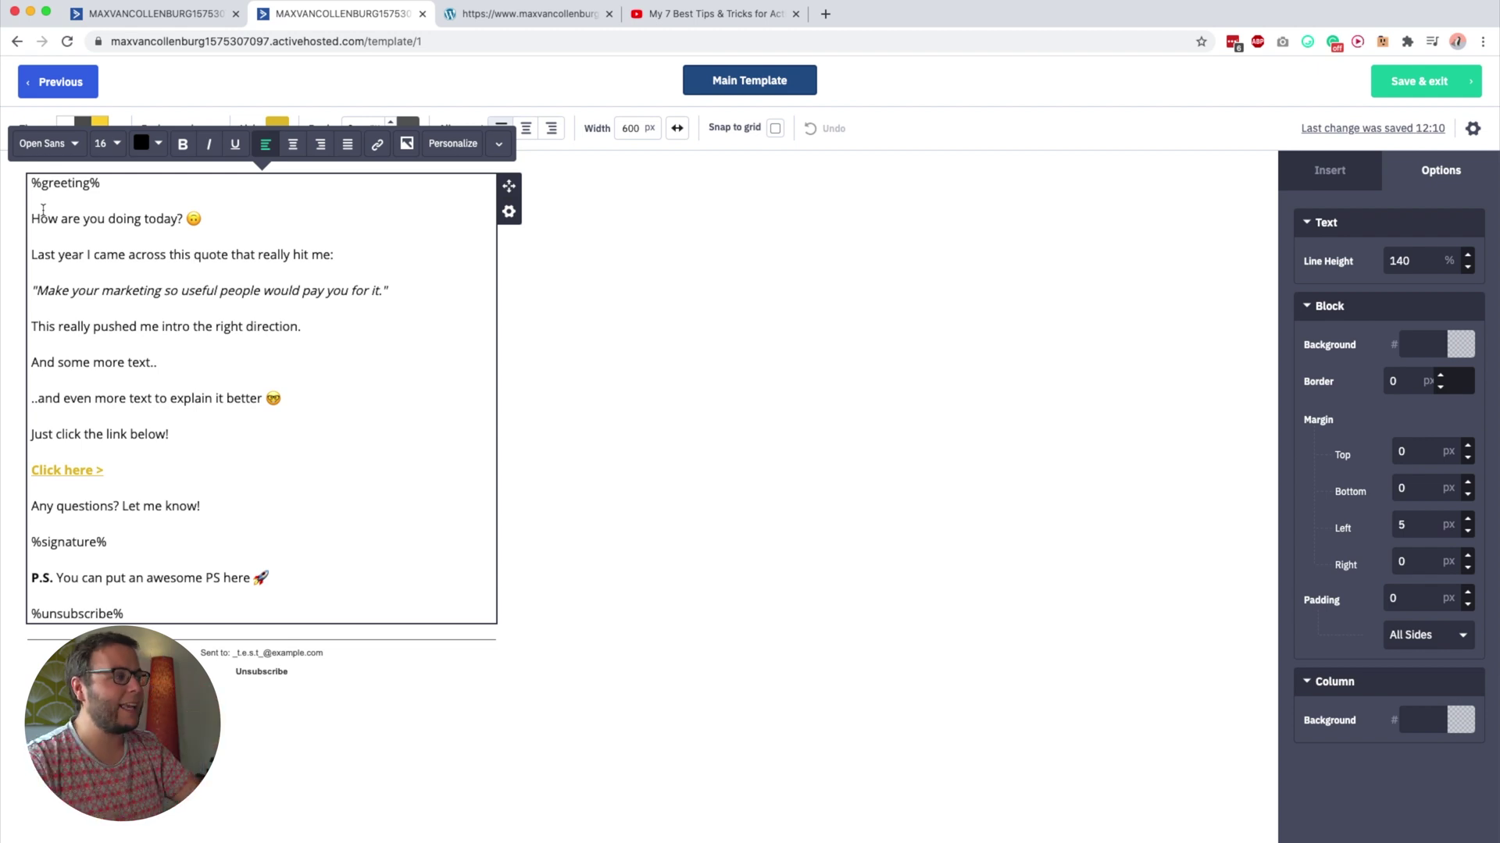
{"action": "left_click", "coordinate": [881, 401]}
{"action": "left_click", "coordinate": [300, 284]}
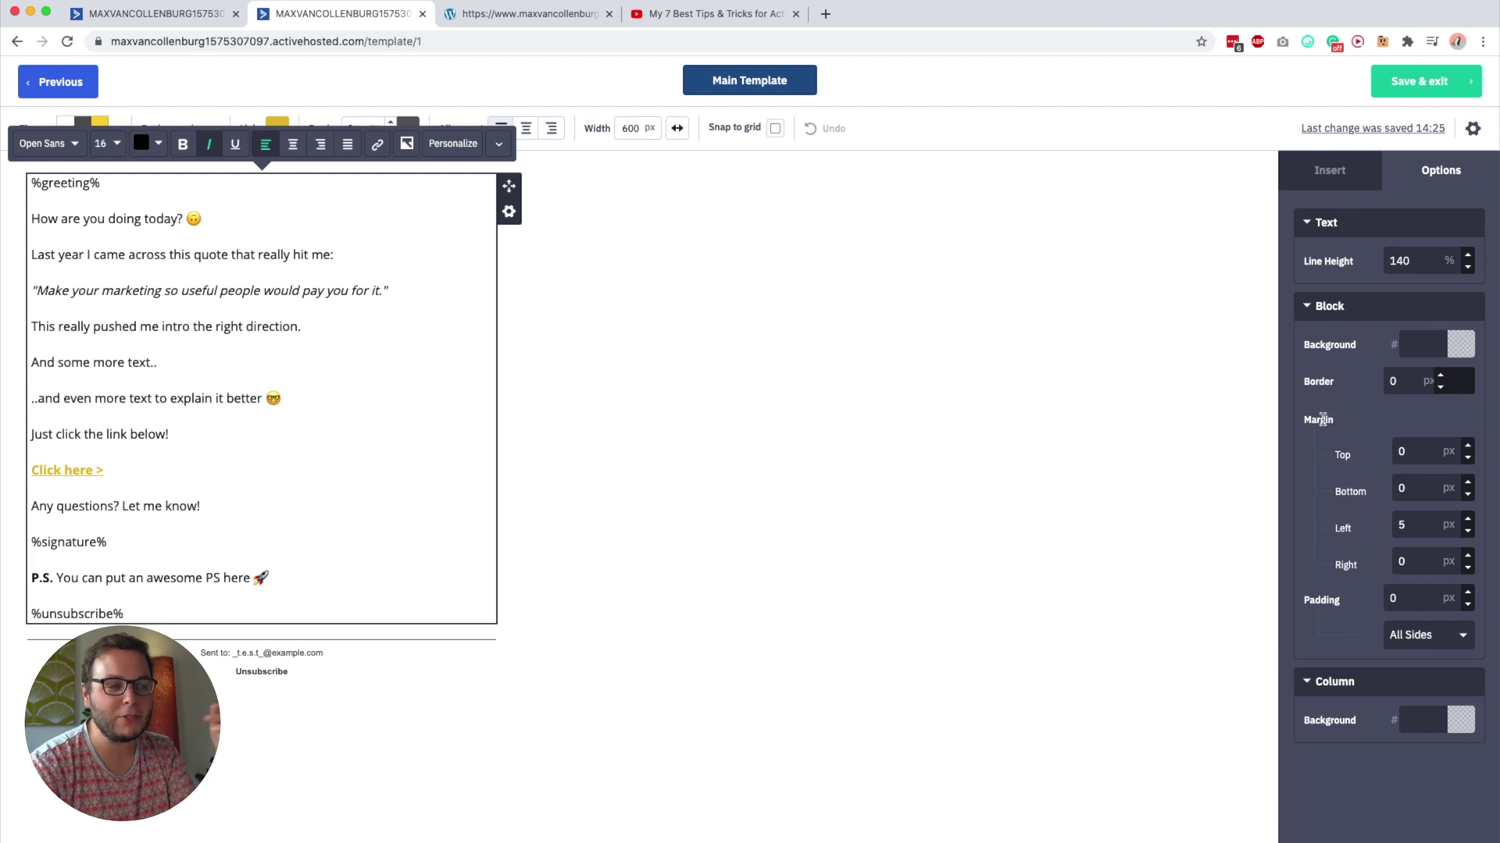
{"action": "double_click", "coordinate": [1402, 525]}
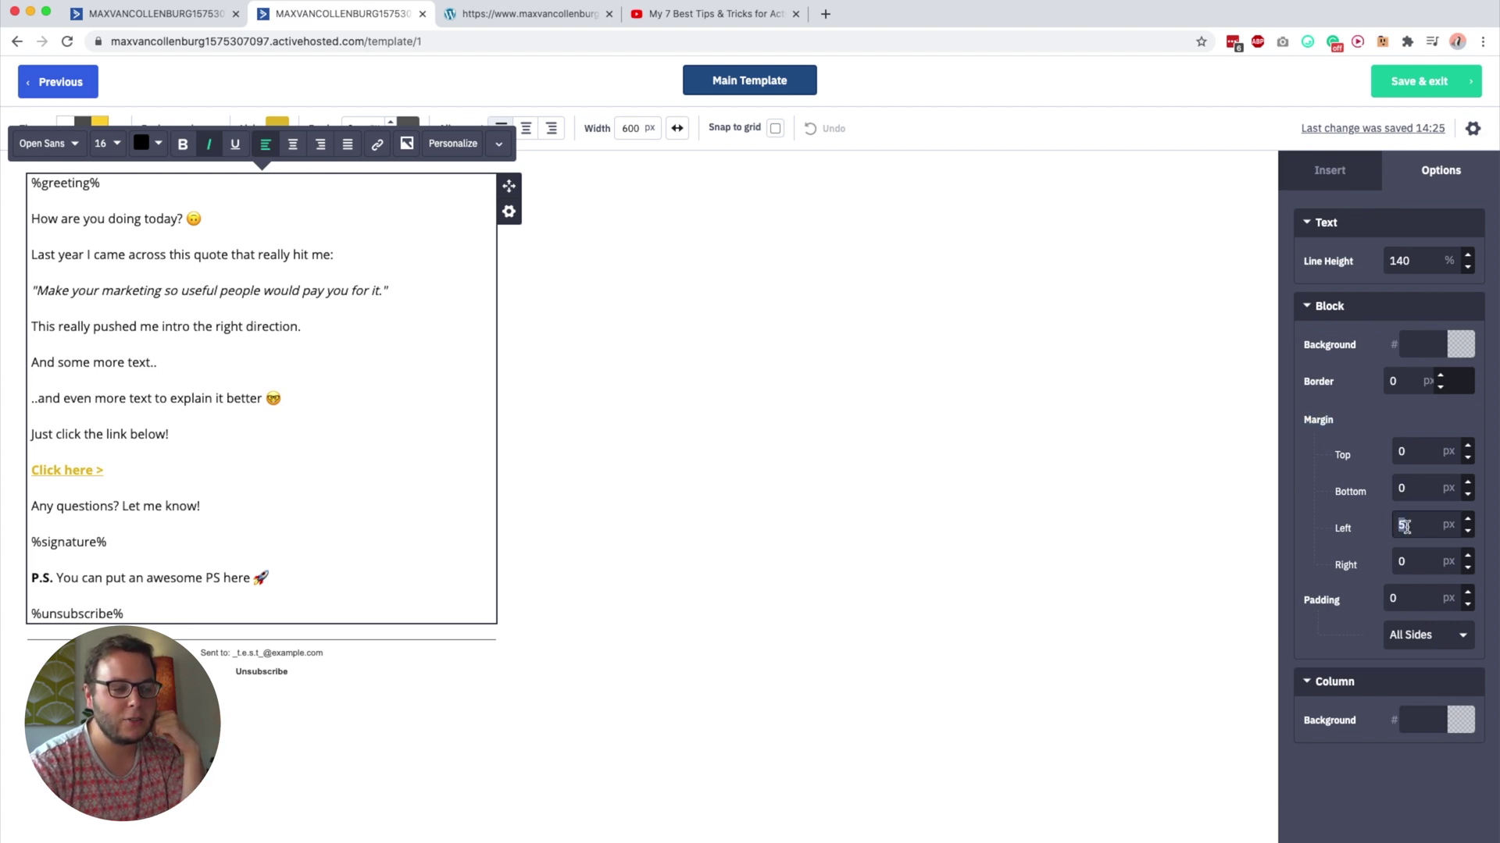
{"action": "left_click", "coordinate": [1035, 440]}
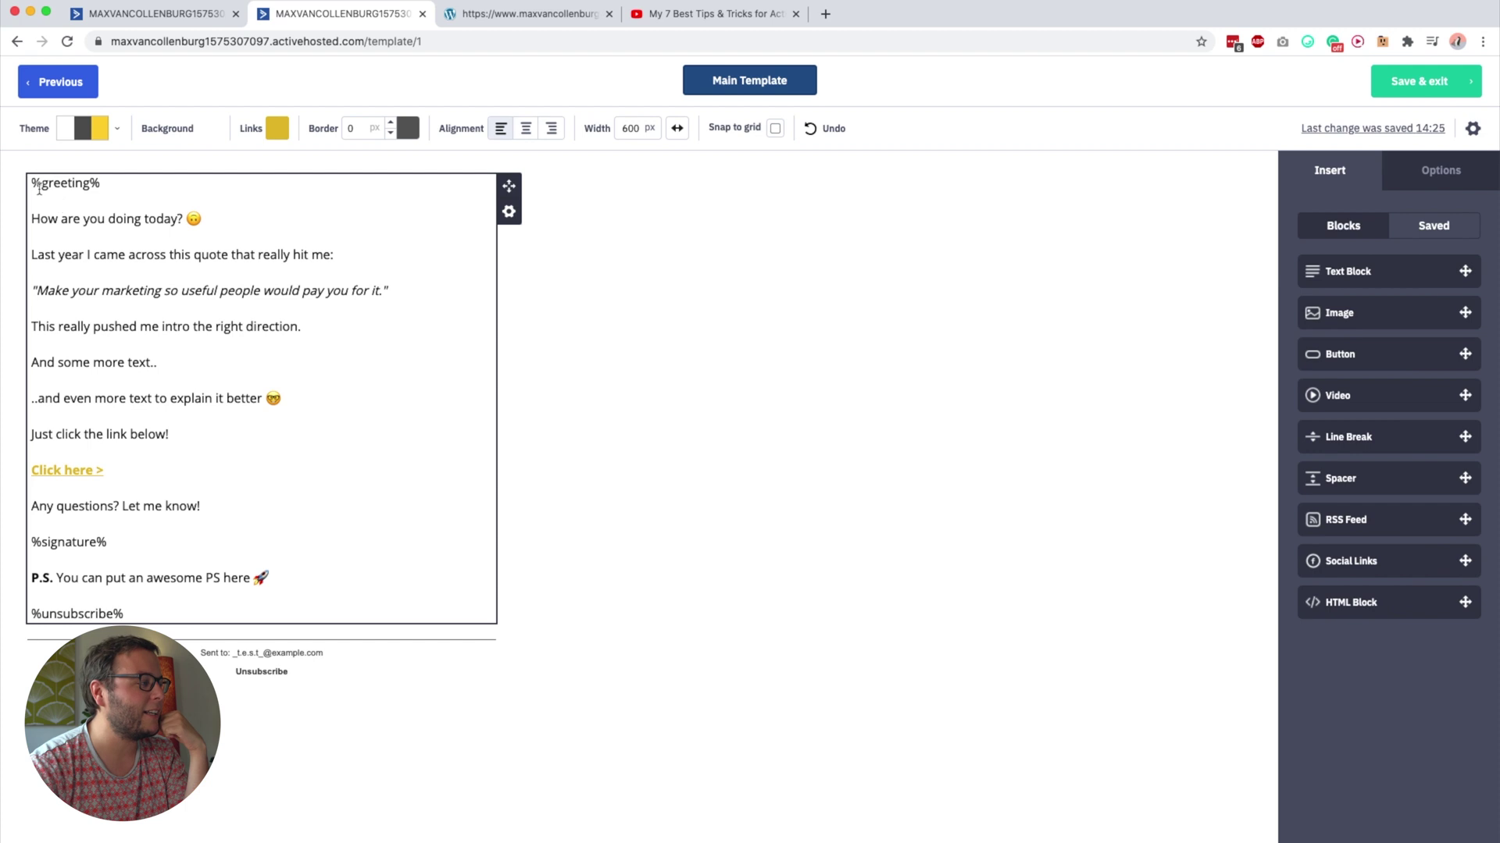